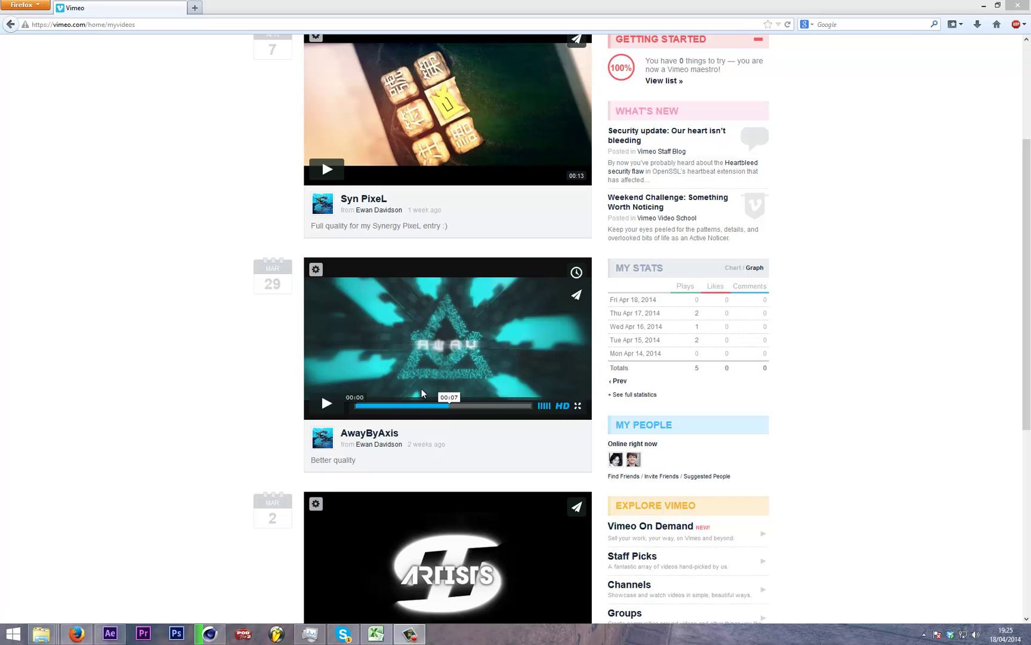
Step: Play, pause and rewind the AwayByAxis video on Vimeo, then return to Cinema 4D
left_click(399, 412)
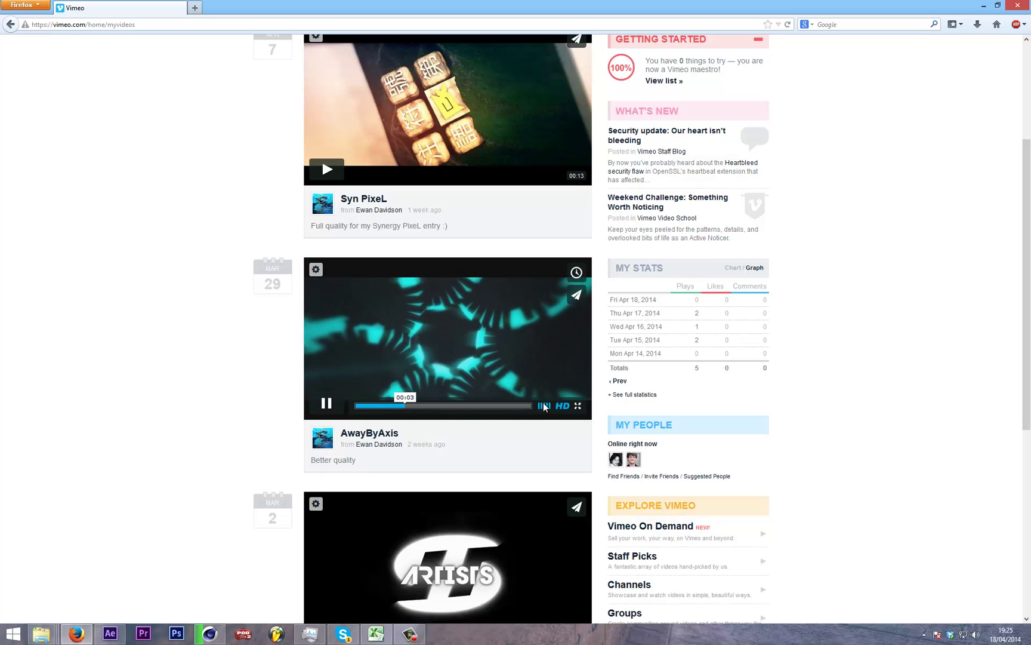
left_click(359, 405)
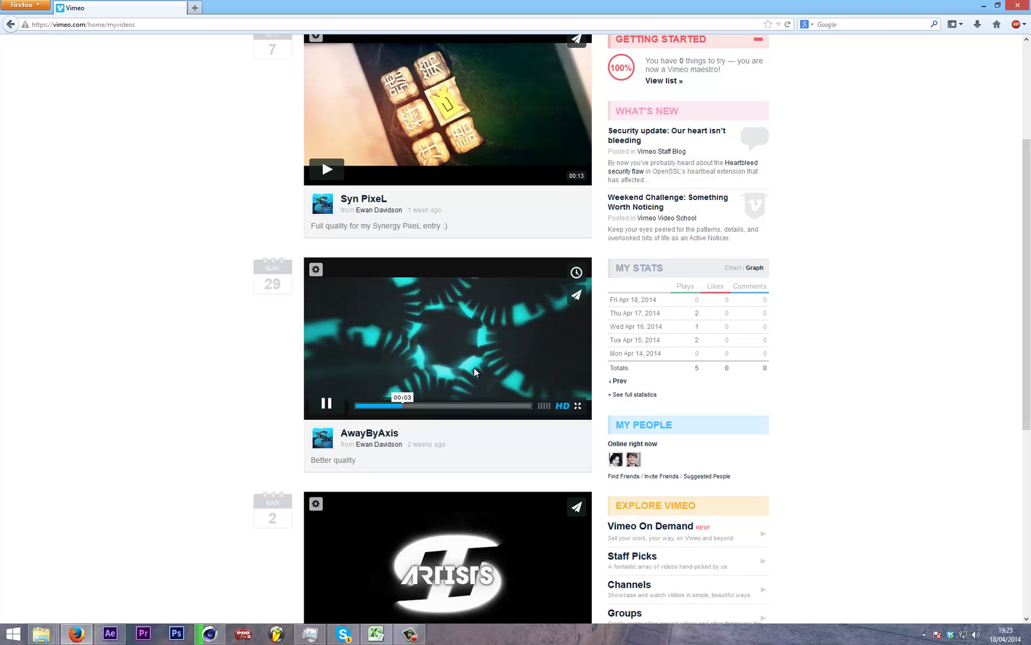
left_click(500, 352)
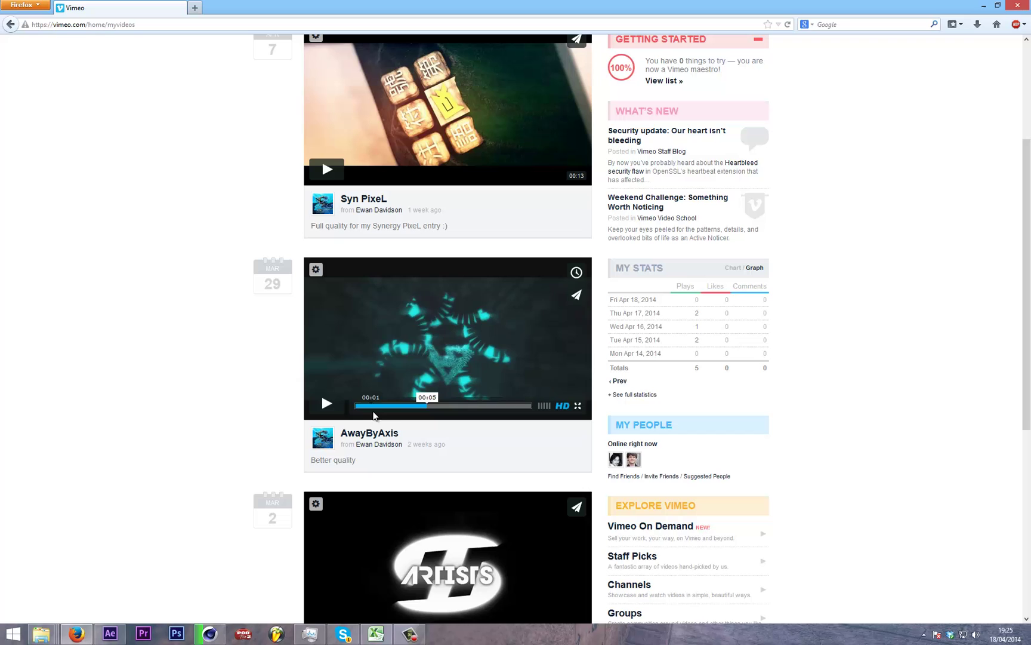
left_click(358, 405)
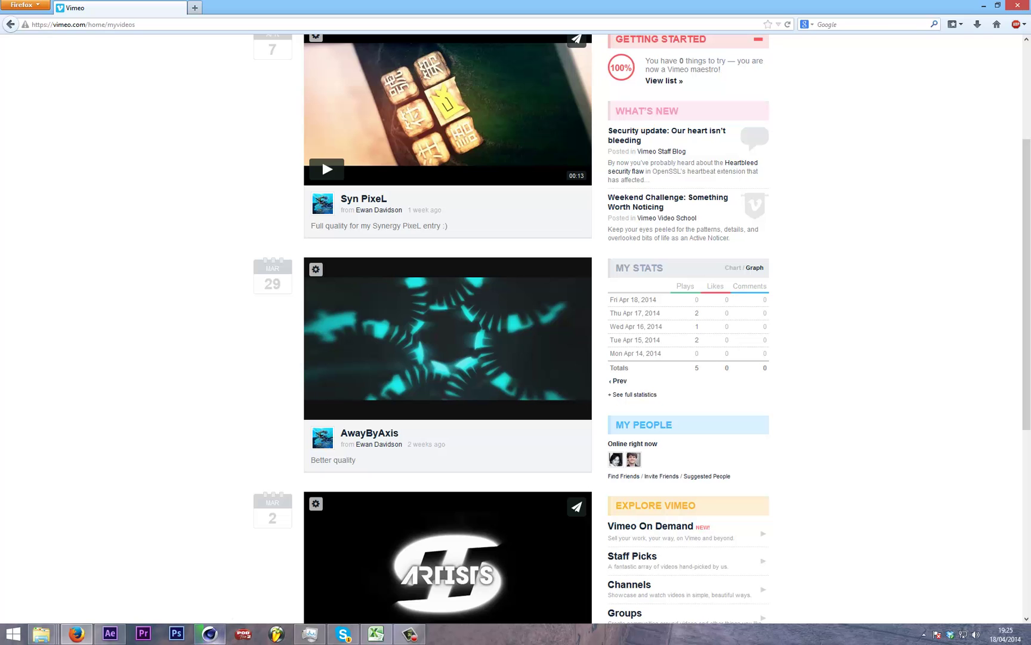
left_click(212, 635)
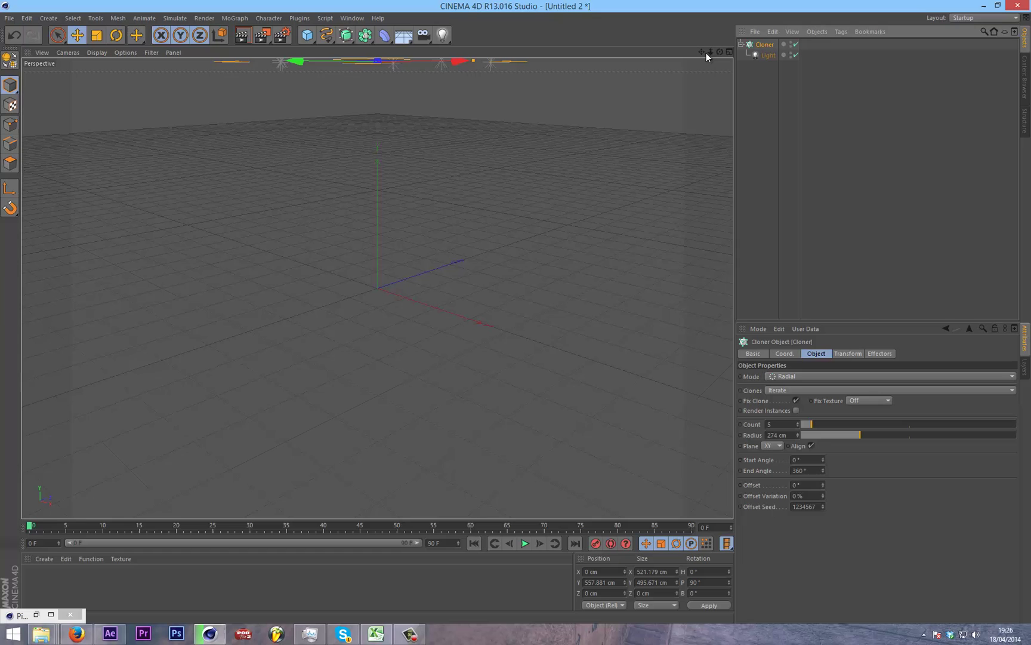
Step: Dolly closer and collapse the Cloner to hide its Light, then check the video at 00:09
left_click_drag(710, 52, 516, 311)
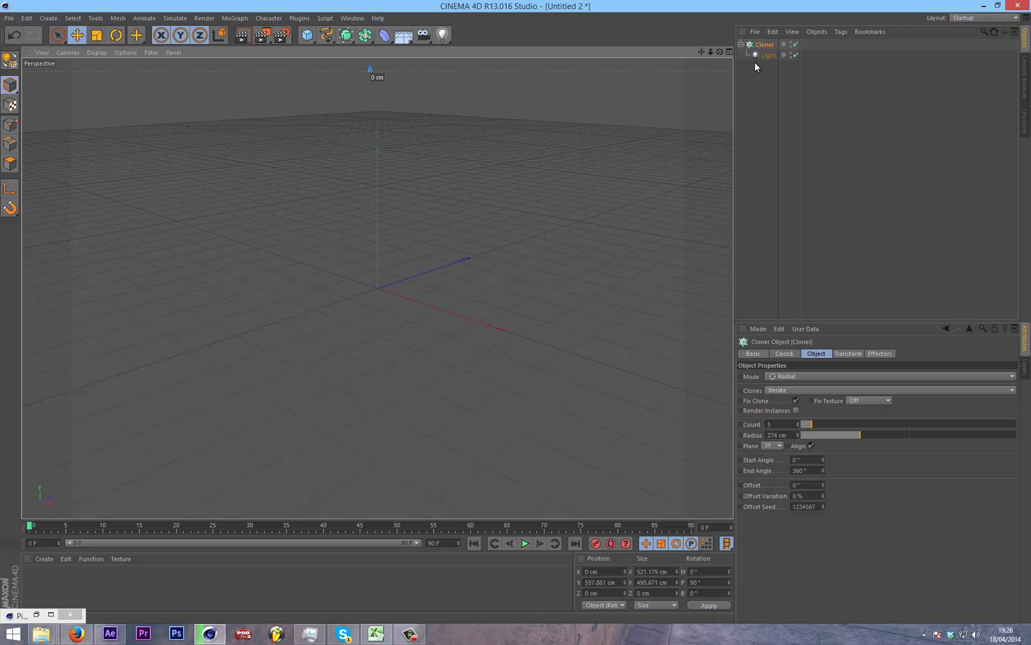
left_click(742, 44)
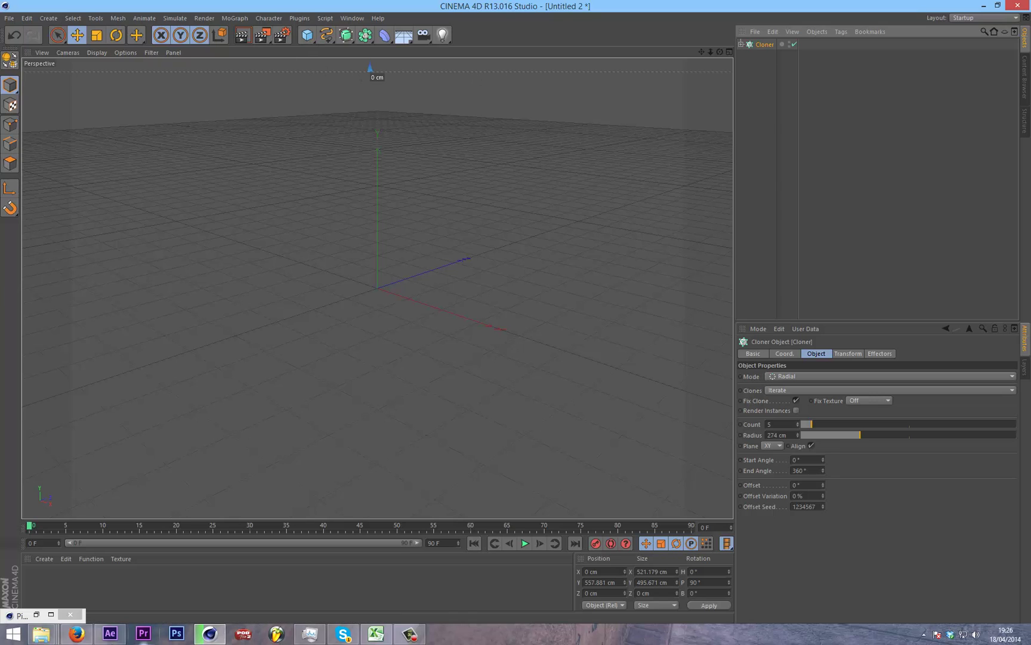
left_click(78, 639)
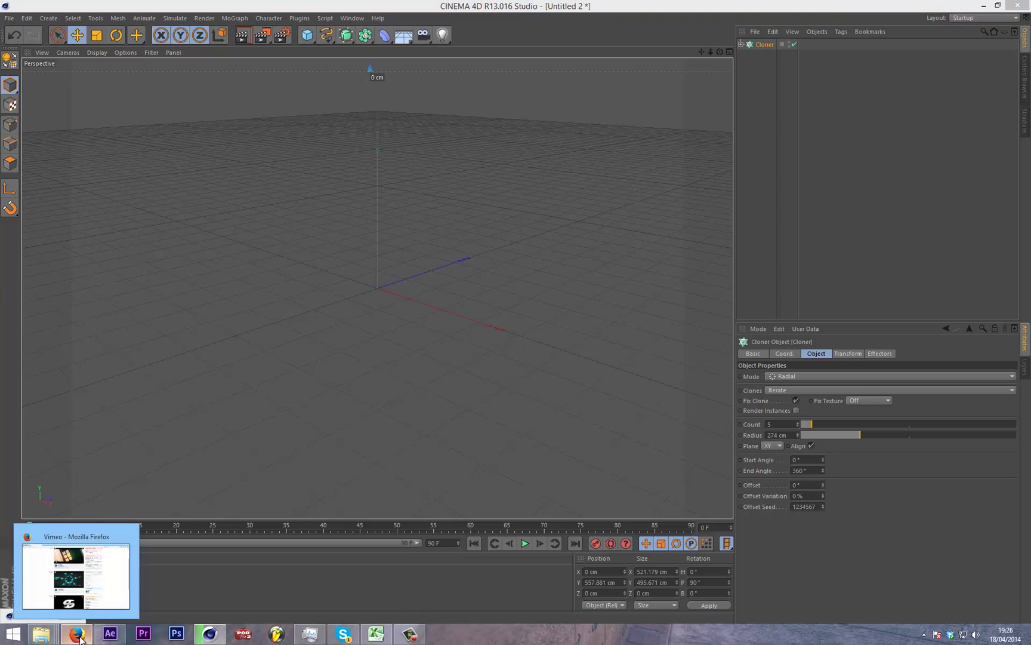
mouse_move(454, 411)
left_click(489, 408)
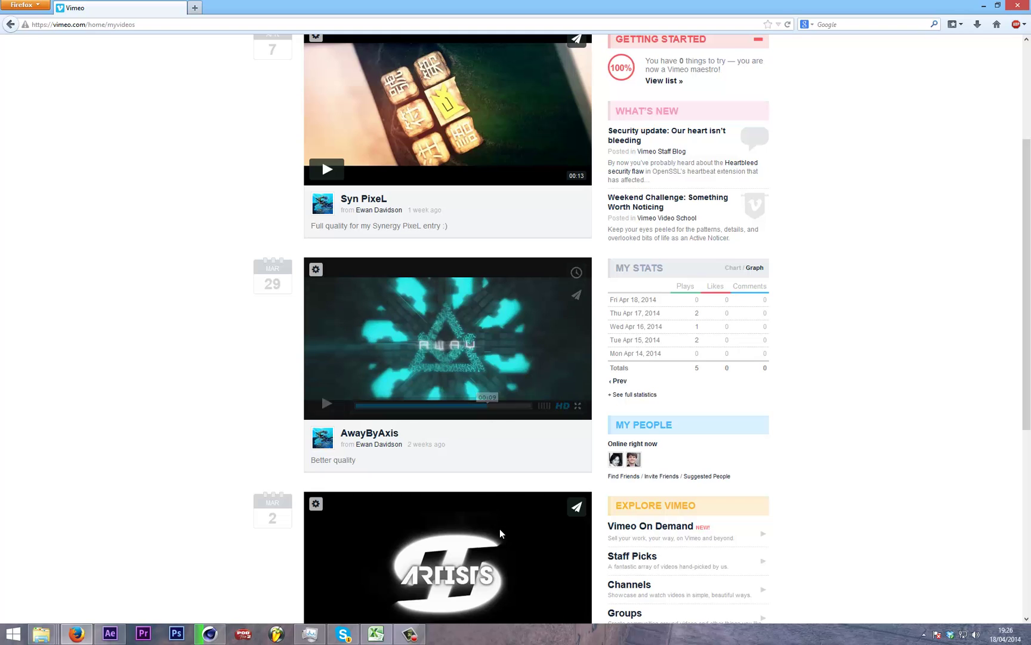
left_click(210, 634)
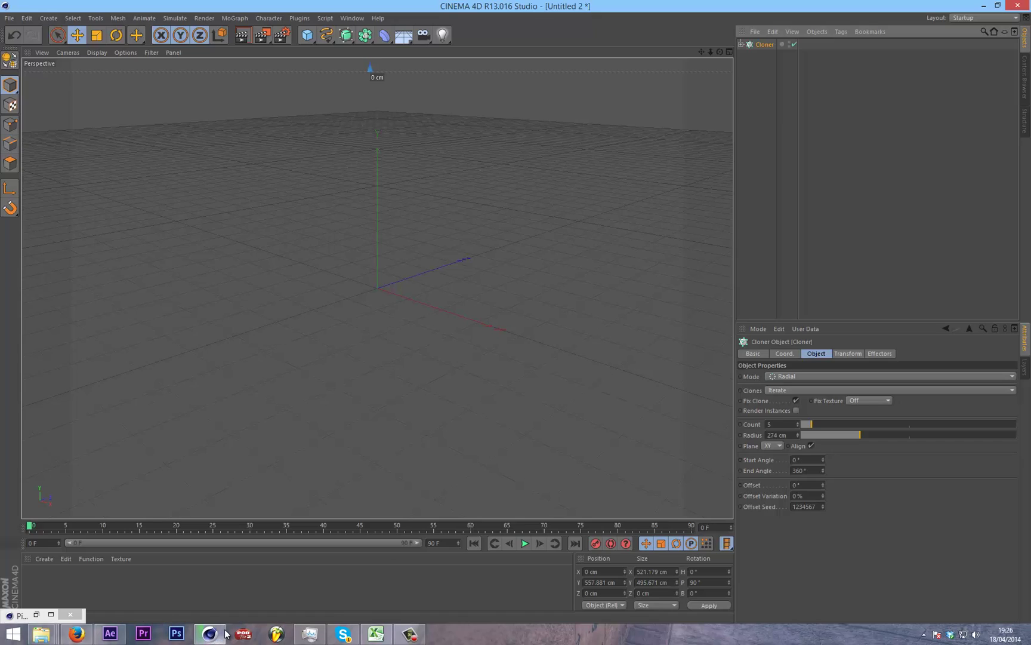
Step: Add a Capsule, nudge its radius to 51 cm, and scale it up uniformly to about 412 cm wide
left_click(307, 36)
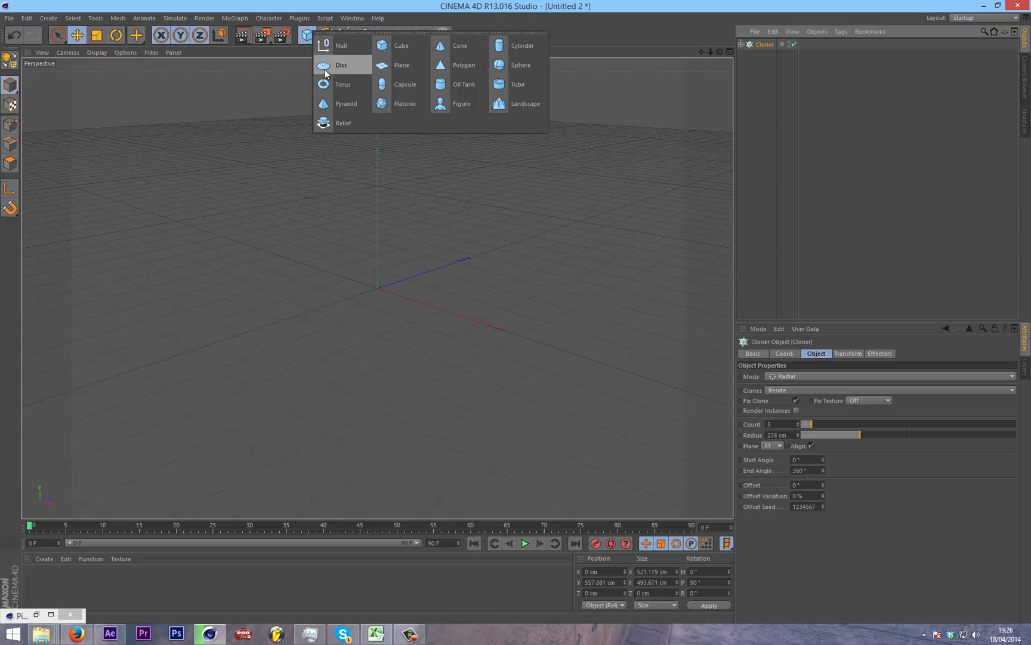
left_click(404, 85)
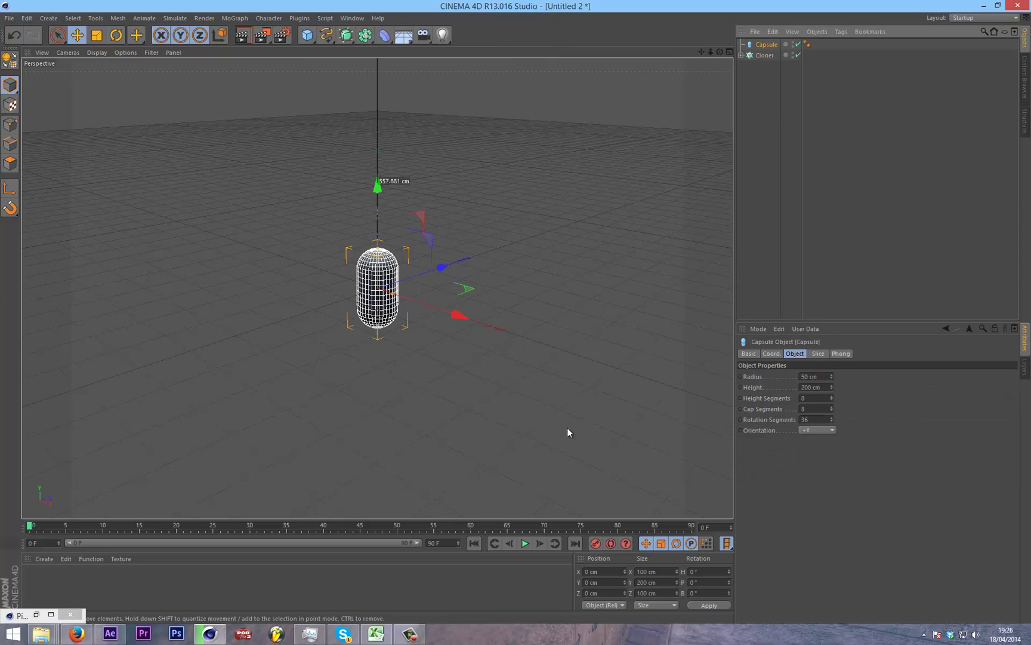
left_click(832, 374)
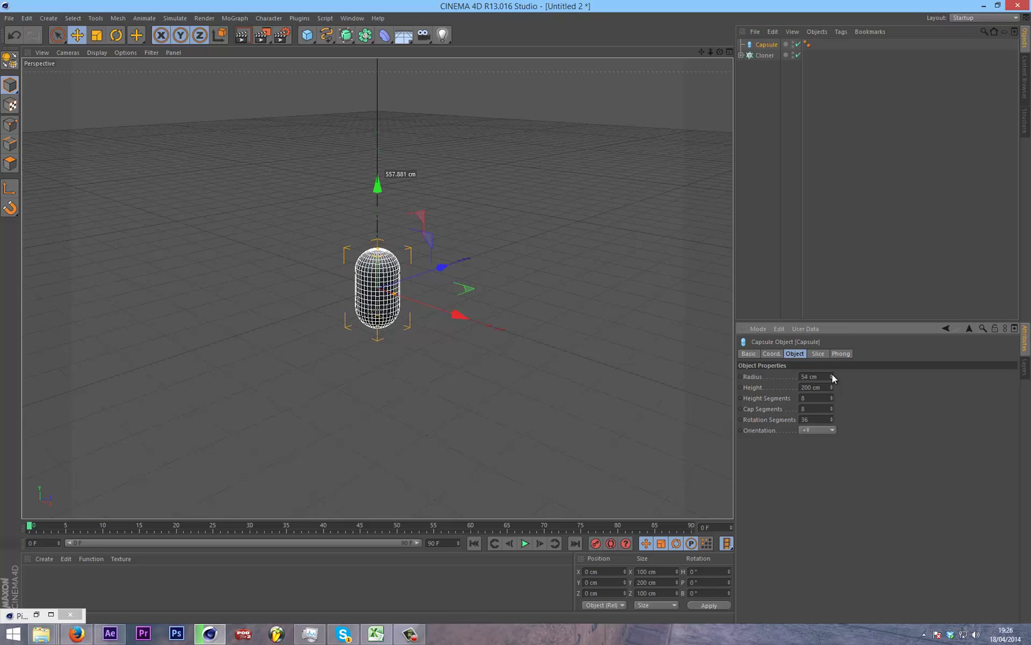
left_click(96, 35)
left_click_drag(679, 202, 515, 312)
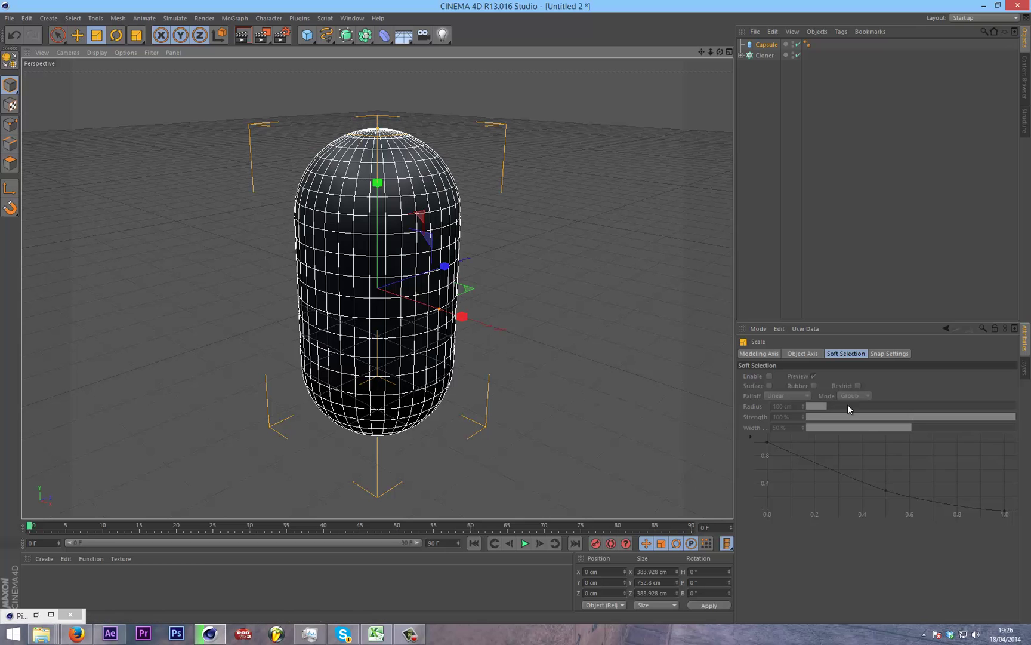
Step: Set the capsule's height to 867.8 cm in its Attributes
left_click(767, 45)
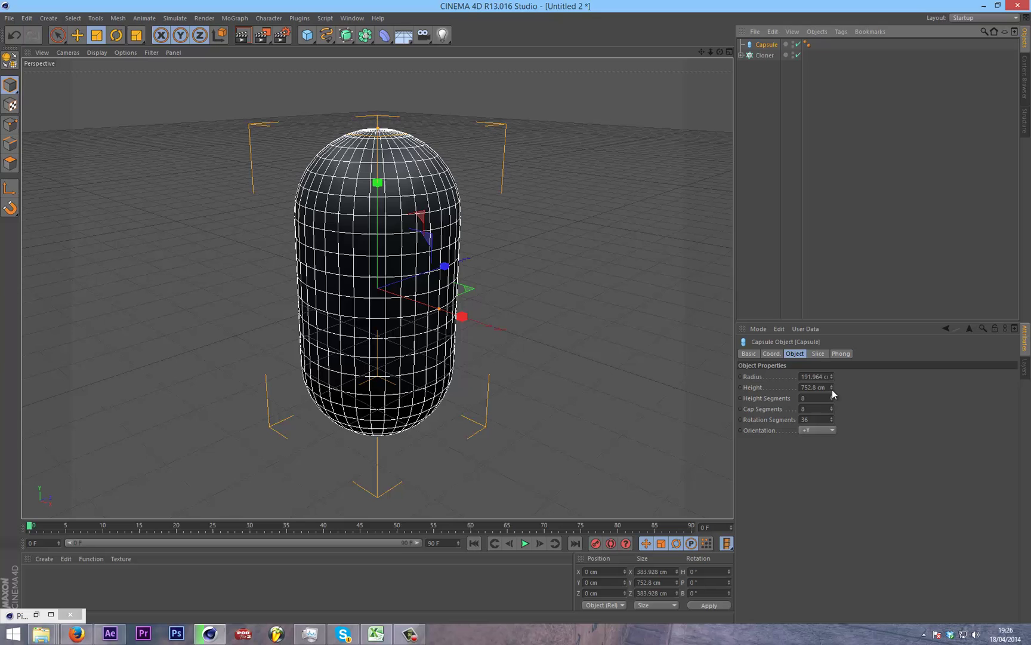
left_click_drag(832, 387, 832, 373)
left_click(814, 236)
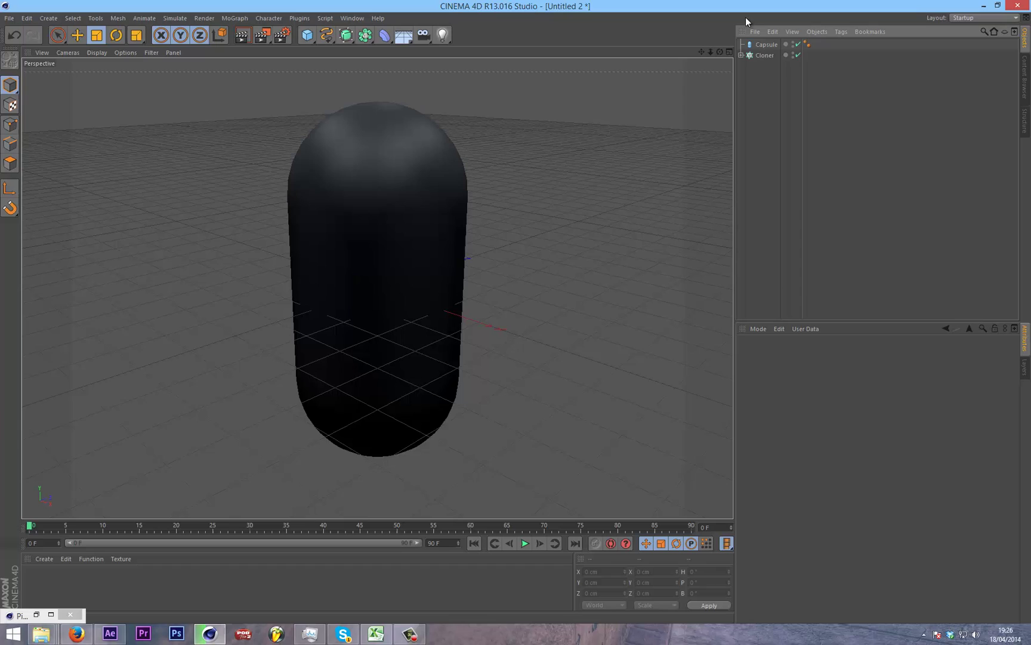
left_click(760, 45)
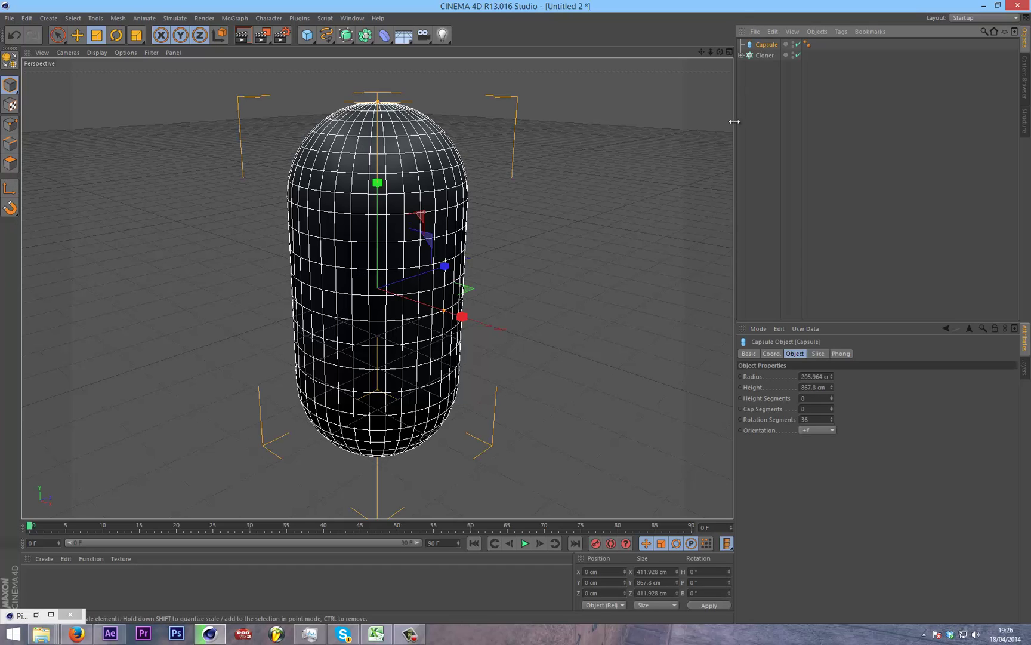
left_click(78, 36)
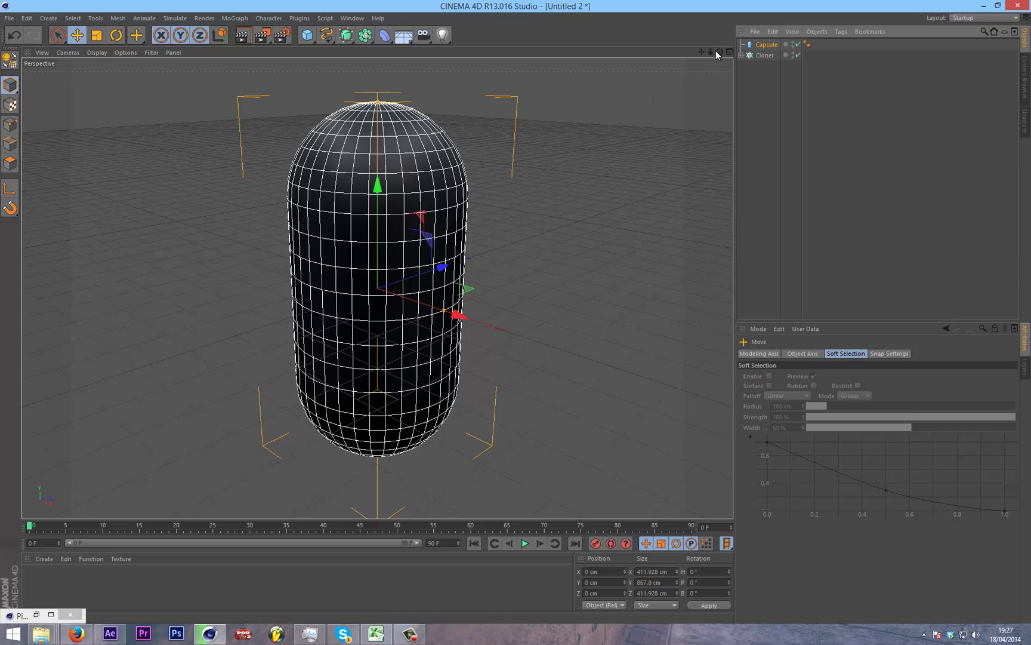
Step: Add a Boole object and place the Capsule inside it
left_click(769, 48)
left_click(366, 34)
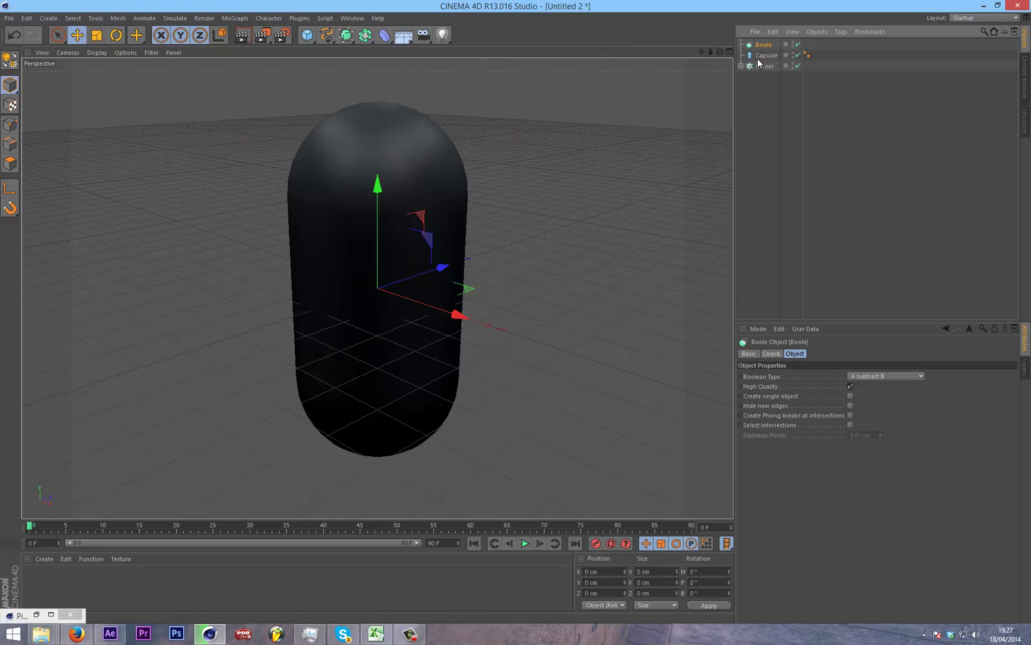
left_click_drag(767, 56, 747, 46)
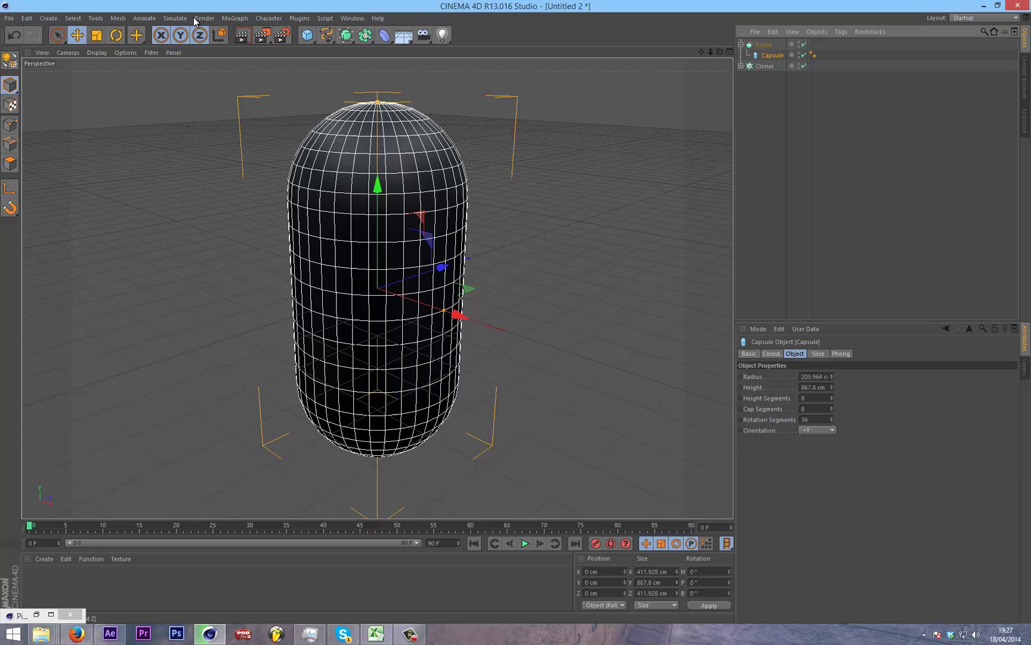
Step: Add a Cube sized 460 × 485 cm and put it in the Boole to cut the capsule
left_click(308, 39)
left_click(382, 45)
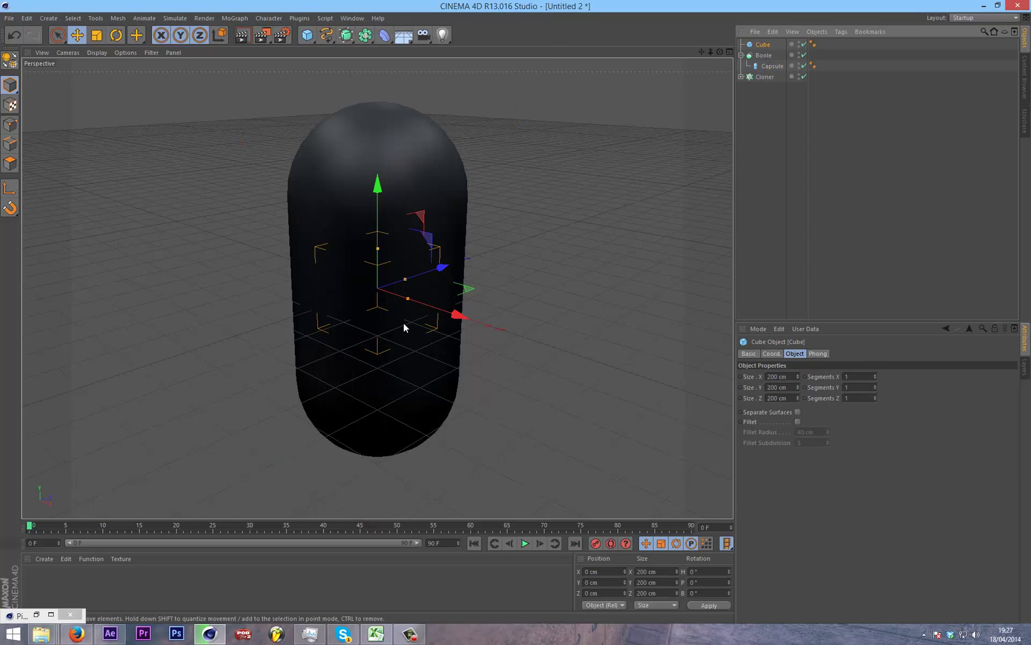
left_click_drag(798, 385, 797, 386)
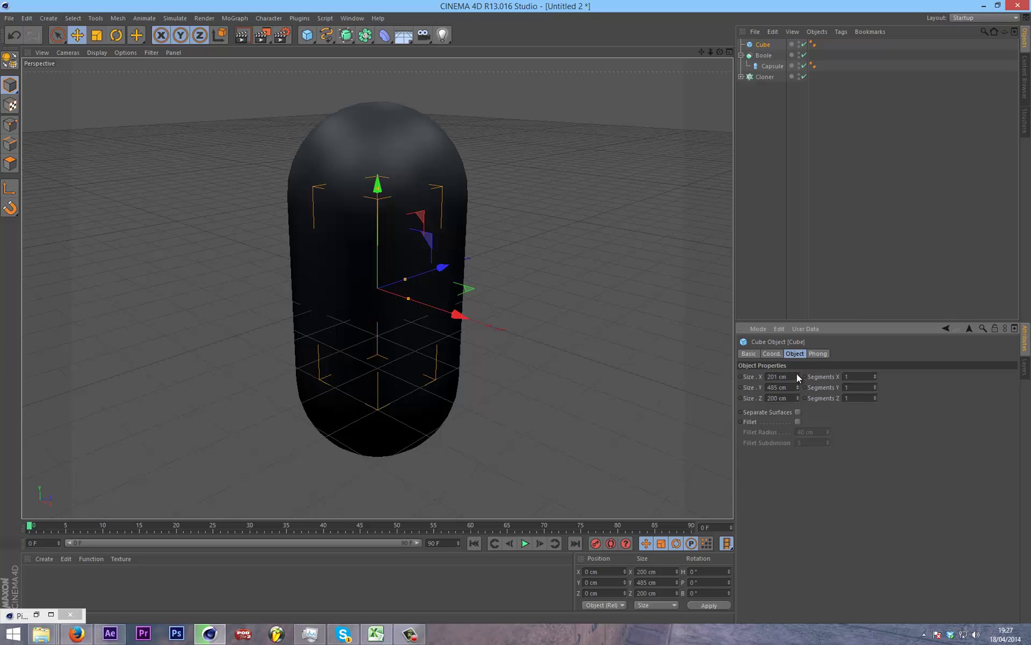
left_click_drag(796, 376, 798, 374)
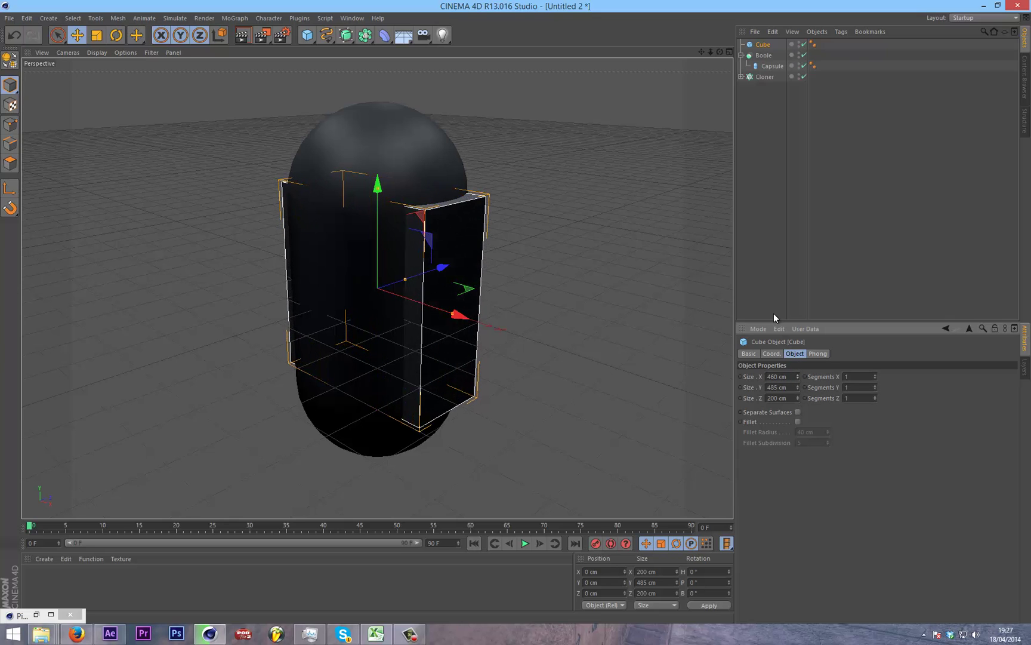
left_click_drag(719, 51, 517, 312)
left_click(764, 56)
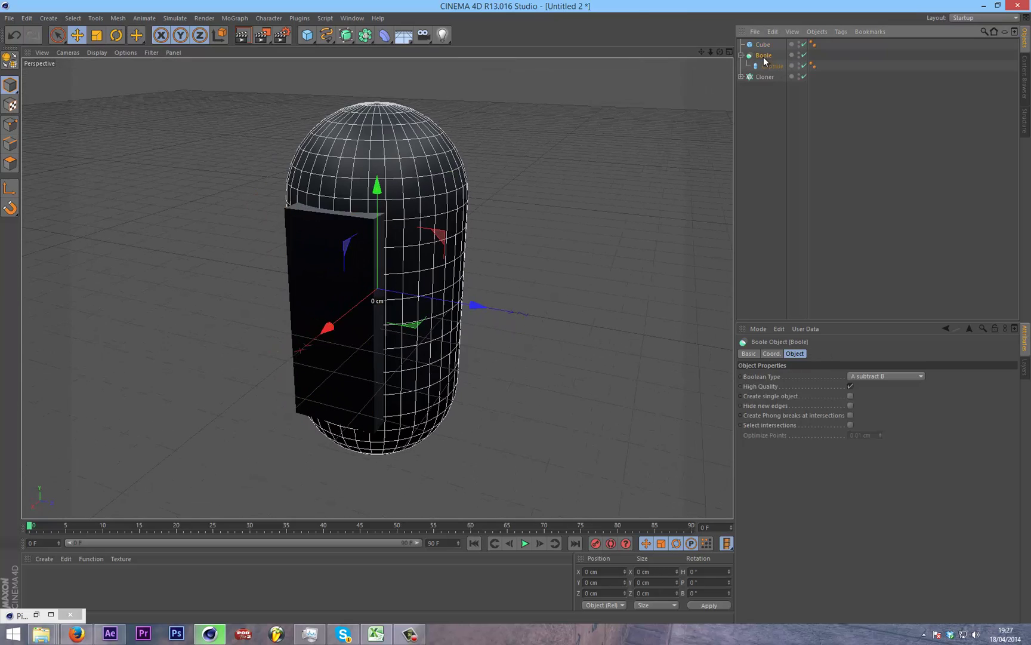
left_click_drag(762, 46, 765, 56)
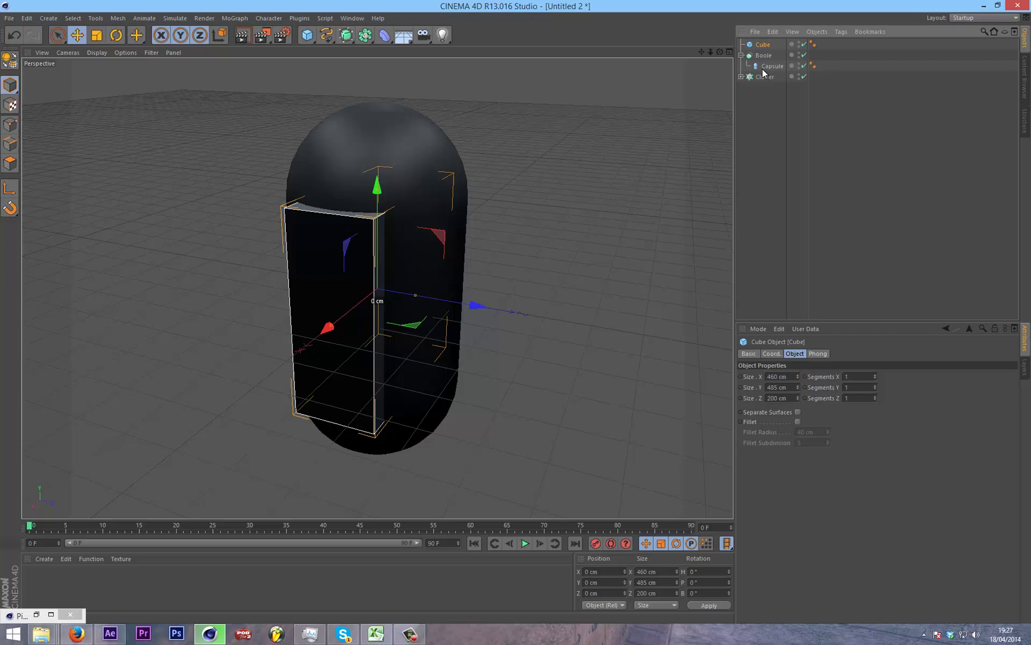
Step: Inspect the cut-out, then duplicate the cutting cube into the Boole group
left_click(804, 205)
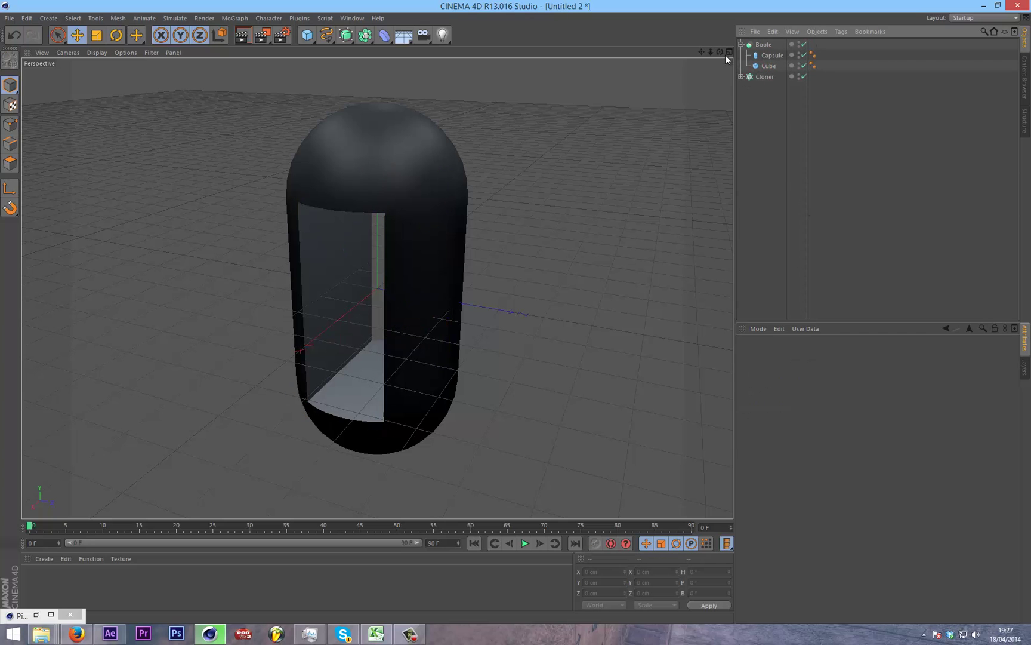
left_click_drag(719, 52, 516, 311)
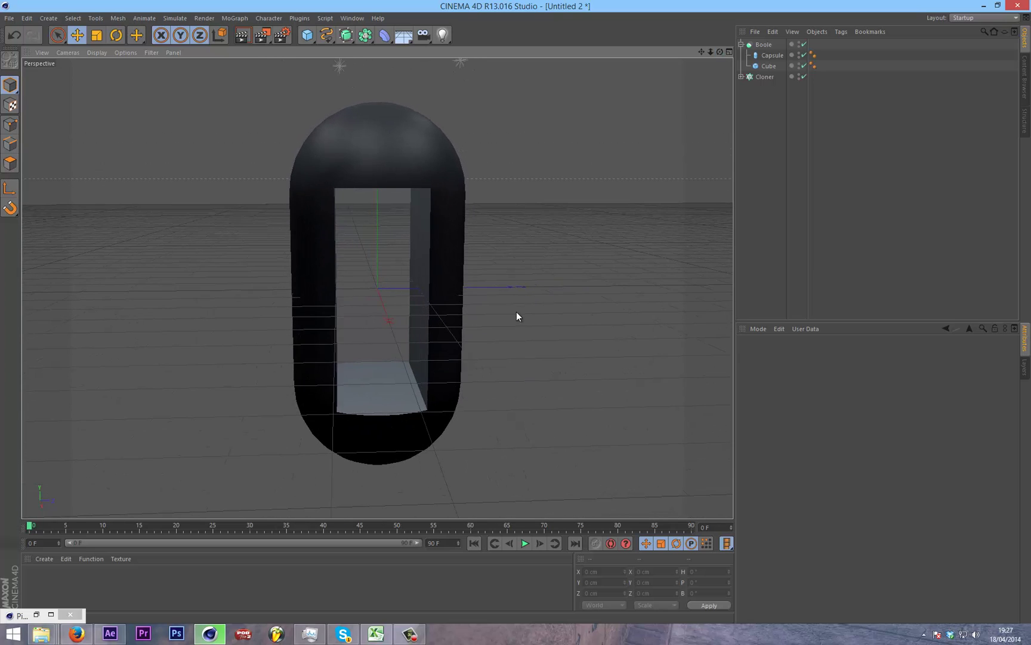
left_click(767, 67)
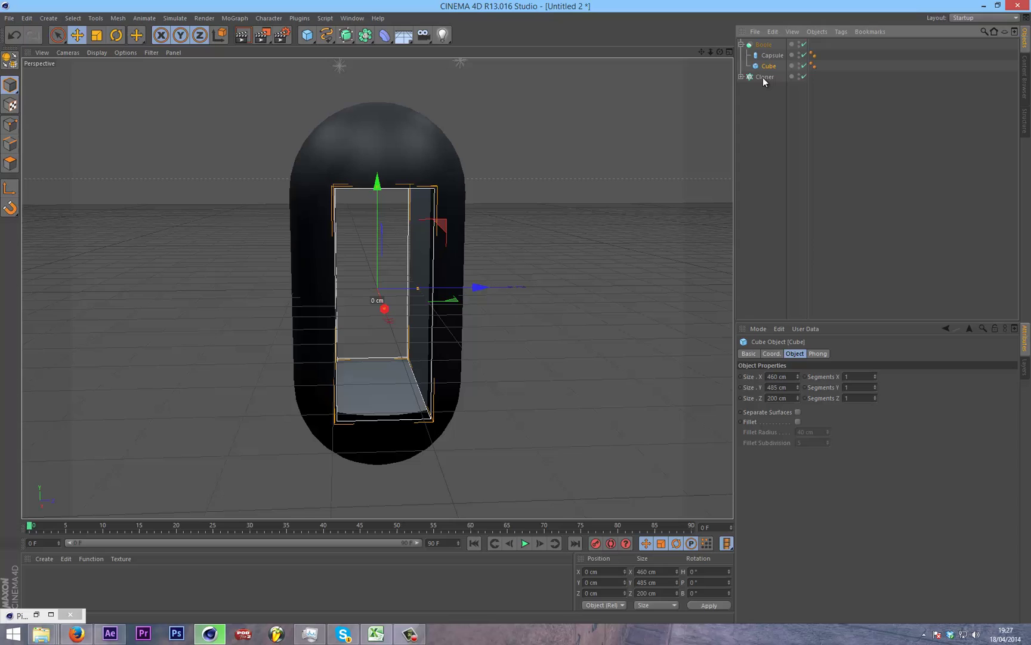
key("ctrl+c")
key("ctrl+v")
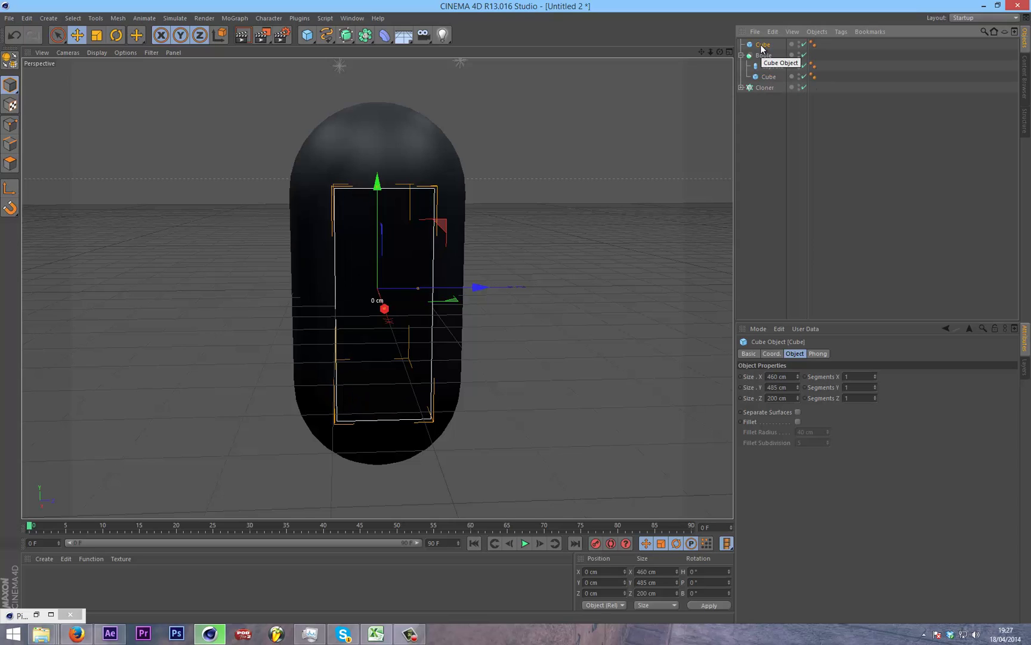
left_click_drag(761, 48, 769, 81)
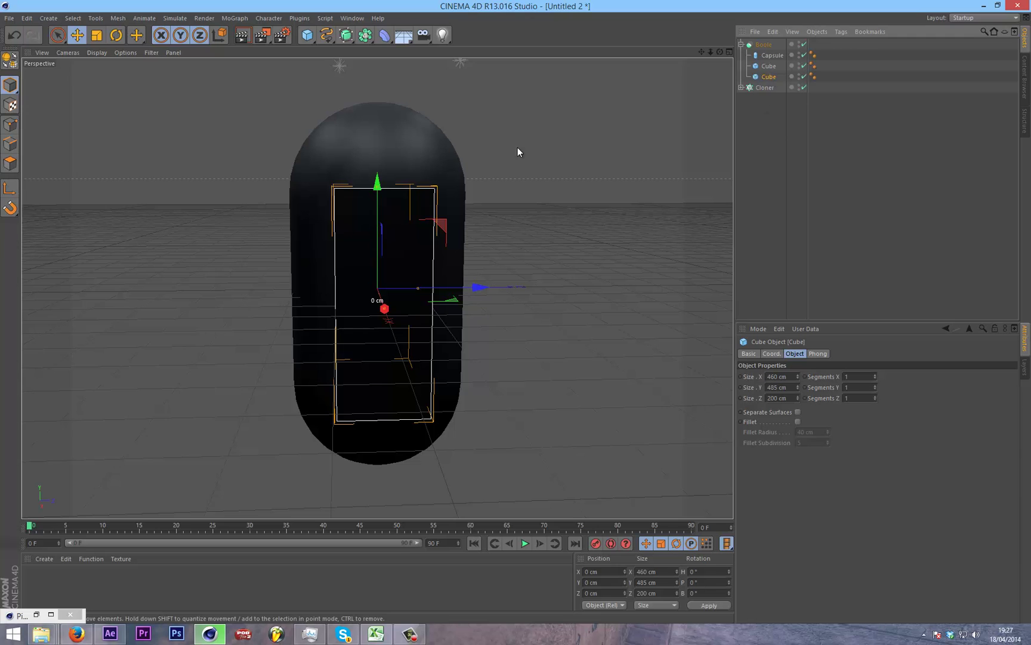
Step: Nest the second Cube under the first Cube
left_click(812, 202)
left_click_drag(720, 52, 516, 312)
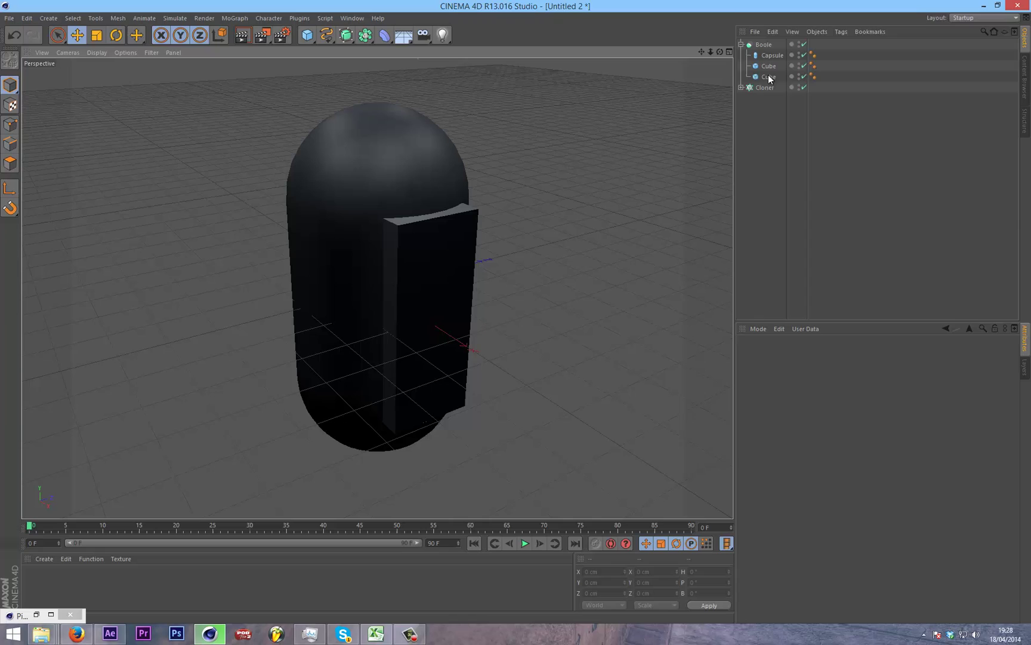
left_click(769, 77)
left_click_drag(769, 81, 770, 67)
left_click(754, 66)
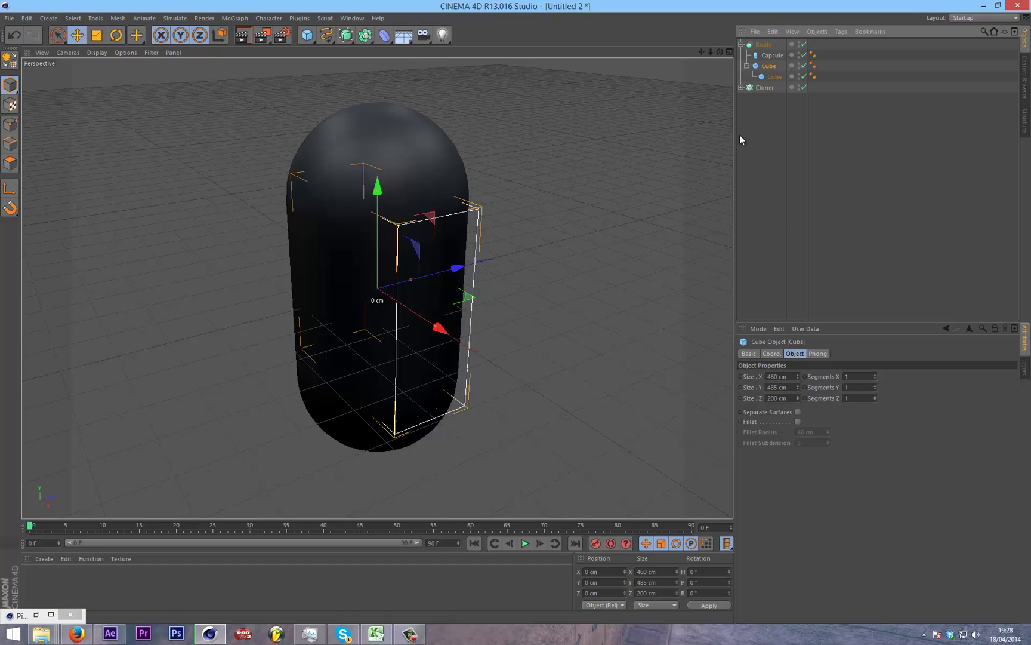
left_click(775, 77)
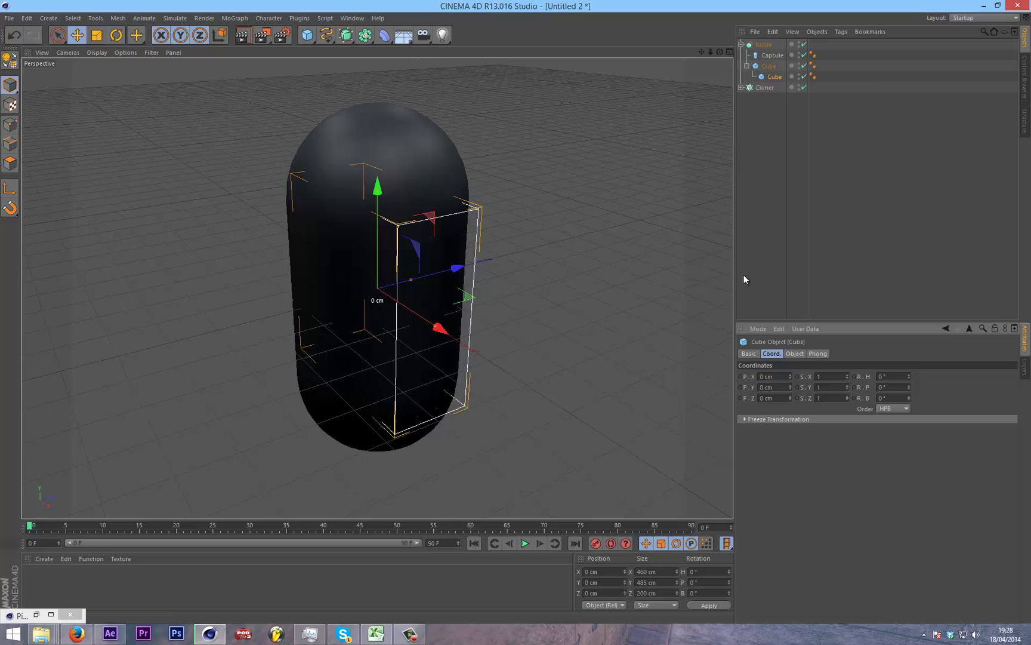
Step: Rotate the nested child Cube's heading (R.H) to 90°
left_click(756, 245)
left_click(773, 73)
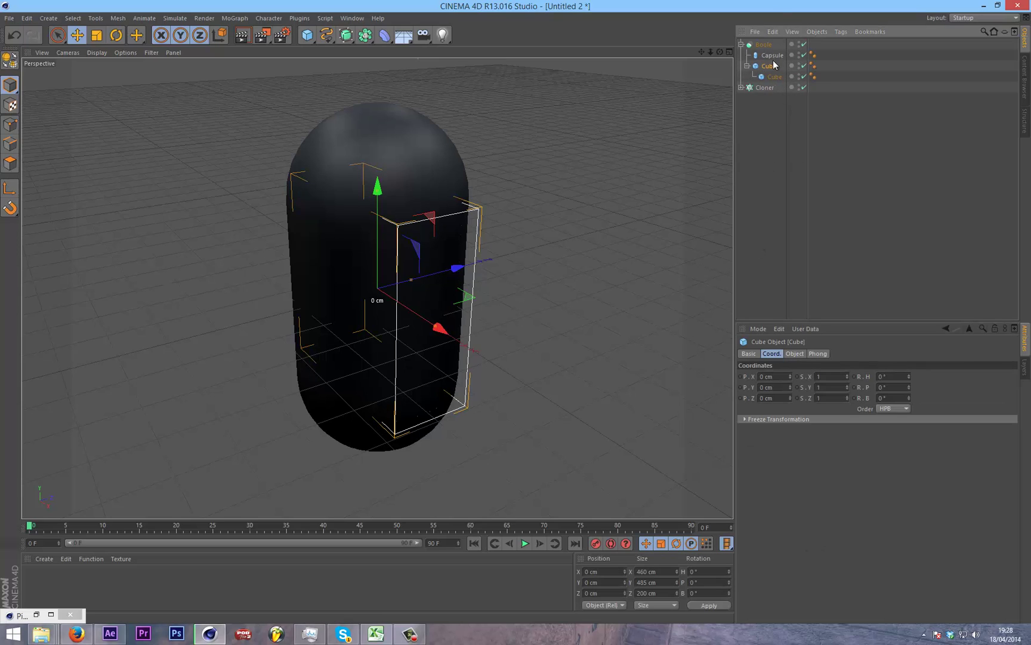
left_click(794, 354)
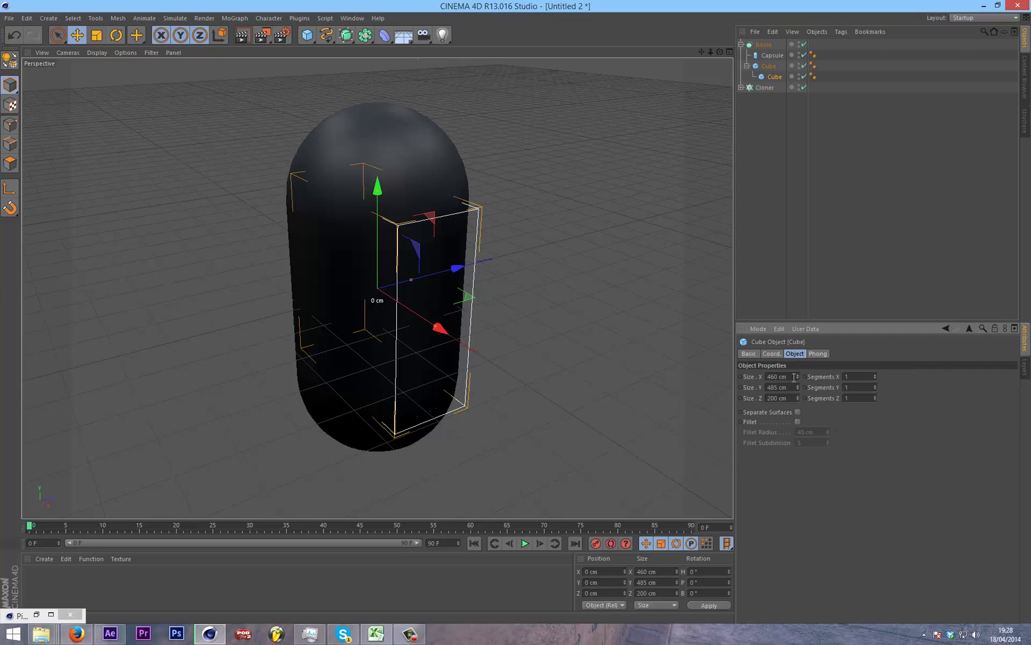
left_click(770, 353)
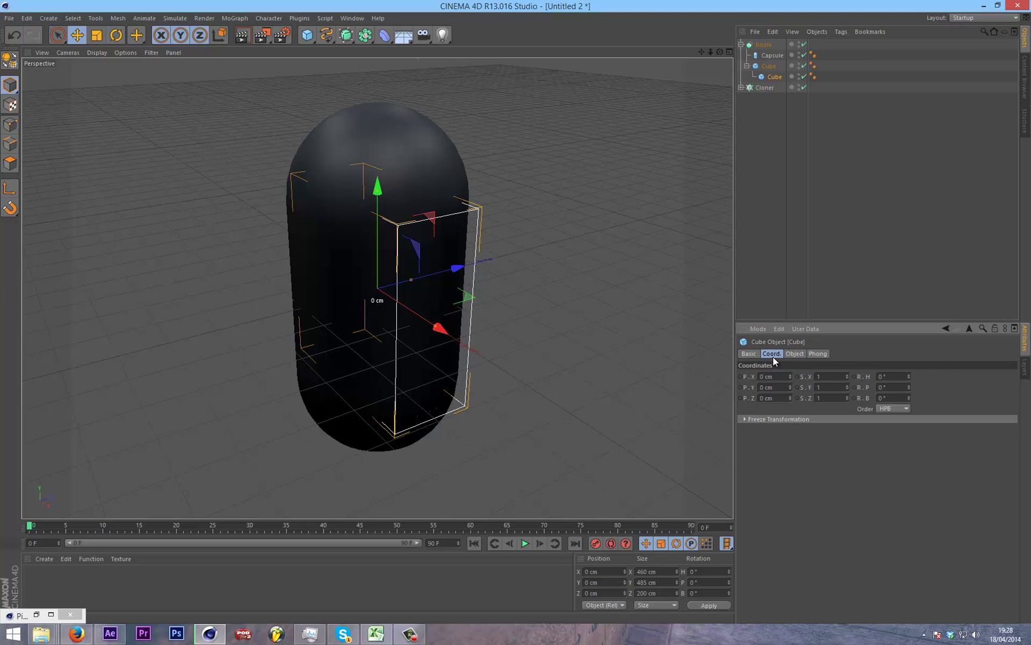
left_click_drag(907, 378, 873, 376)
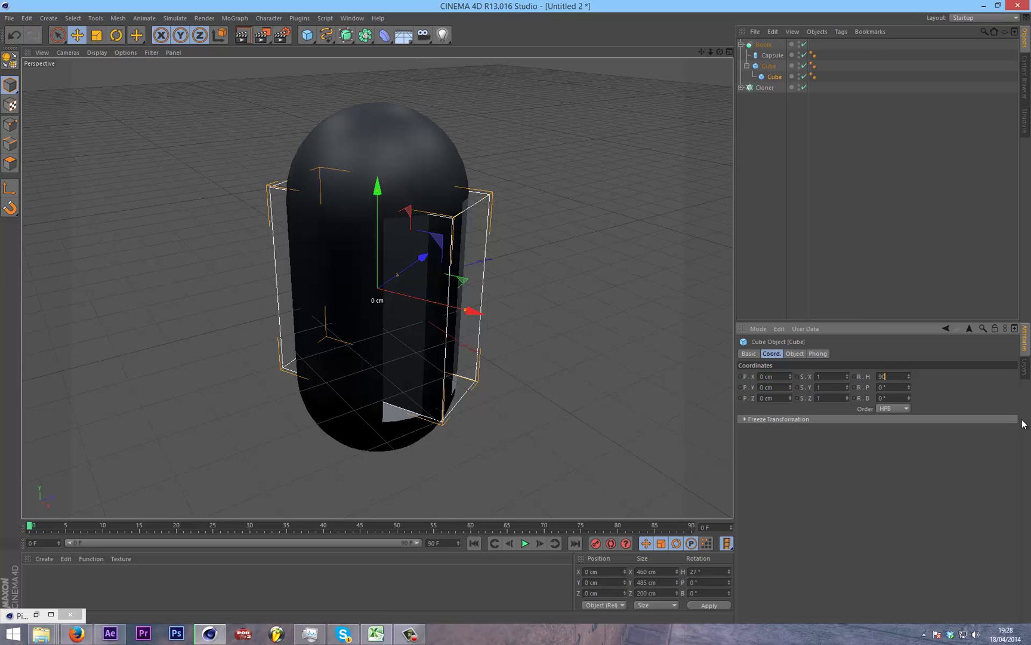
key("Return")
Step: Copy and paste the rotated child Cube, then collapse the Boole group
left_click(964, 320)
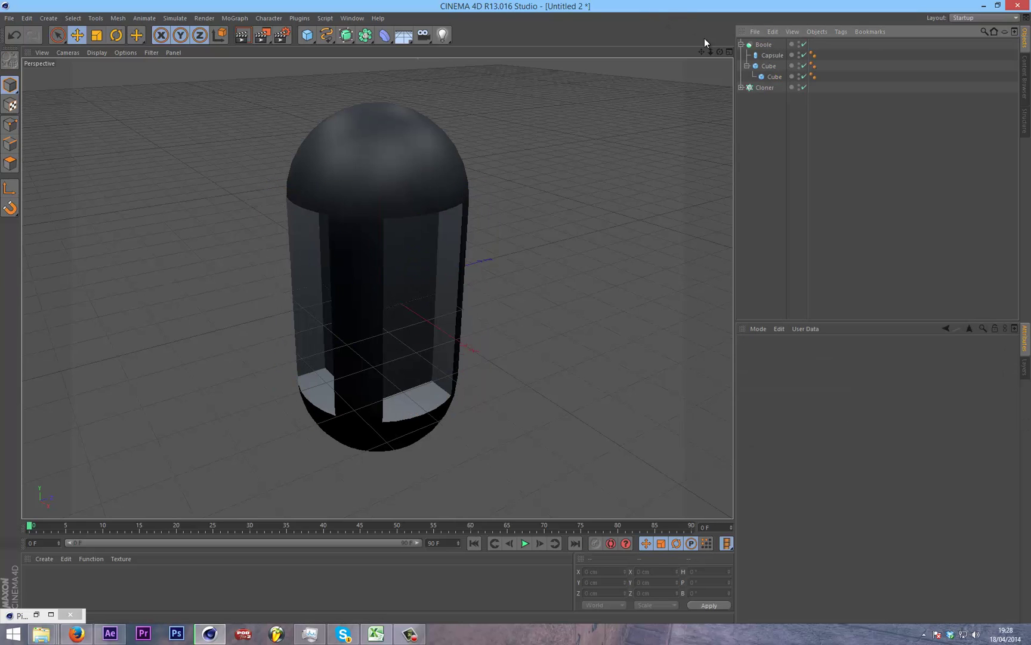
left_click_drag(720, 51, 517, 311)
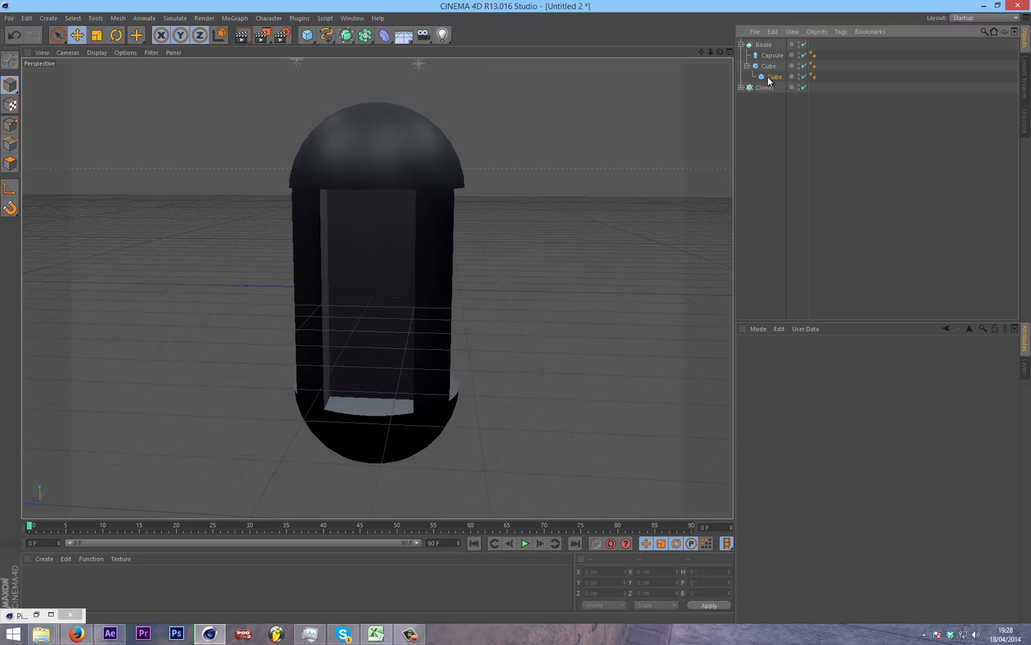
left_click(771, 77)
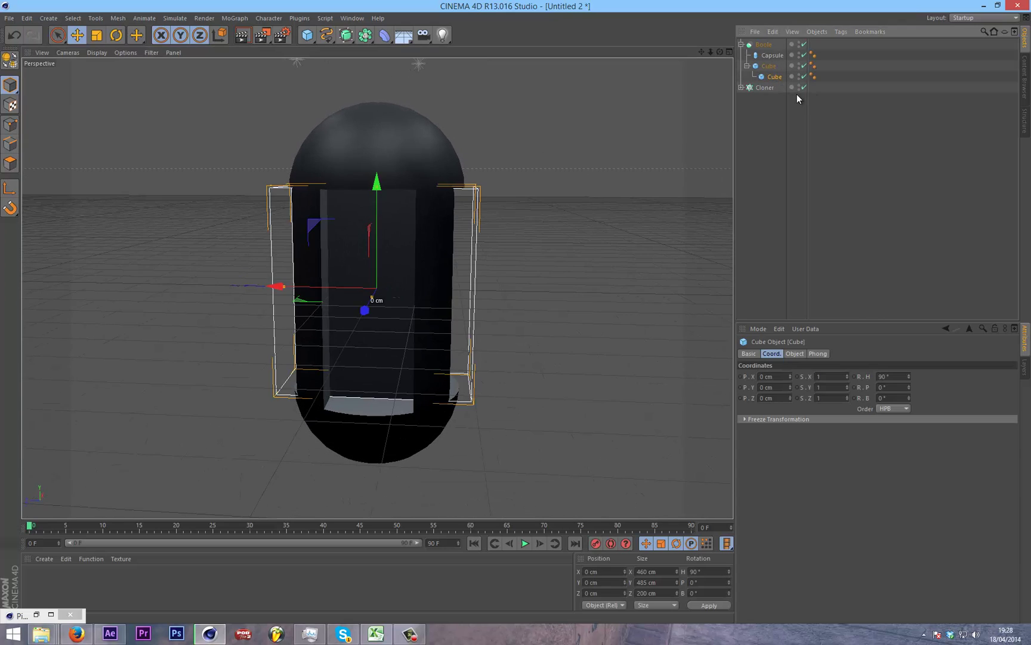
key("ctrl+c")
key("ctrl+v")
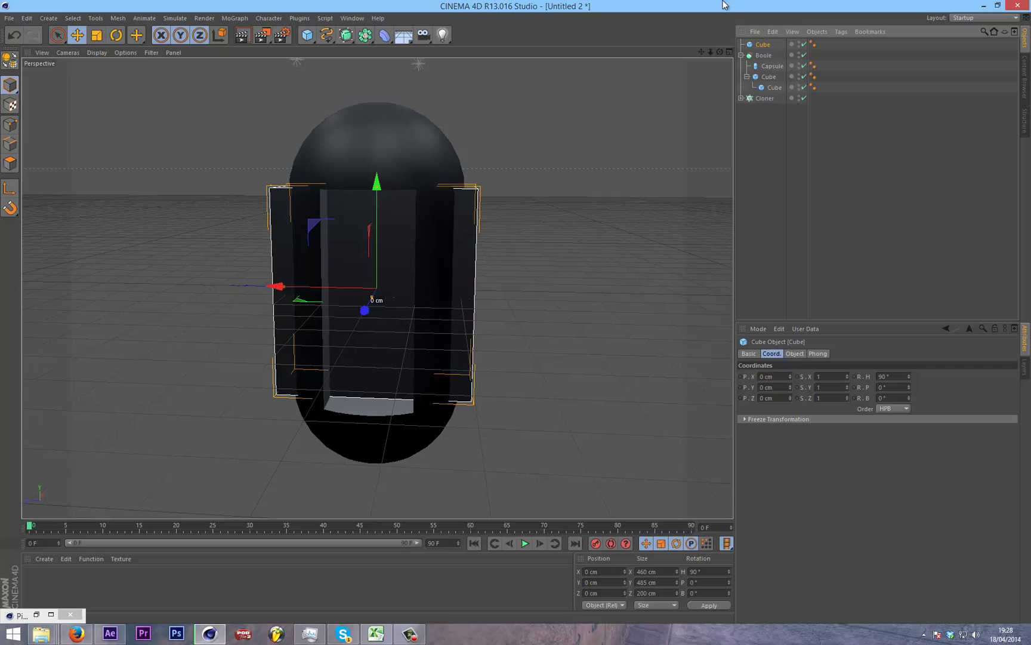
left_click(741, 55)
left_click(758, 56)
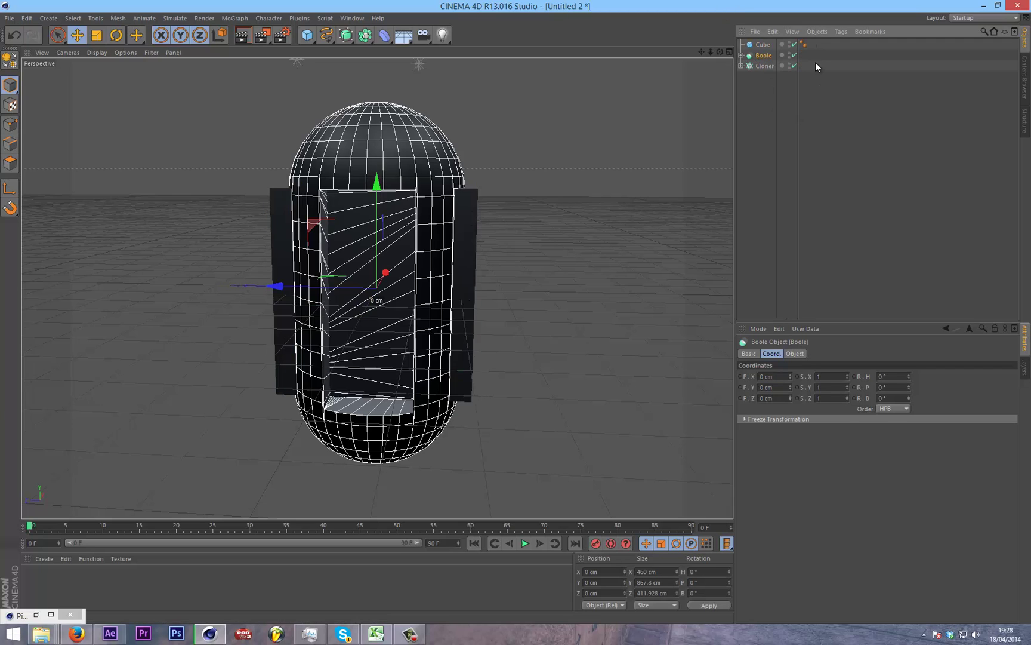
Step: Select the new top-level Cube and set its X size to 200 cm
left_click(805, 177)
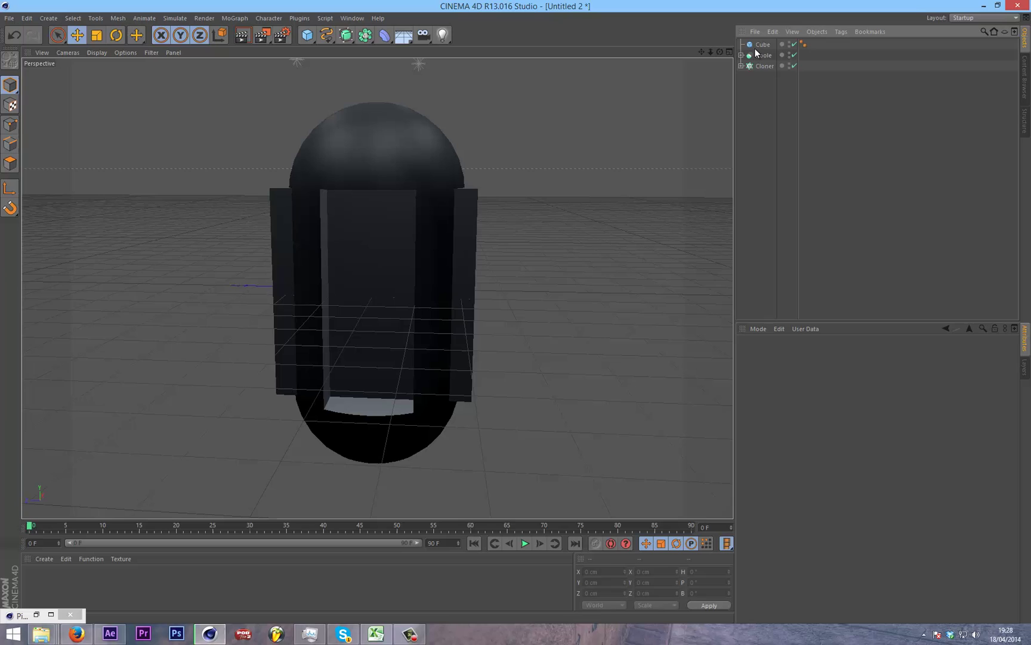
left_click(756, 48)
left_click(796, 354)
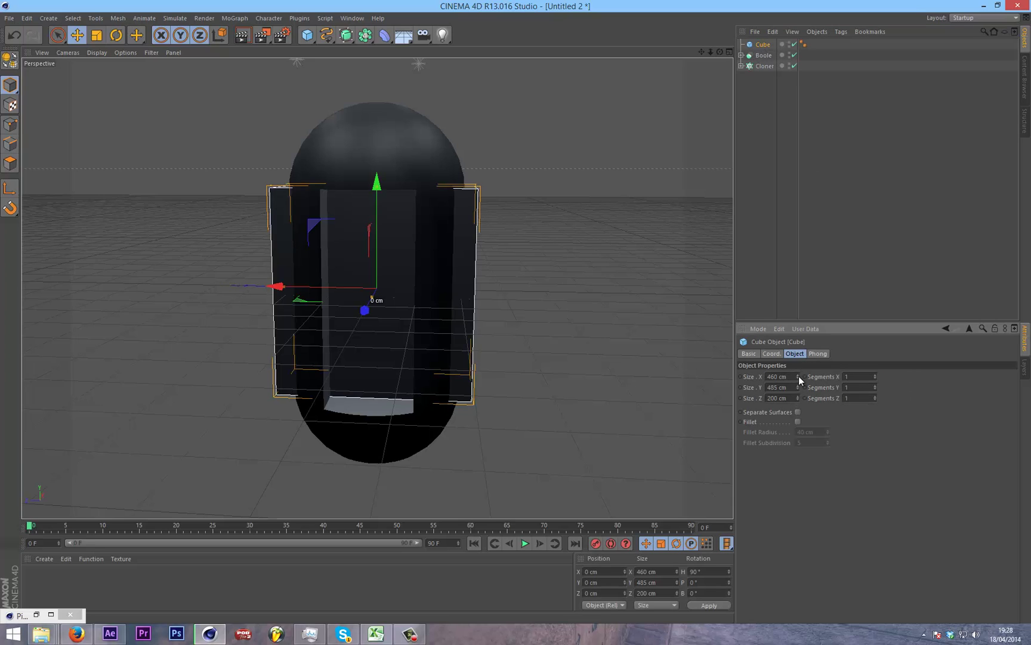
left_click_drag(799, 376, 798, 376)
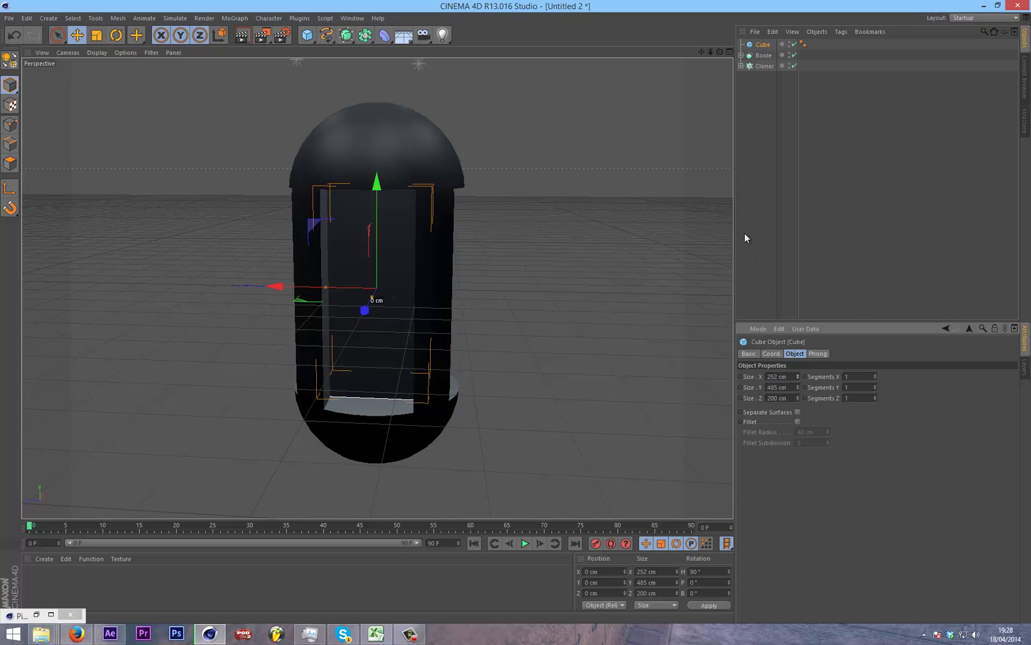
left_click(777, 376)
type("200")
key("Return")
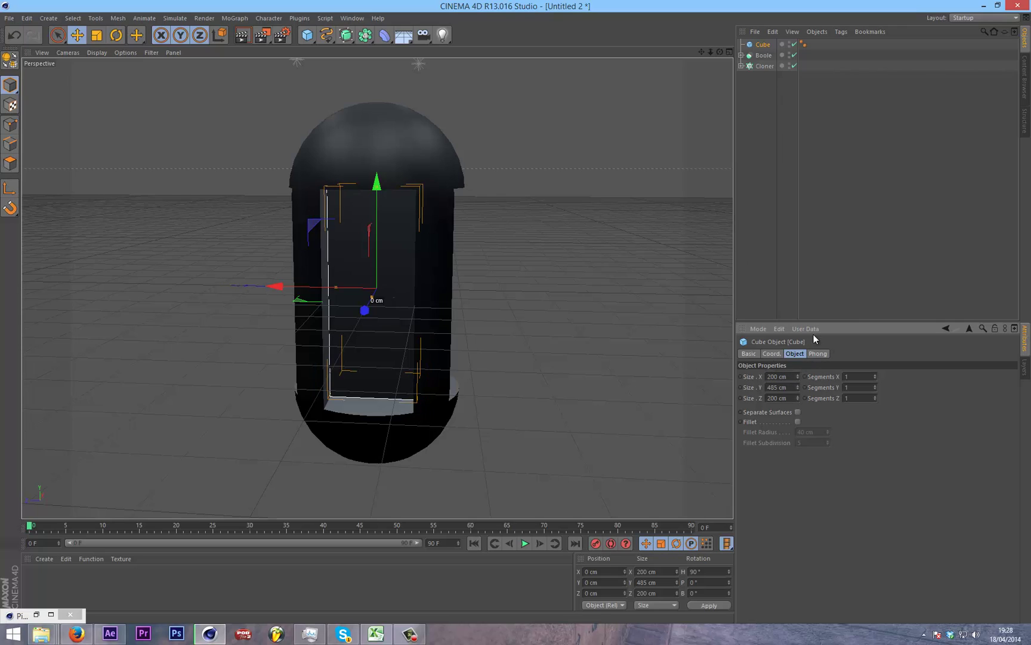
Step: Widen the new cube to about 335 cm on X and raise its Y size to 488 cm
left_click_drag(799, 376, 798, 376)
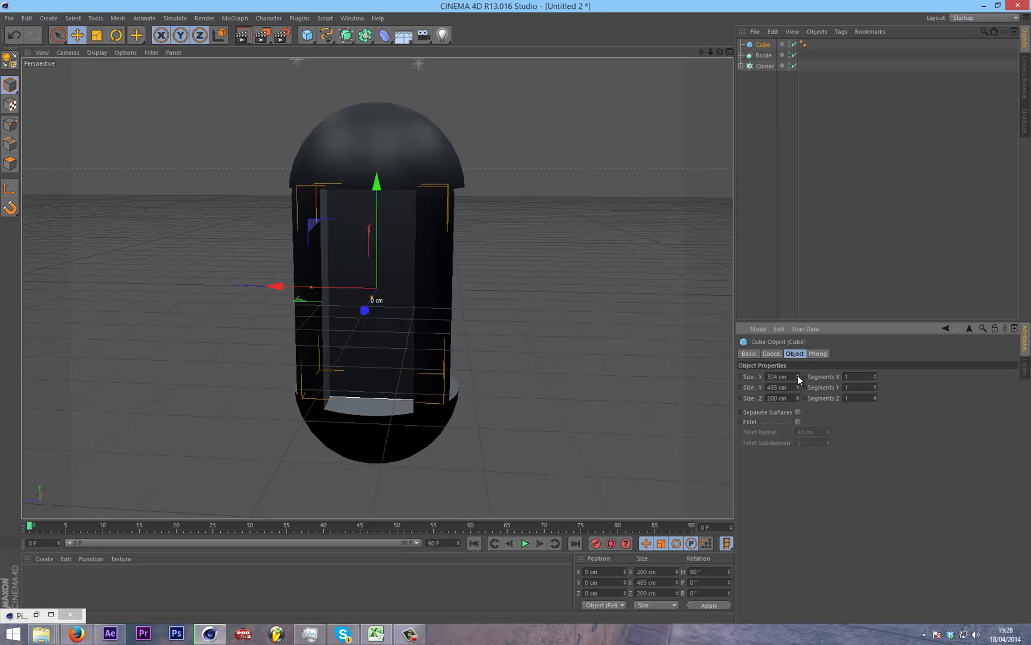
left_click_drag(721, 54, 515, 310)
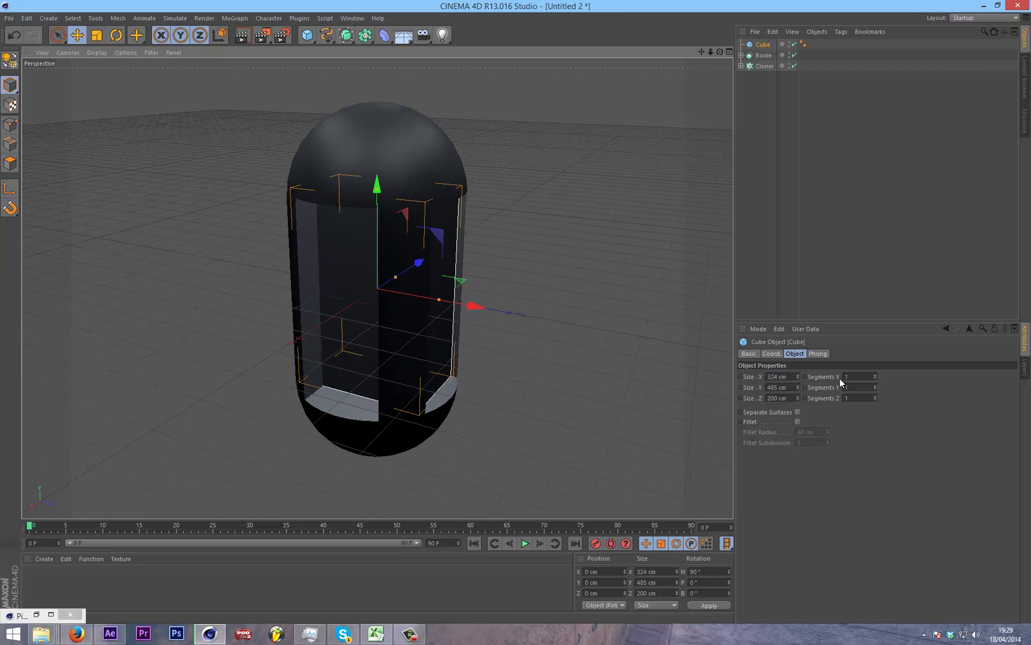
left_click_drag(798, 387, 797, 374)
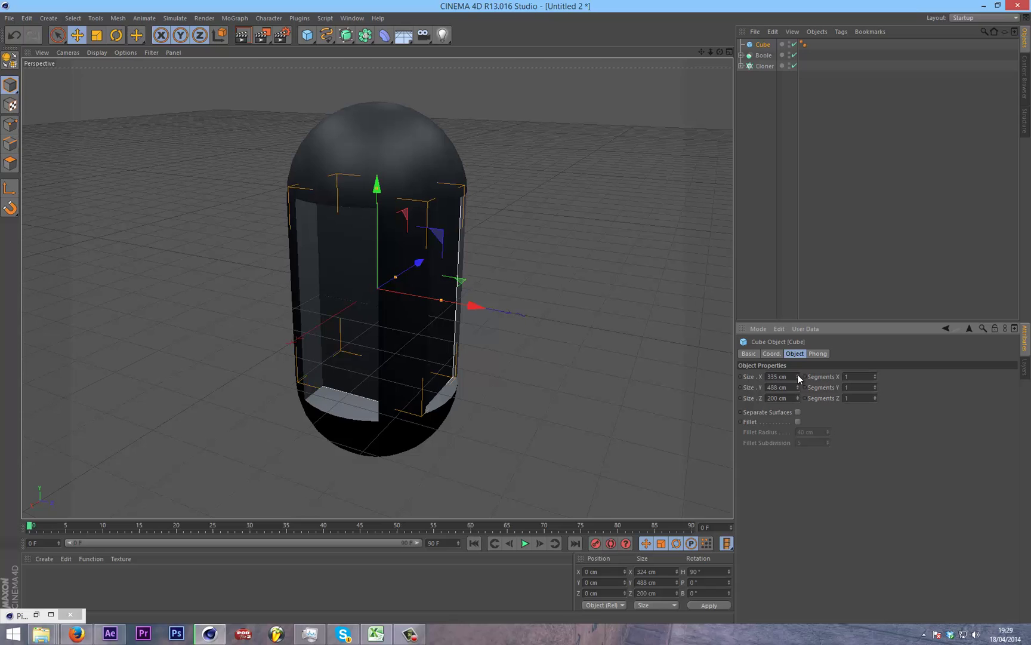
left_click(784, 301)
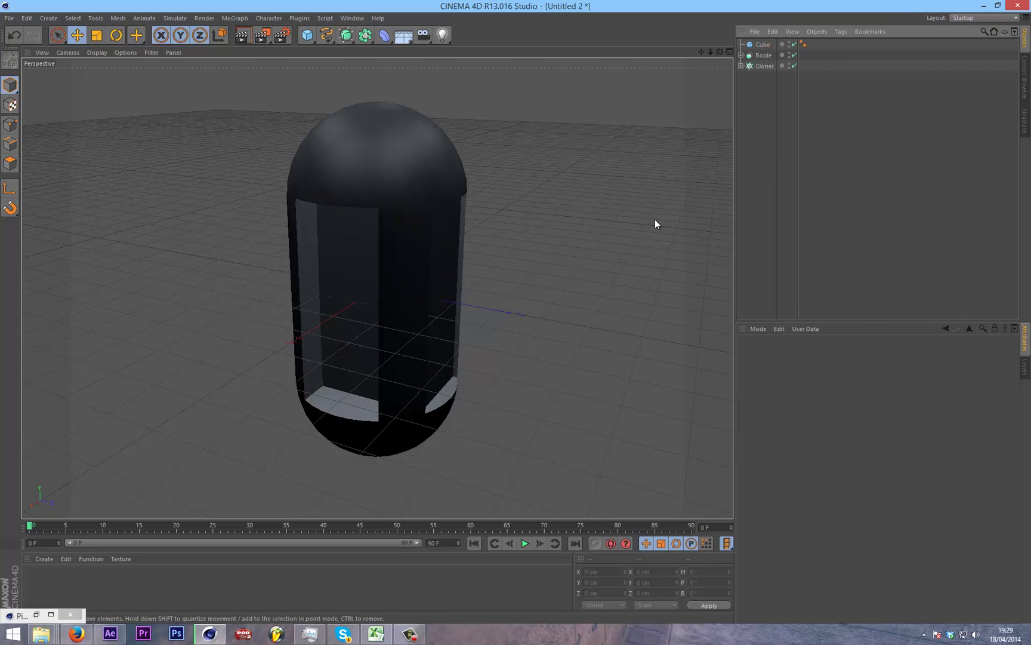
Step: Create a new material Mat and set its colour to blue R10 G146 B205
double_click(97, 580)
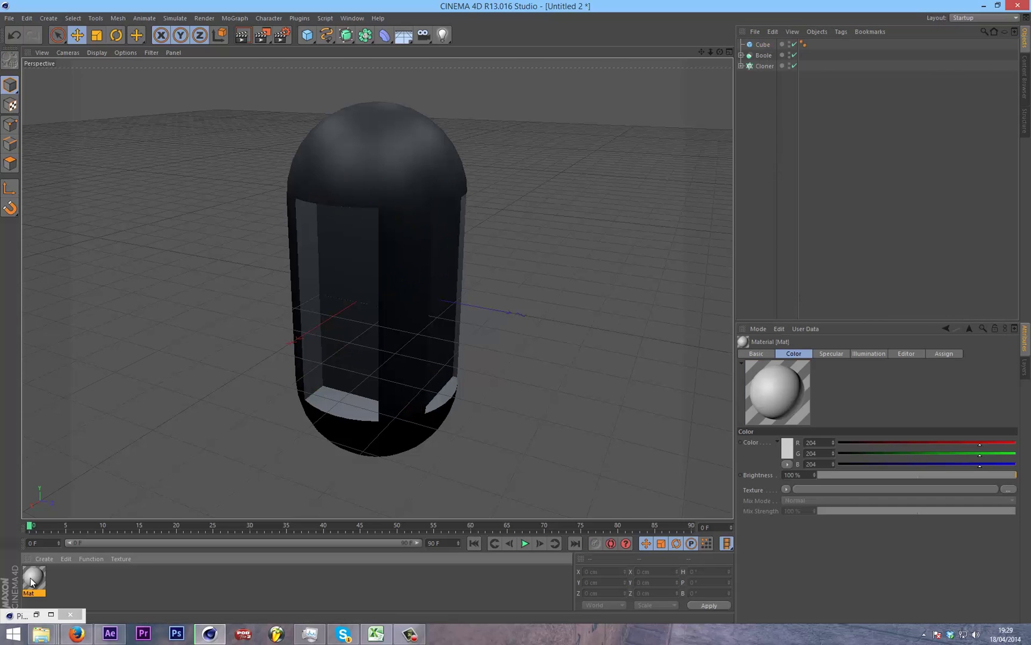
double_click(30, 578)
left_click(286, 131)
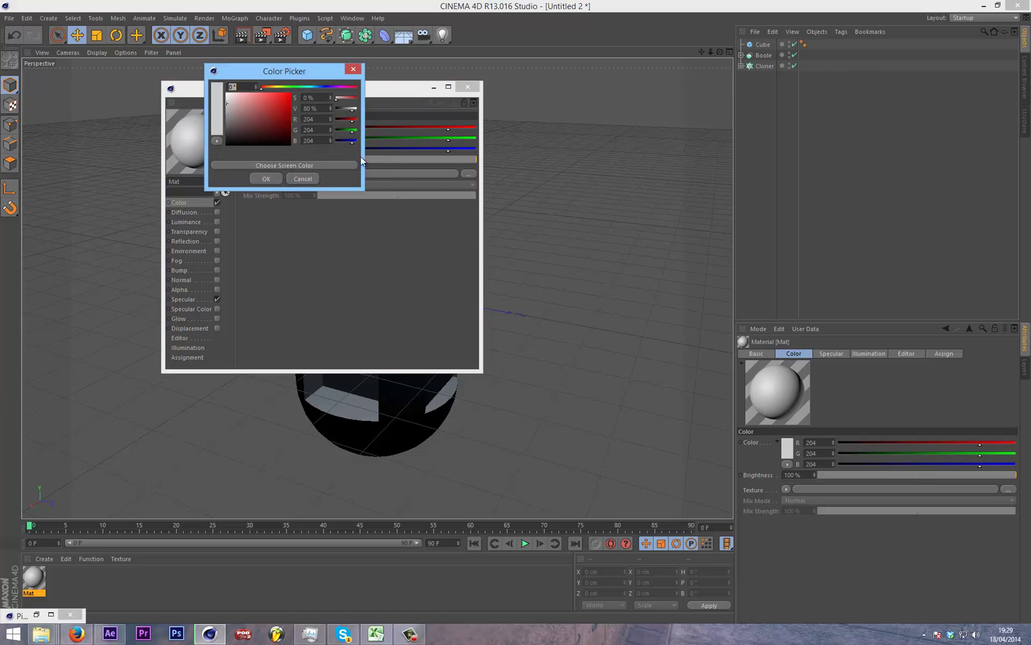
left_click(313, 87)
left_click(287, 103)
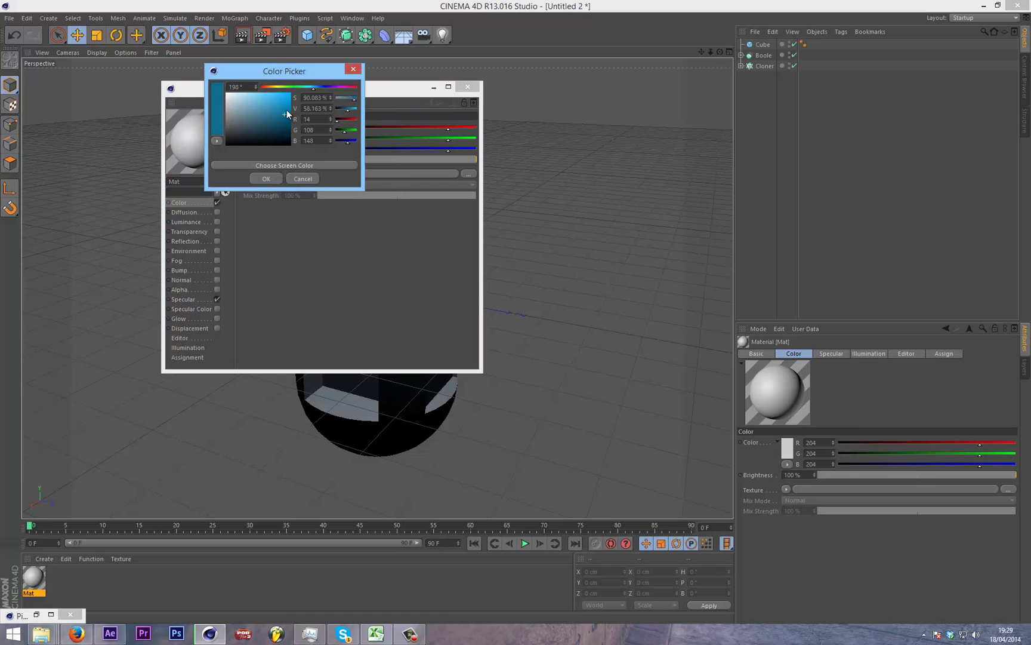
left_click(266, 181)
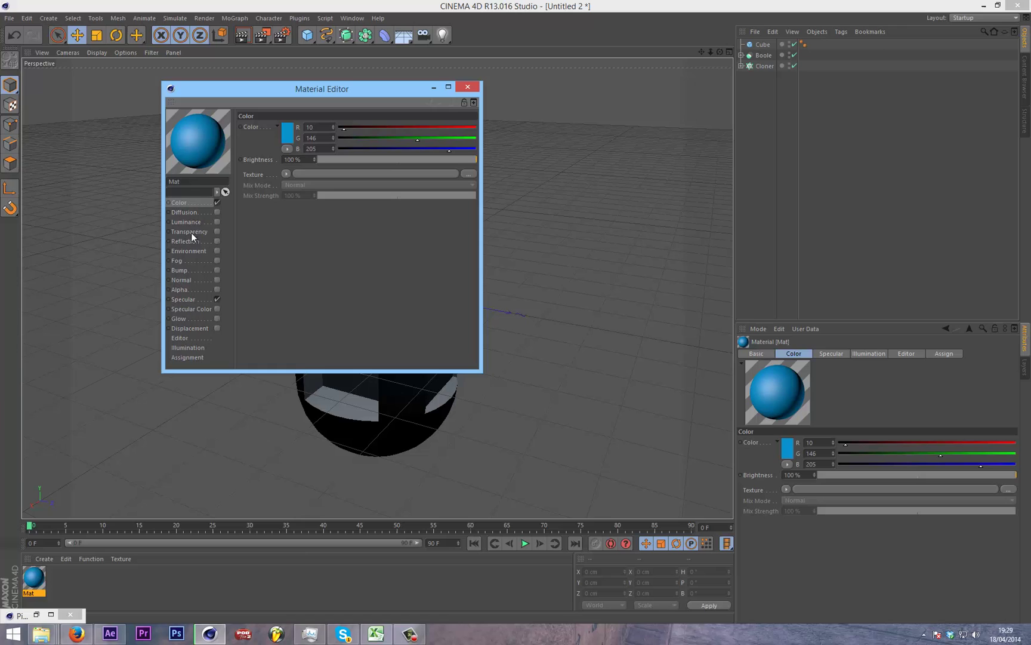
Step: Open the material preview's display options in the Material Editor
right_click(209, 145)
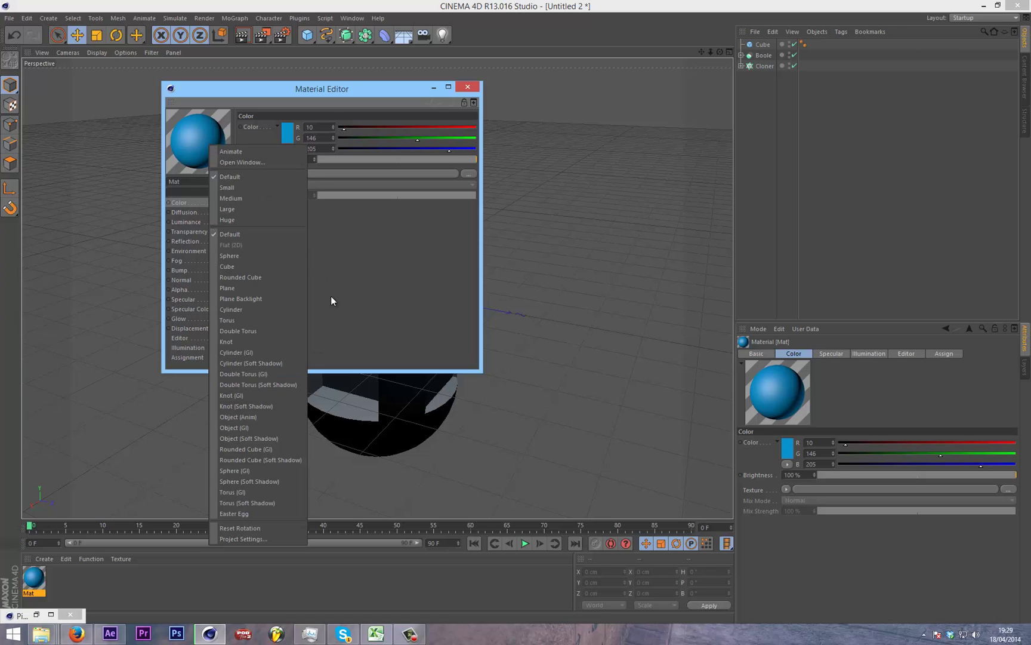
left_click(363, 255)
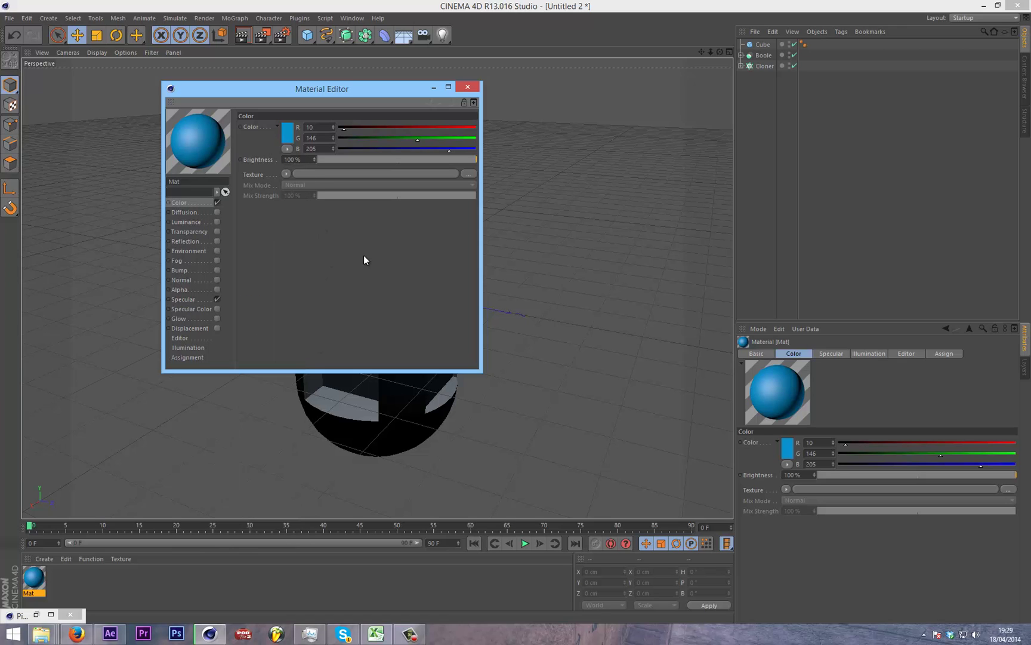
right_click(199, 150)
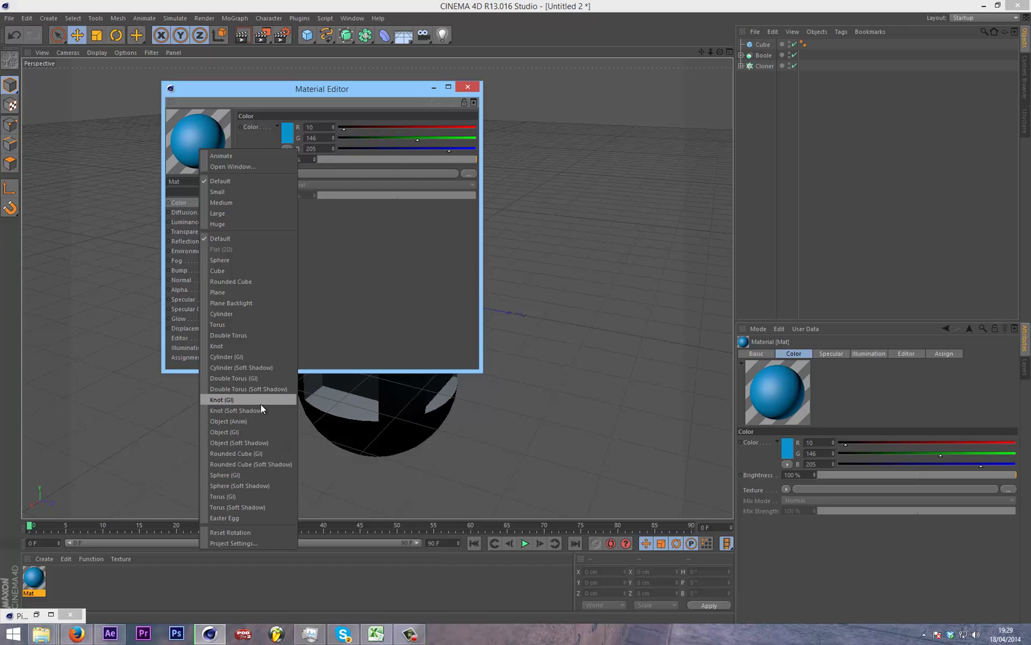
Step: Change the preview shape and enable Luminance at 25% brightness
left_click(260, 444)
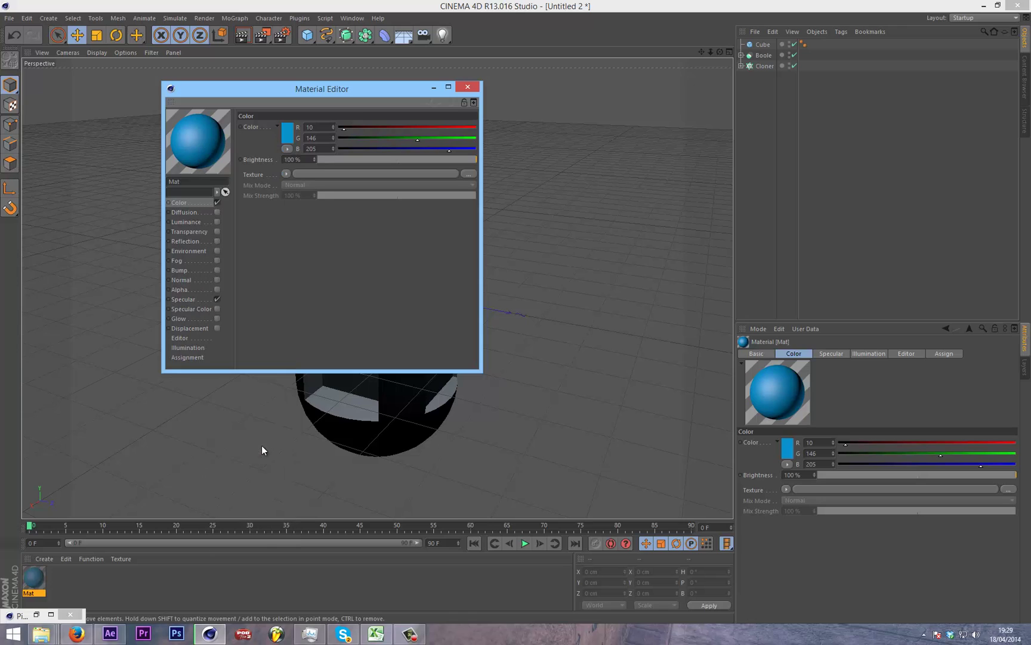
left_click(216, 221)
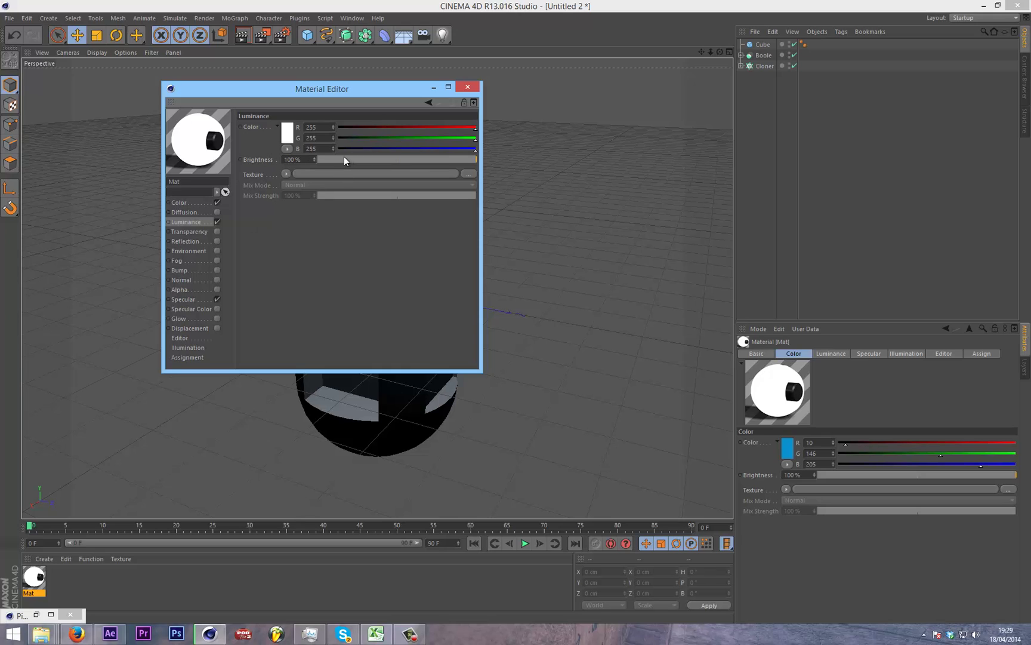
mouse_move(344, 156)
left_mouse_down()
mouse_move(384, 159)
mouse_move(359, 158)
left_mouse_up()
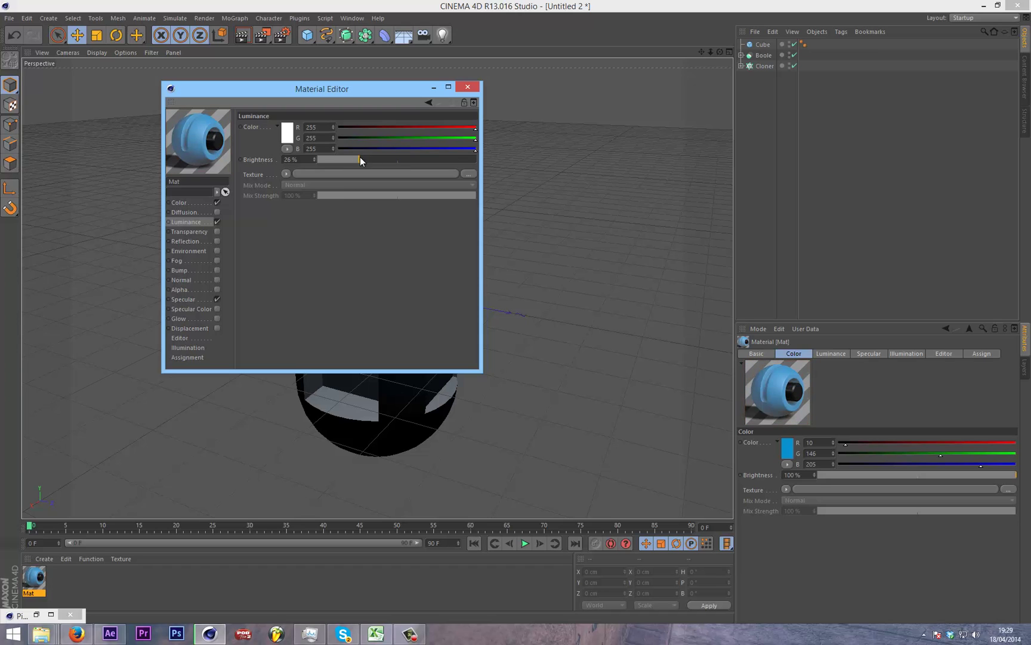
Step: Enable Glow with Inner and Outer Strength both at 50%
left_click(217, 319)
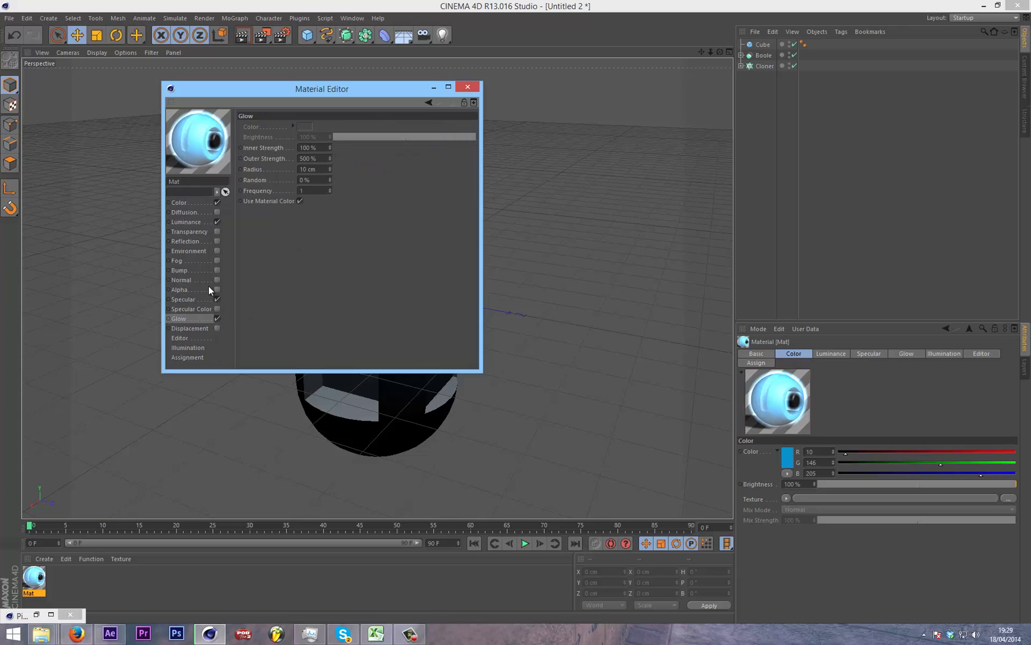
left_click(311, 148)
type("50")
key("Tab")
type("50")
key("Return")
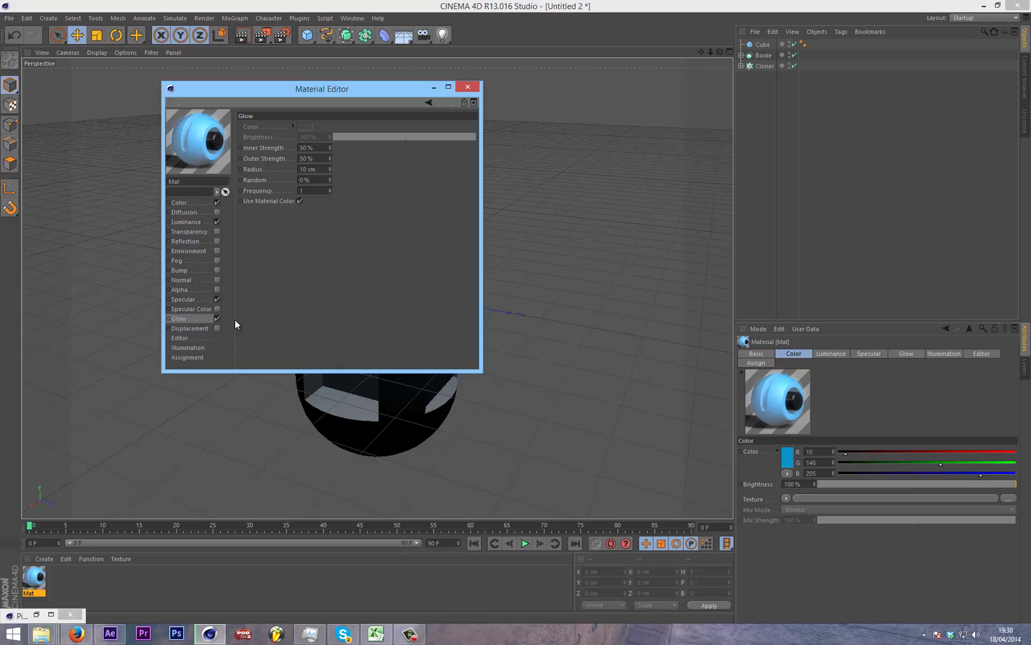
Step: Set Specular to Width 69%, Height 51%, Falloff -5%, and close the editor
left_click(210, 299)
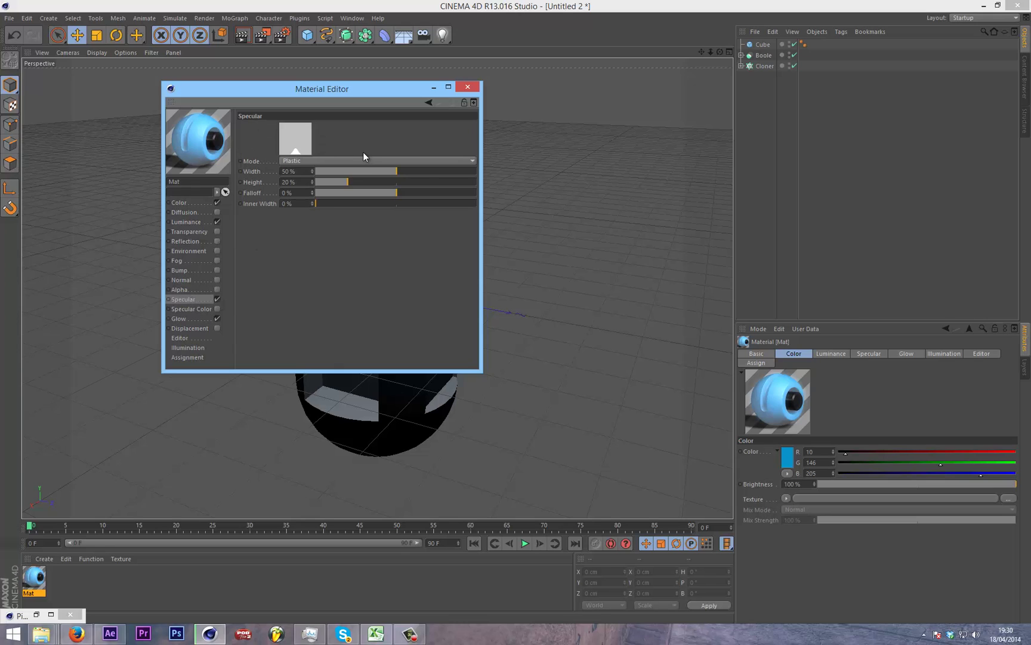
left_click_drag(417, 173, 396, 193)
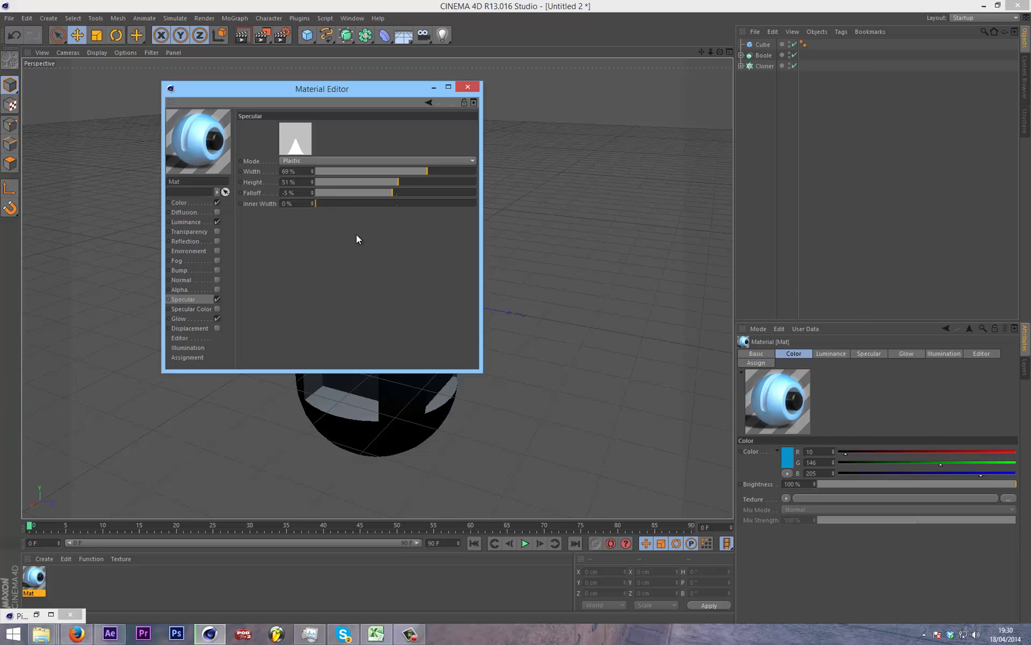
left_click(467, 87)
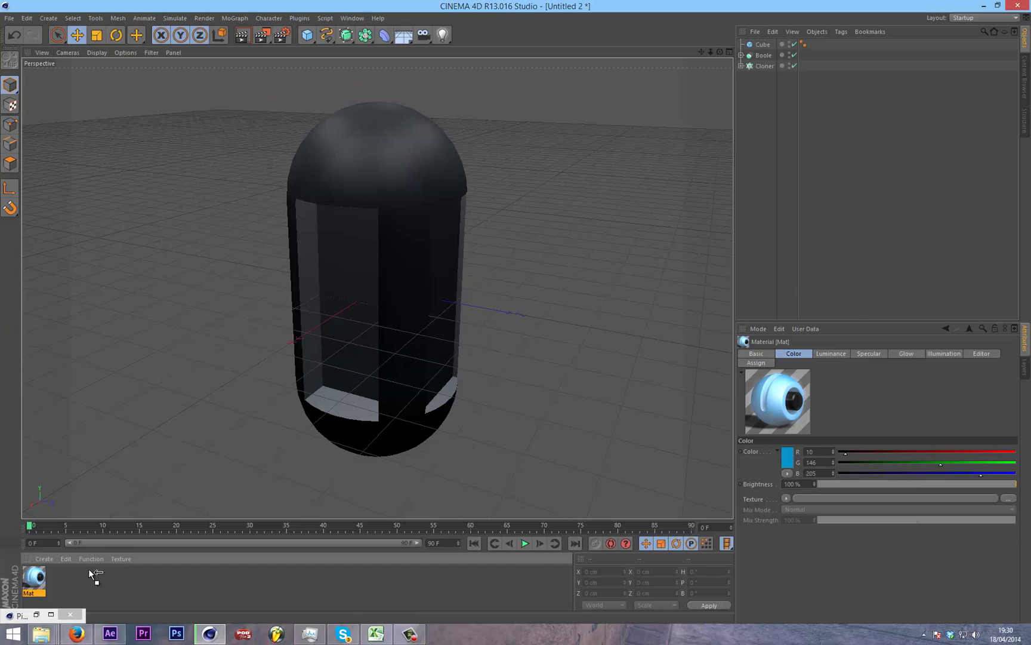
Step: Apply Mat to the Cube, render a test preview, and widen the Cube to 345 cm on X
left_click_drag(88, 568, 516, 312)
left_click(762, 44)
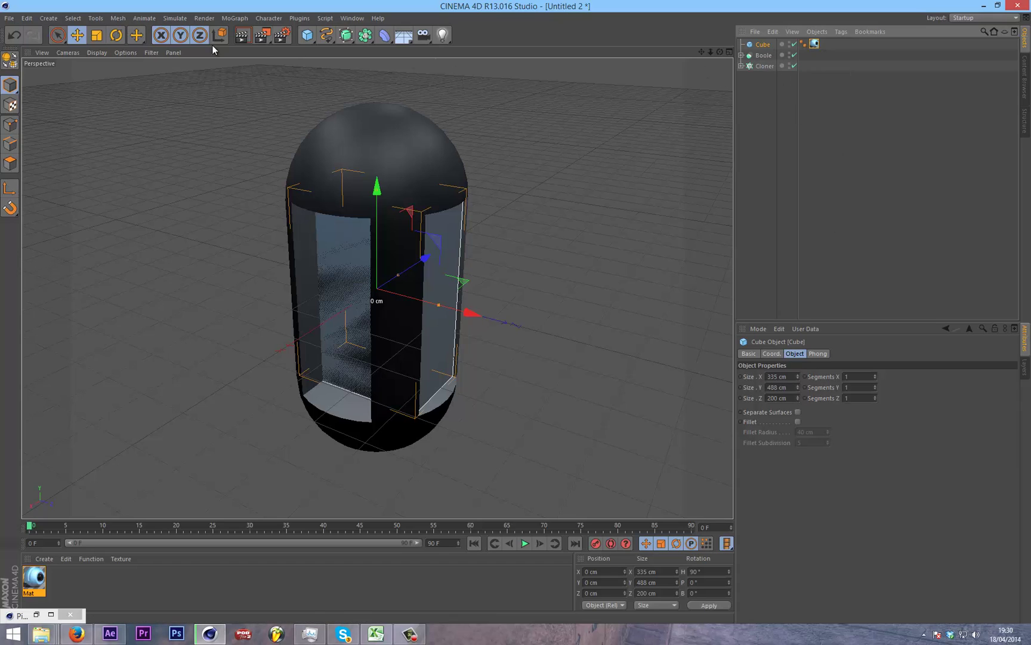
left_click(242, 35)
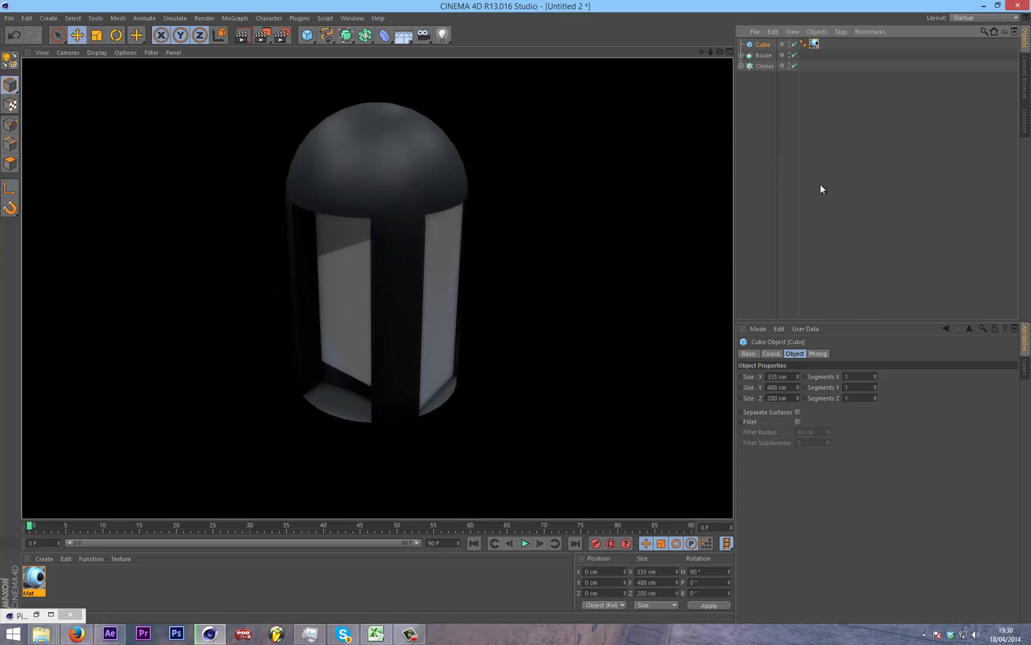
left_click(765, 93)
left_click(763, 44)
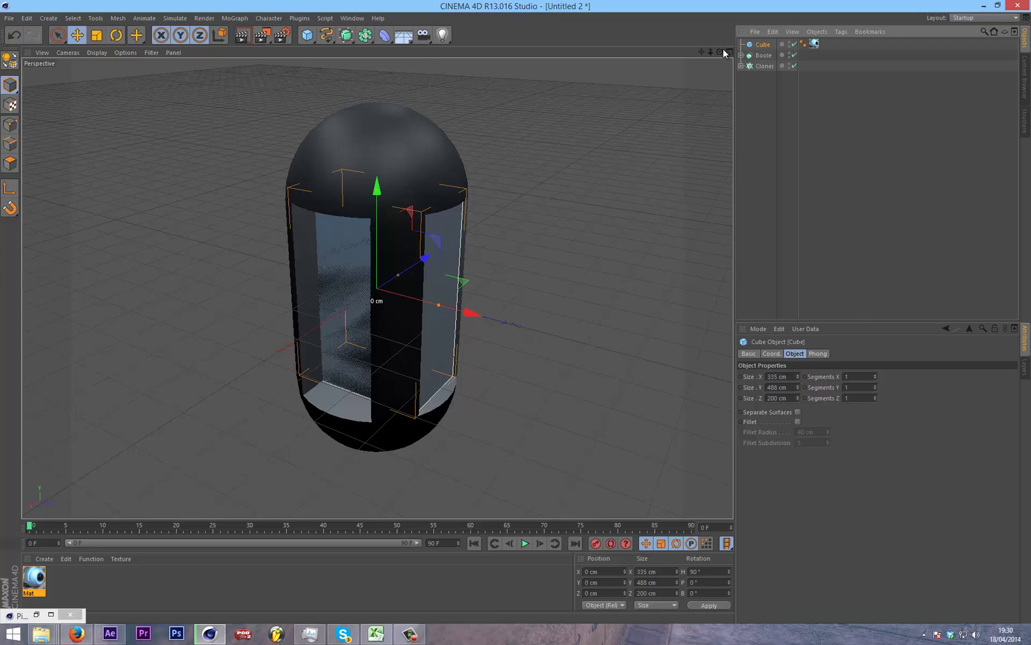
left_click_drag(800, 377, 797, 379)
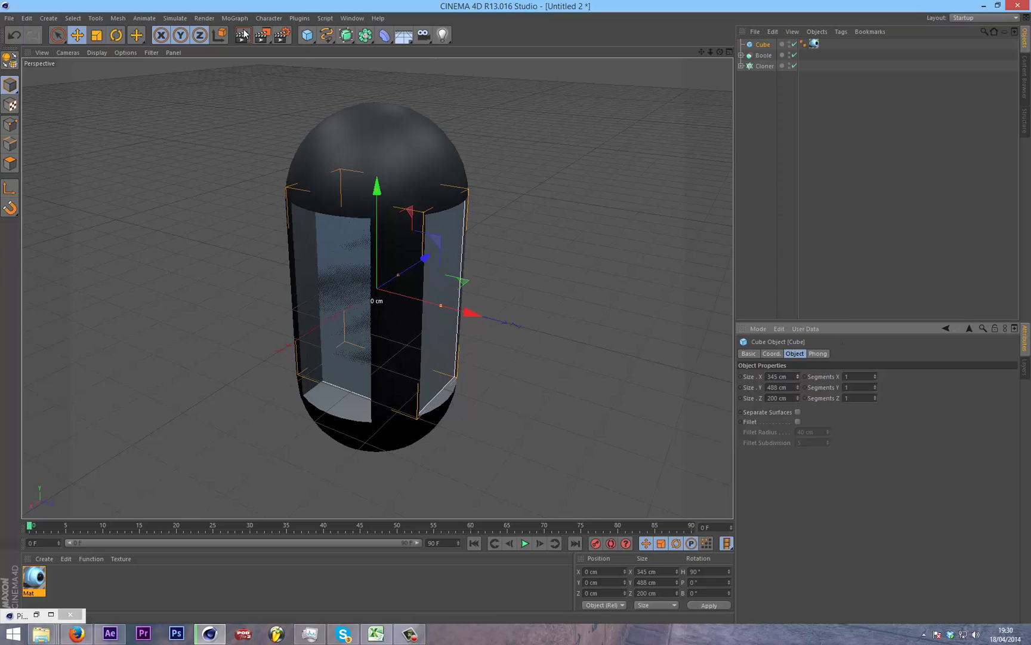
Step: Lower the Mat material's Specular Width to 53%
double_click(31, 580)
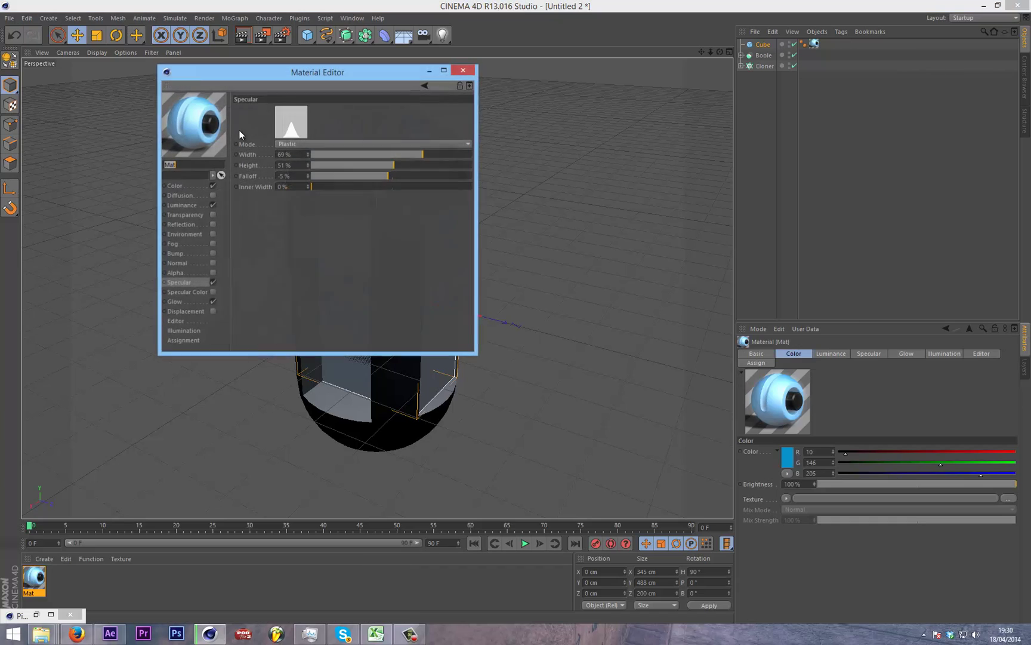
left_click(212, 292)
left_click_drag(422, 154, 397, 154)
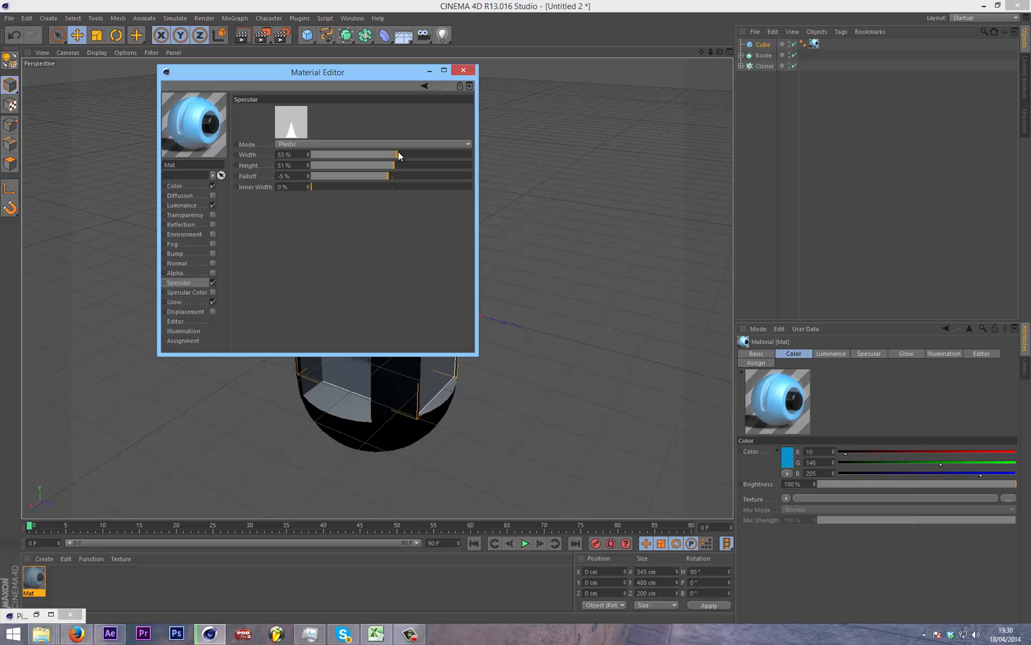
left_click(463, 70)
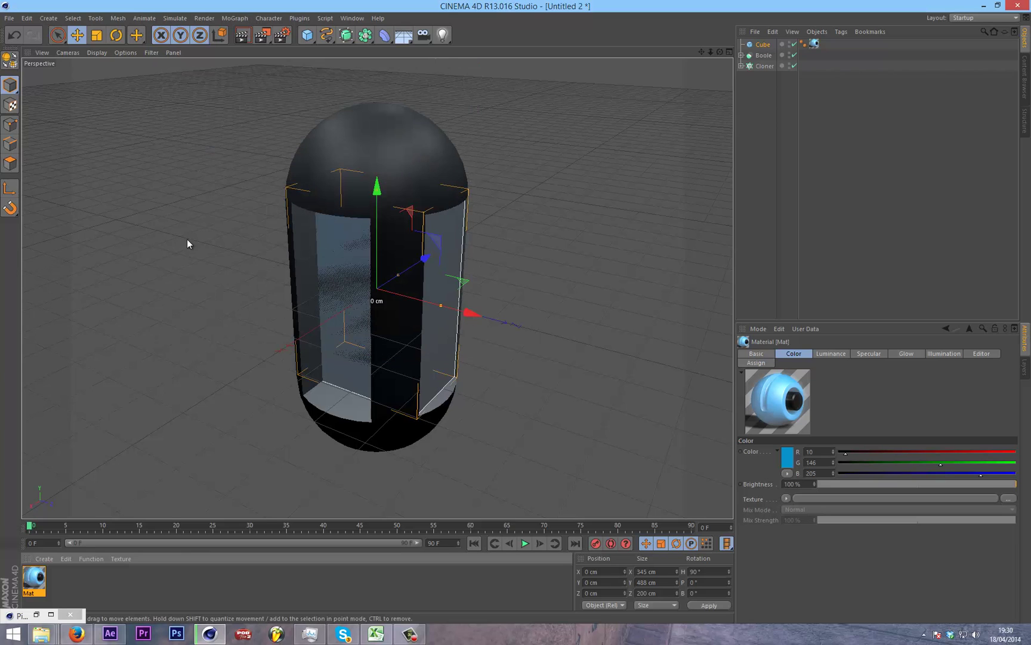
Step: Dim Mat's Luminance brightness to 4%
double_click(45, 582)
left_click(189, 204)
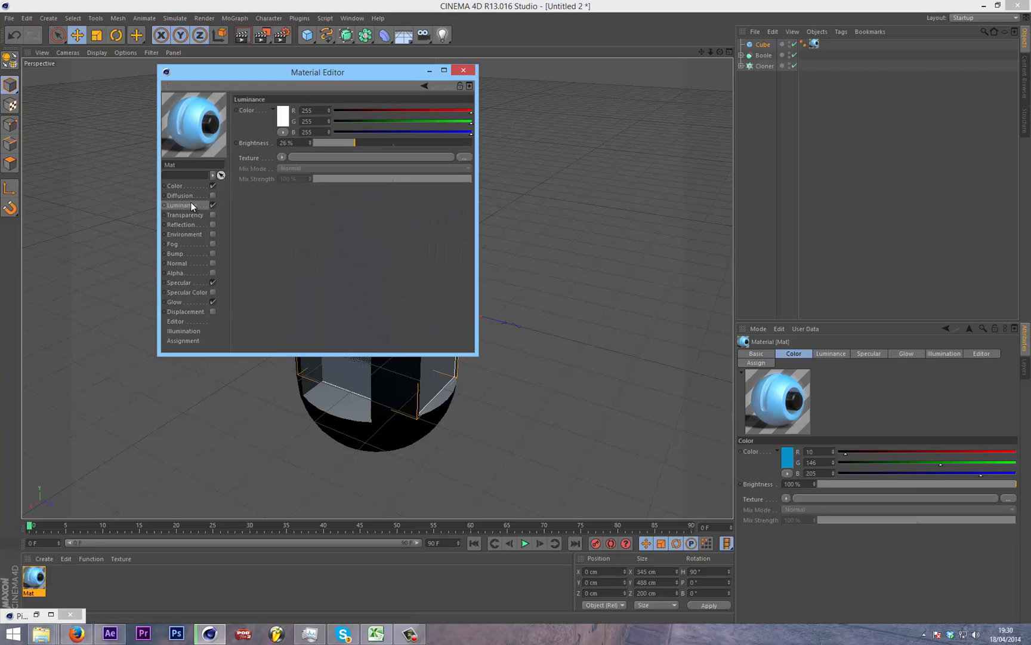
left_click_drag(368, 145, 322, 141)
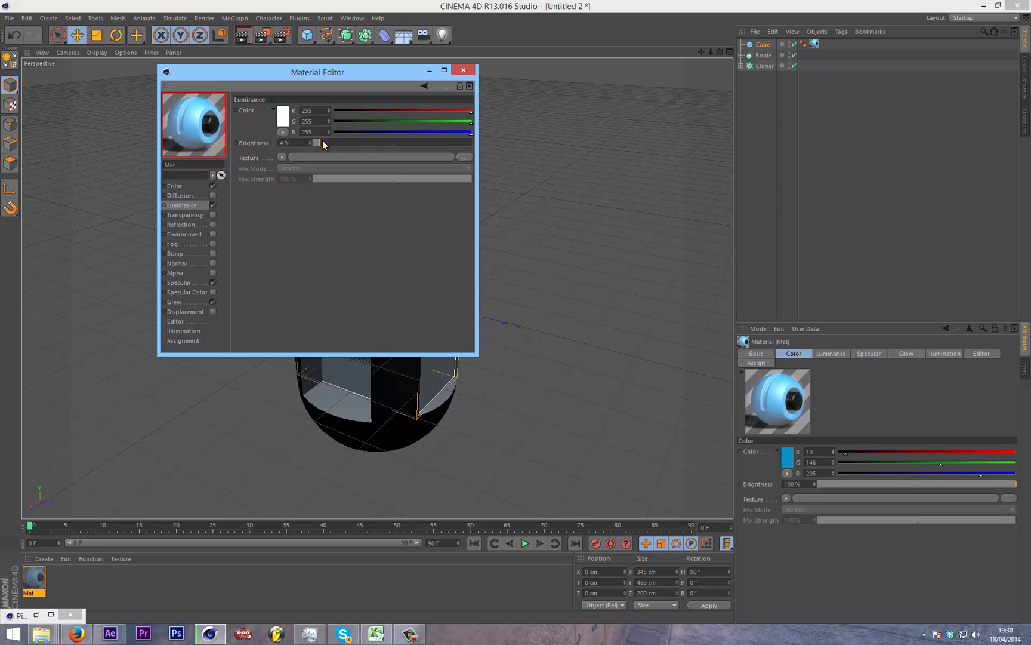
left_click(464, 71)
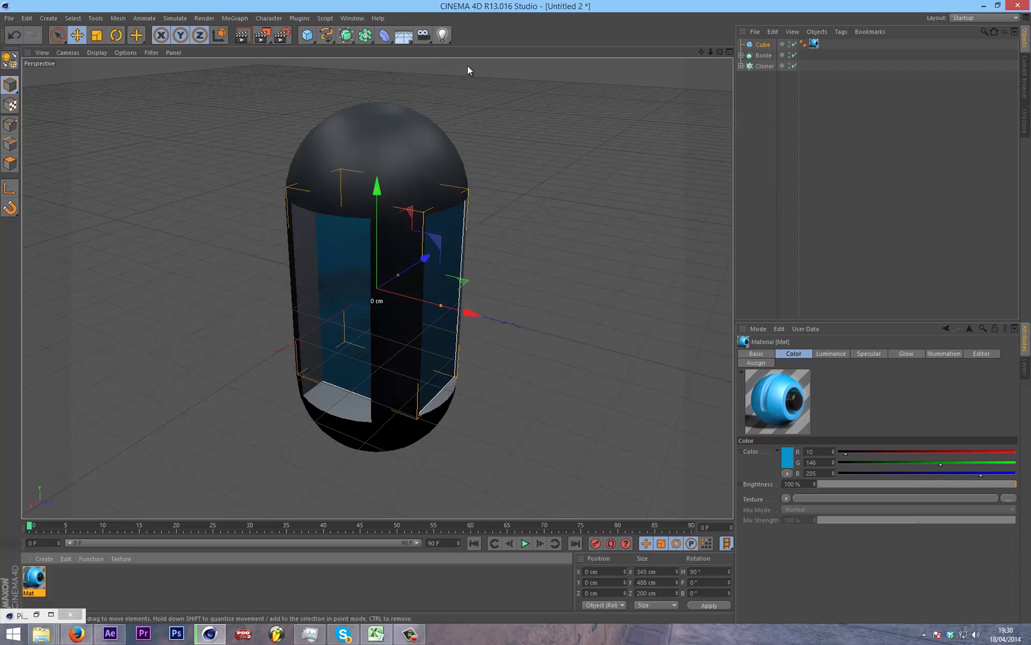
Step: Push the Cloner's radius from 274 cm to 845 cm, preview-render, and orbit to a front view
left_click(243, 37)
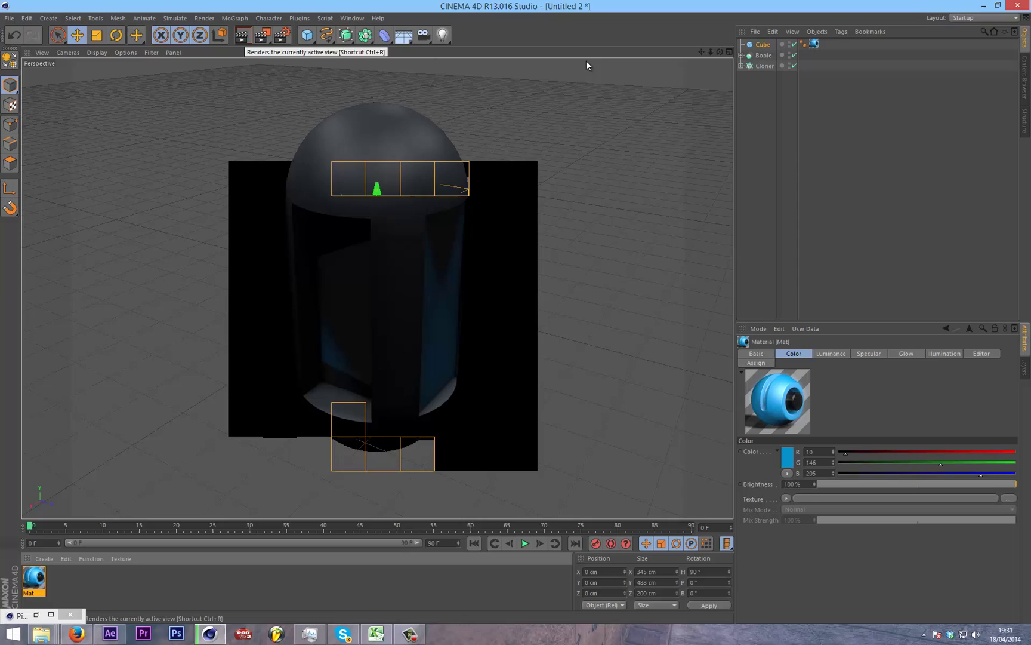
left_click(755, 69)
left_click(765, 64)
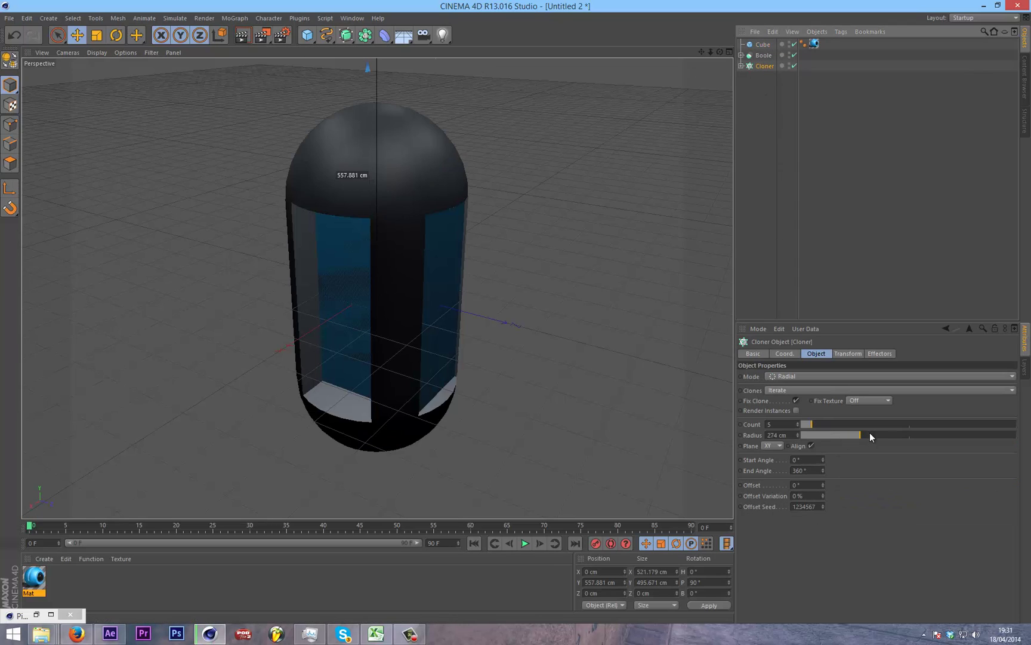
left_click_drag(878, 434, 982, 430)
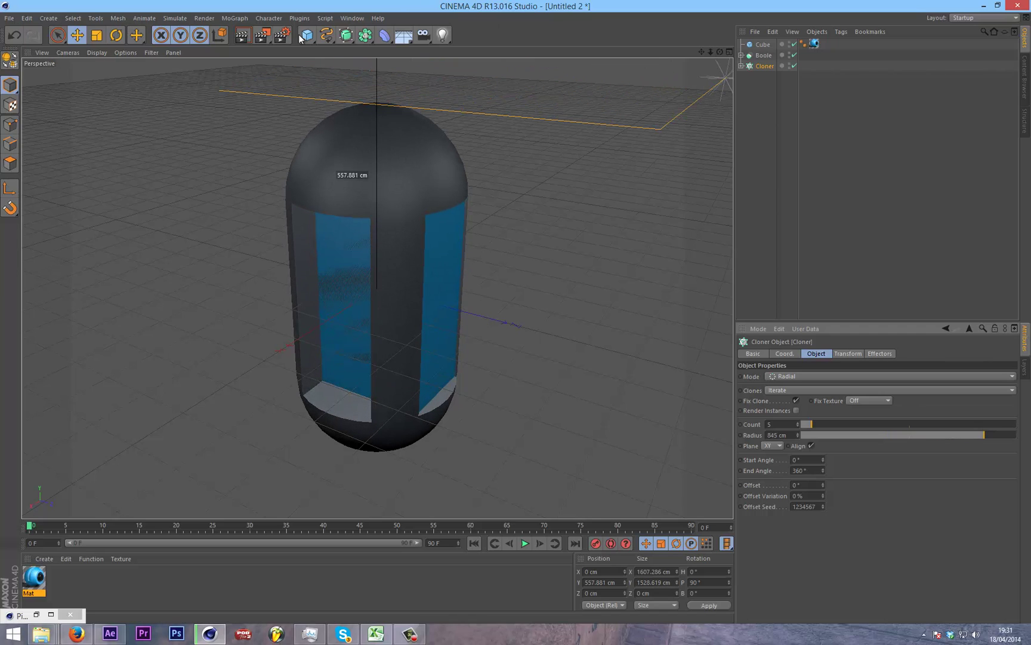
left_click(247, 34)
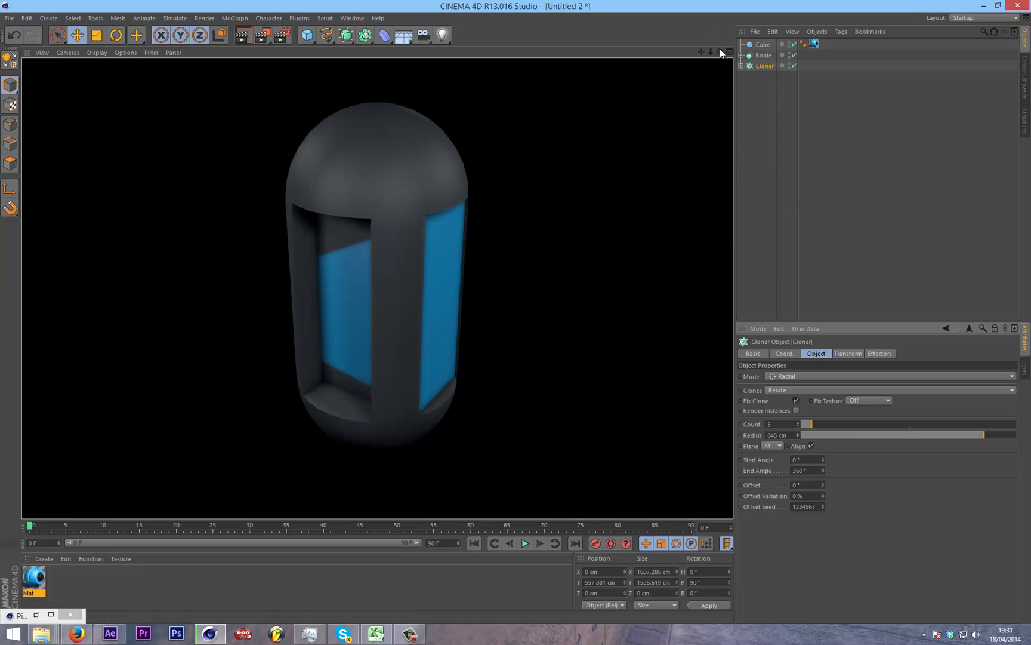
left_click_drag(720, 52, 518, 311)
Step: Duplicate Cube as Cube.1 and set Cube.1's heading rotation to 0°
left_click(770, 47)
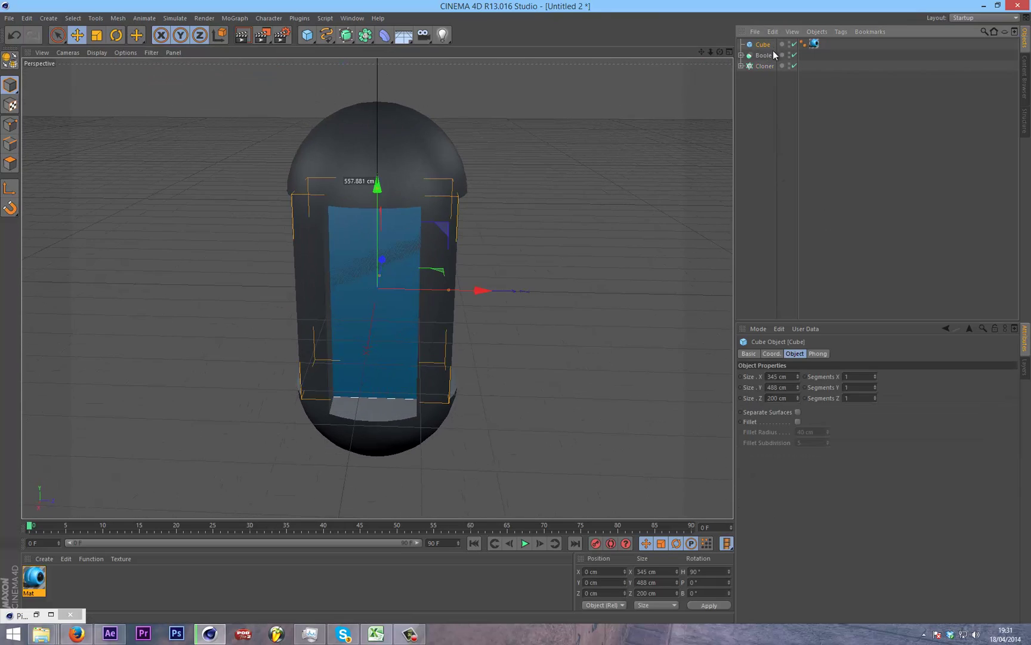
key("ctrl+c")
key("ctrl+v")
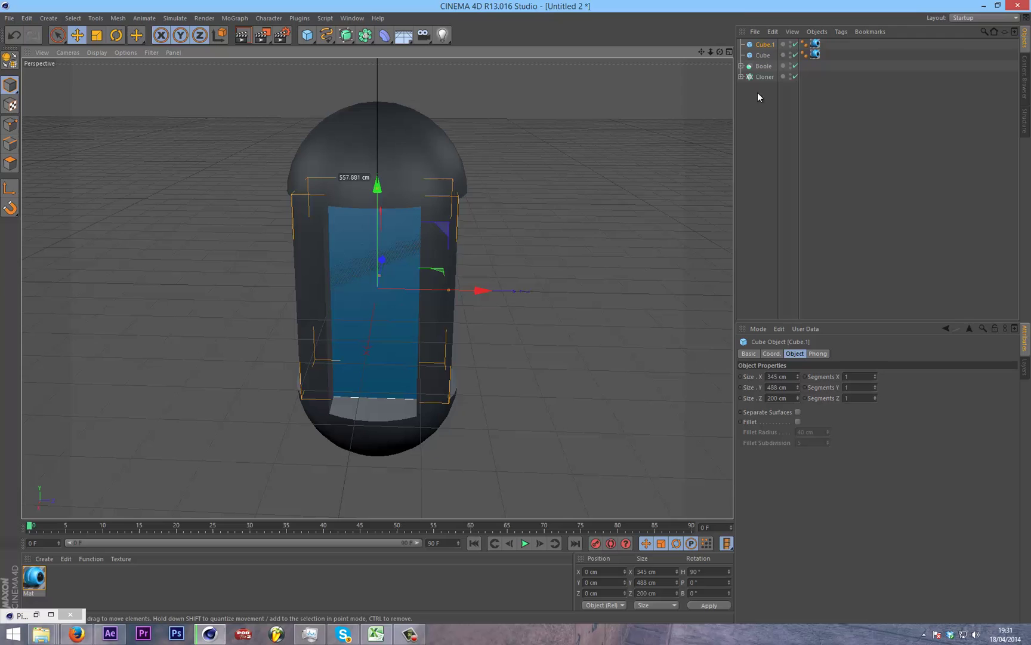
left_click(771, 354)
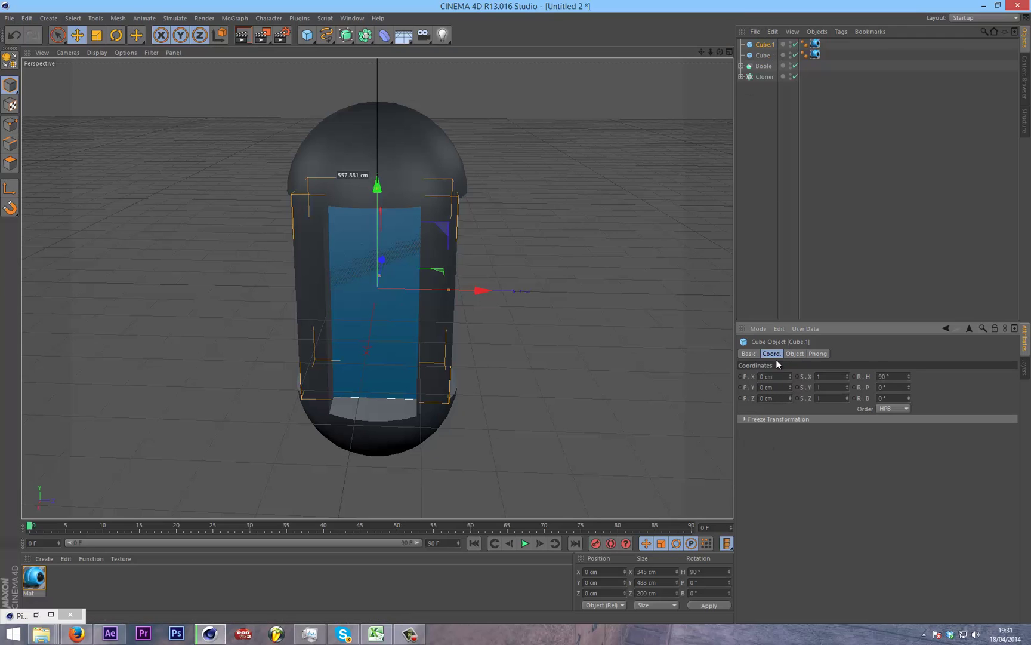
double_click(885, 376)
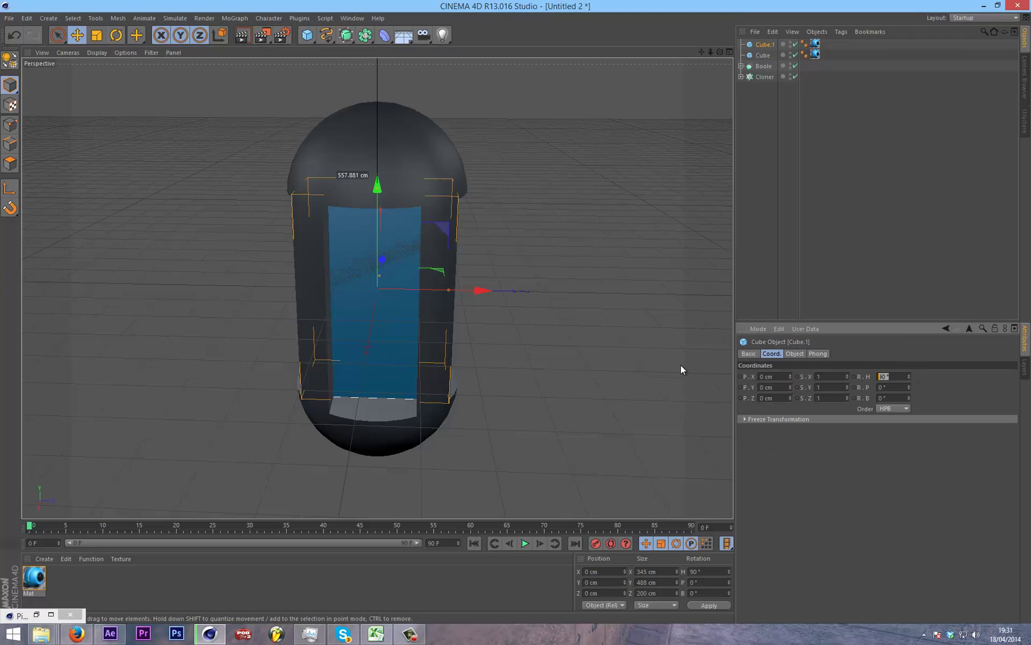
type("0")
key("Return")
Step: Preview-render the capsule with its two perpendicular blue windows, then select the Boole
left_click(706, 292)
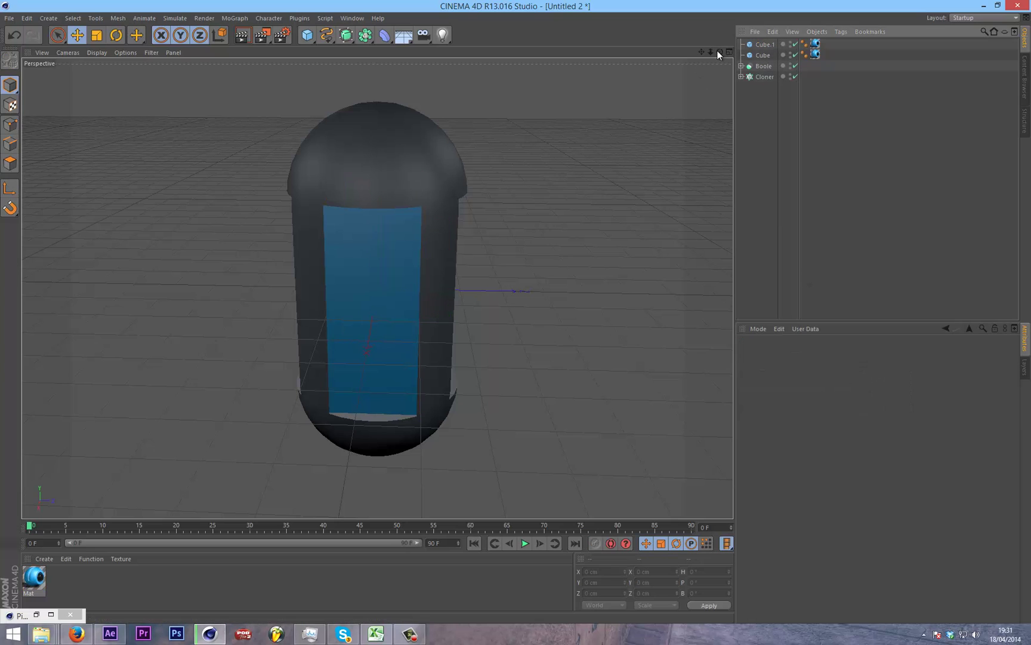
left_click_drag(512, 311, 521, 314, "alt")
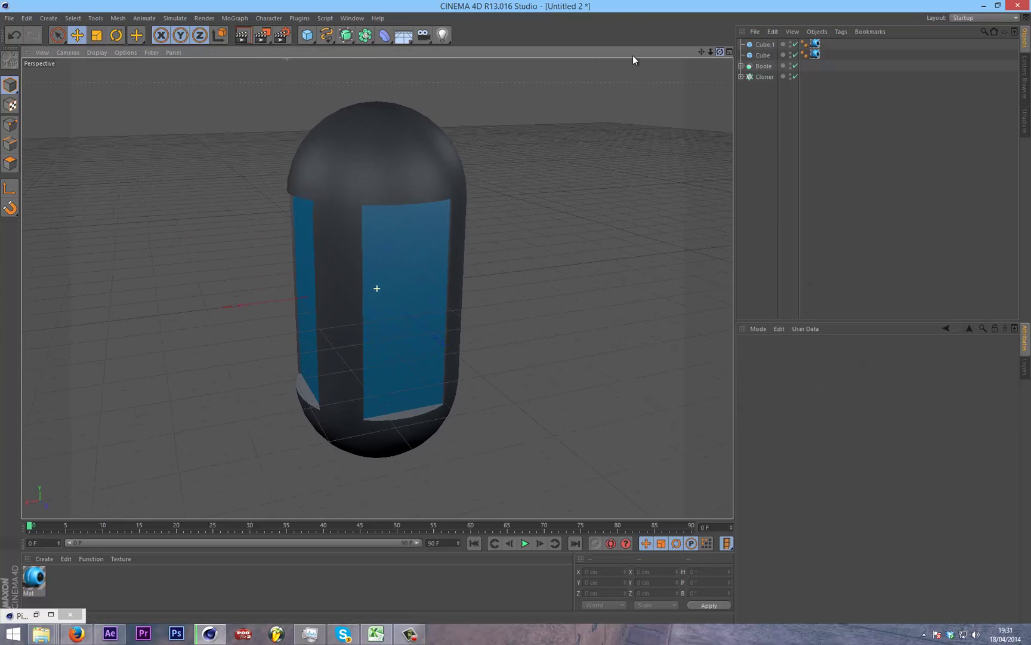
left_click(250, 35)
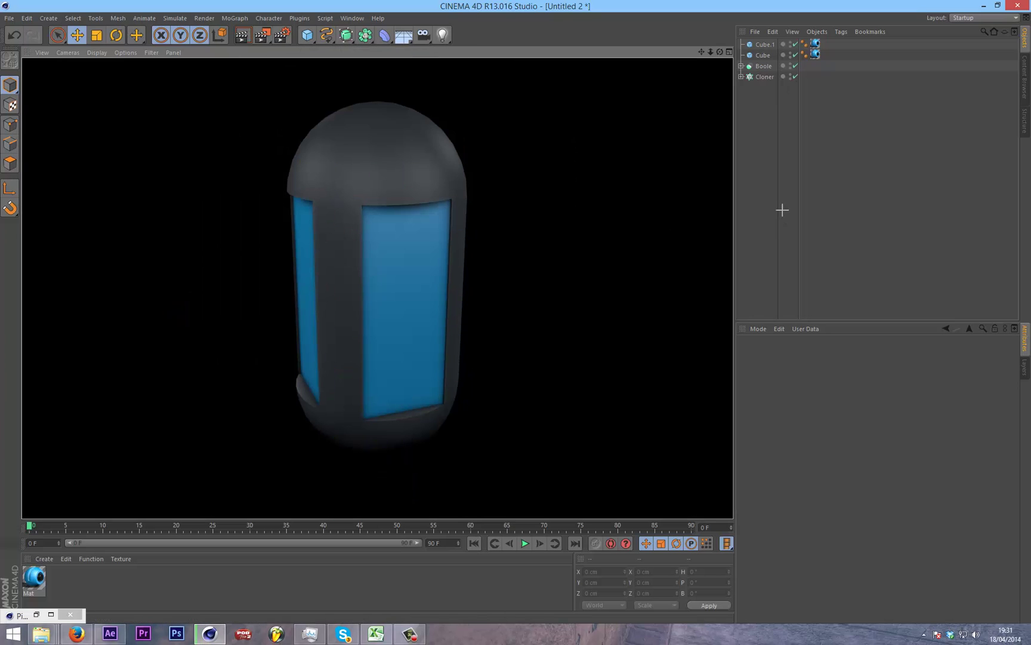
left_click(782, 210)
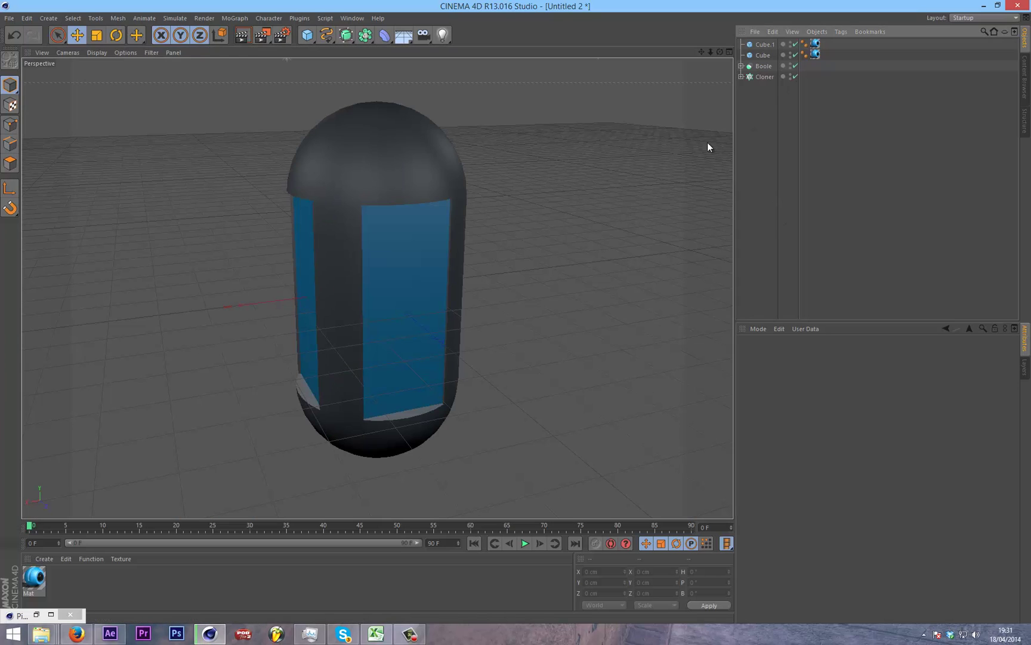
left_click(766, 67)
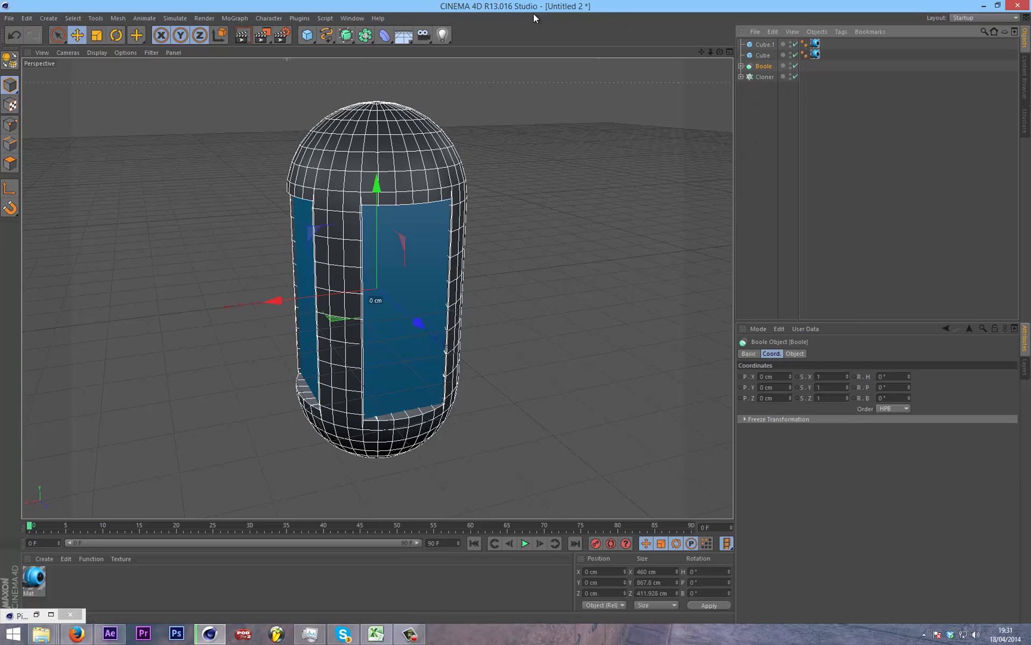
Step: Add a Greebler object from Plugins and parent the Boole capsule under it
left_click(299, 18)
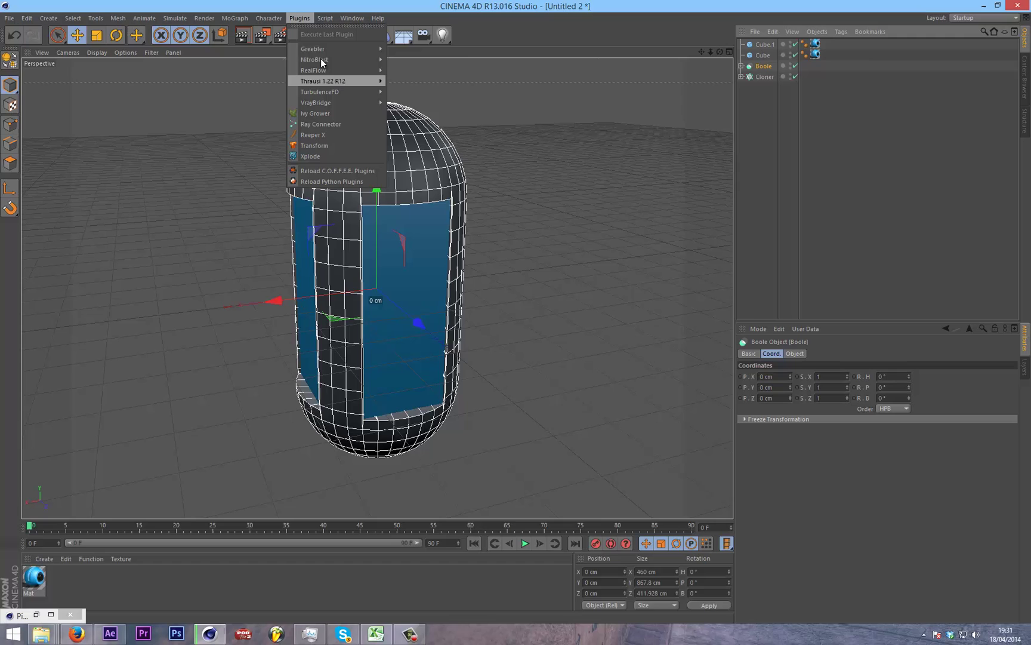
mouse_move(332, 48)
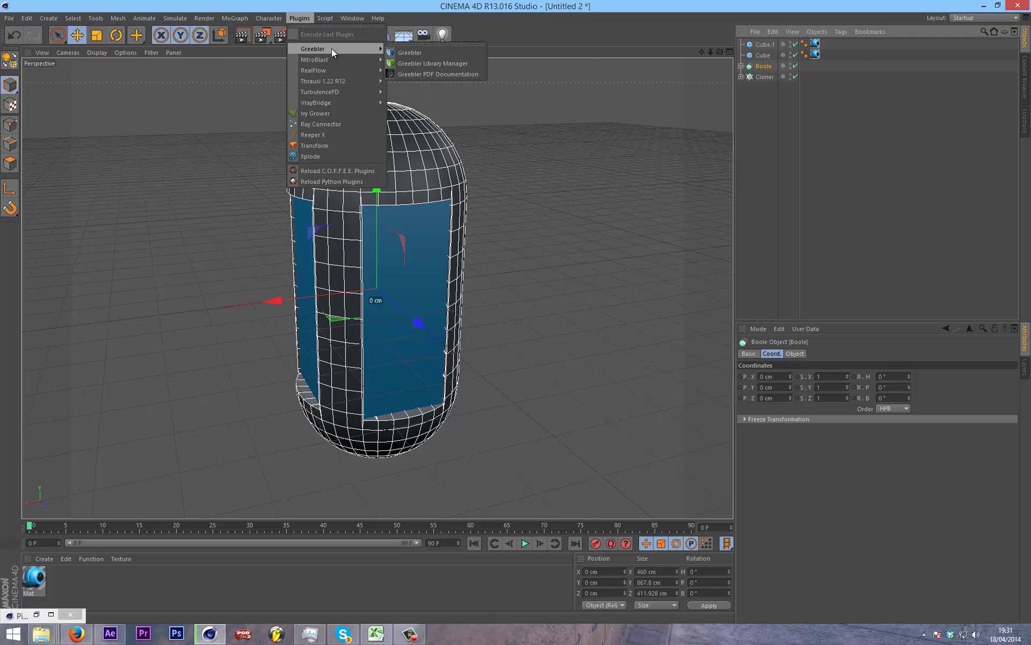
left_click(422, 52)
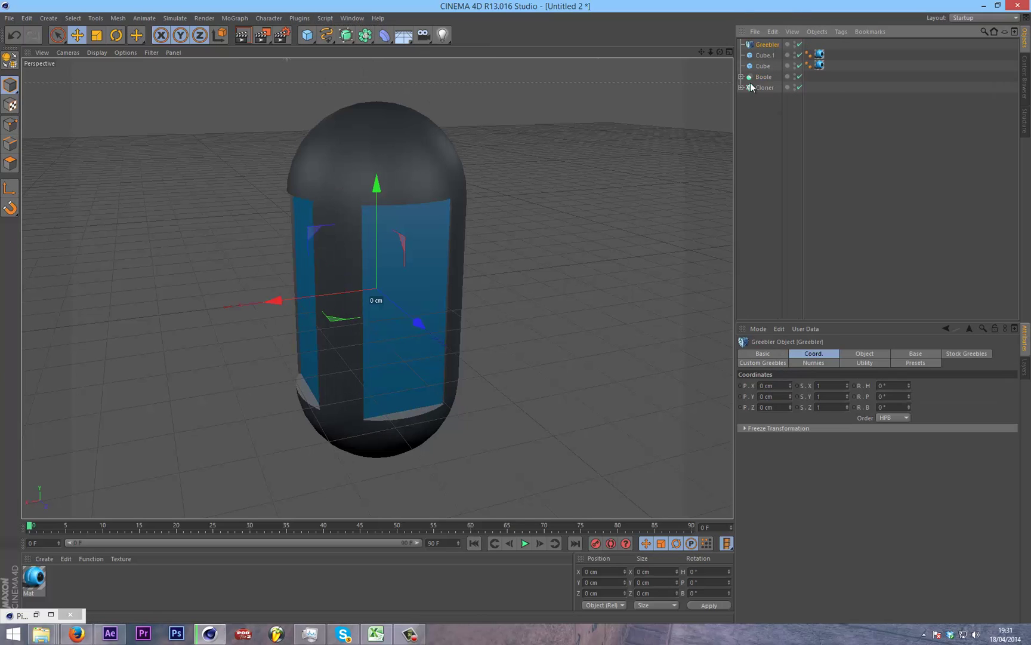
left_click_drag(764, 77, 766, 47)
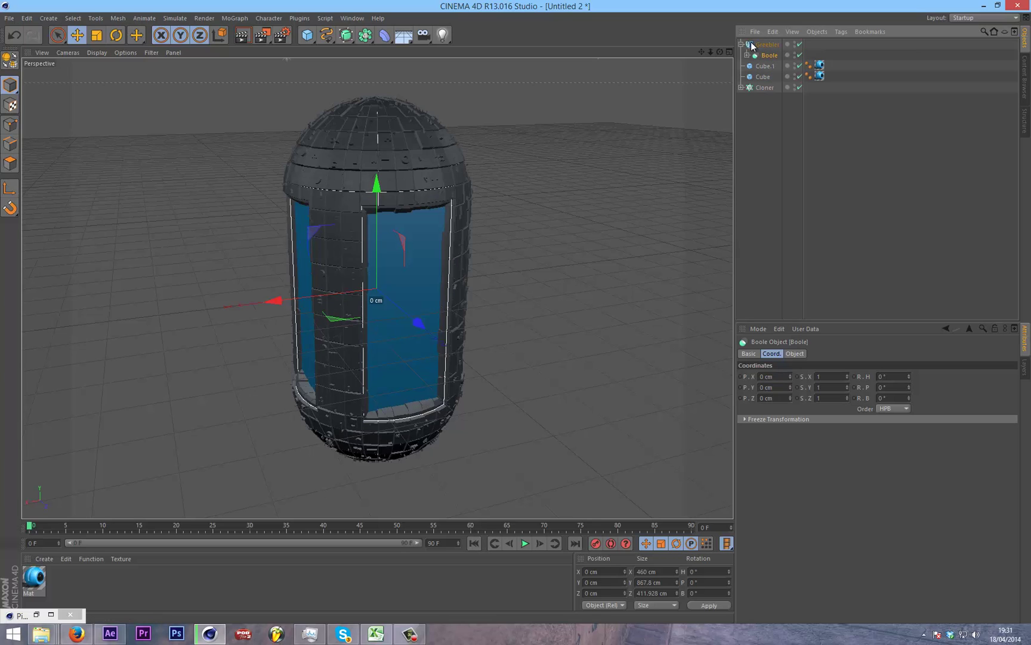
left_click(769, 45)
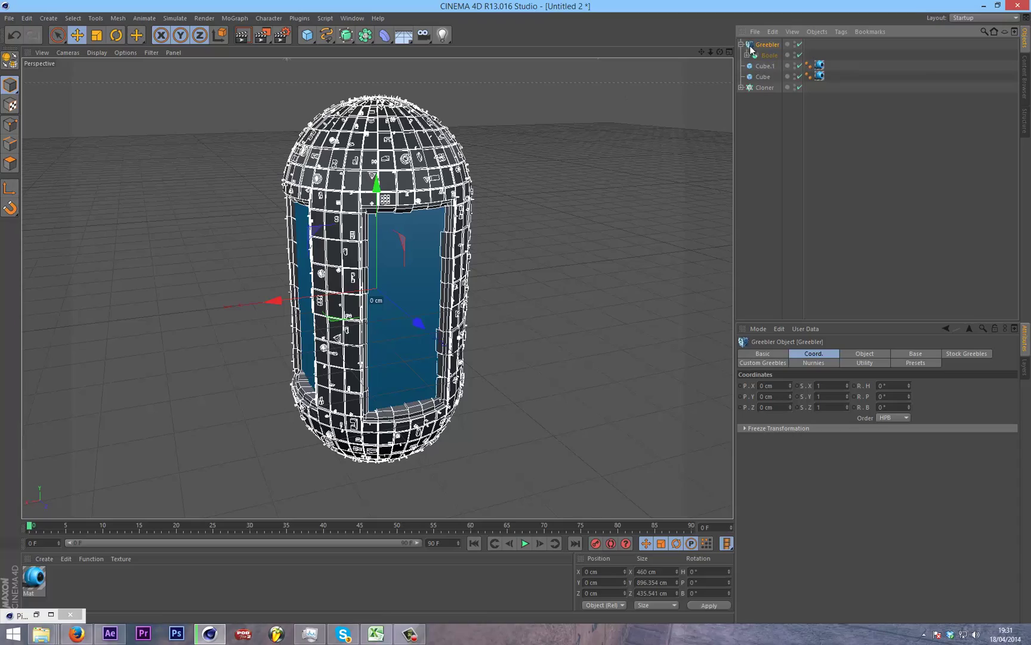
left_click(769, 56)
left_click(768, 45)
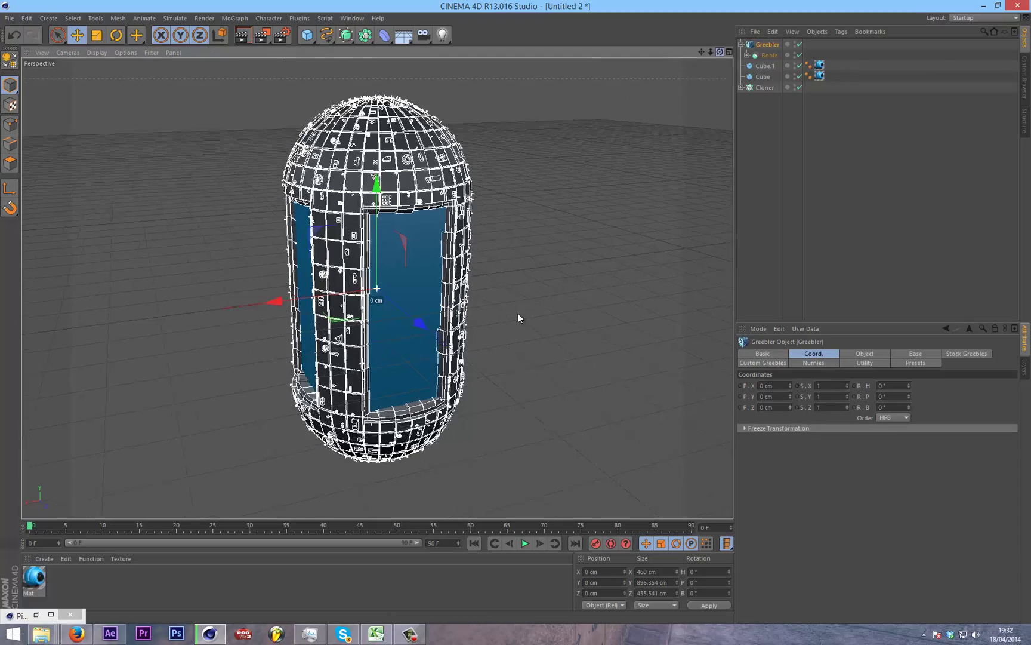
Step: Raise the Greebler's Base Height Max above 10 cm for taller greebles, then preview-render the capsule
mouse_move(518, 313)
left_mouse_down("alt")
mouse_move(512, 304)
mouse_move(518, 317)
left_mouse_up("alt")
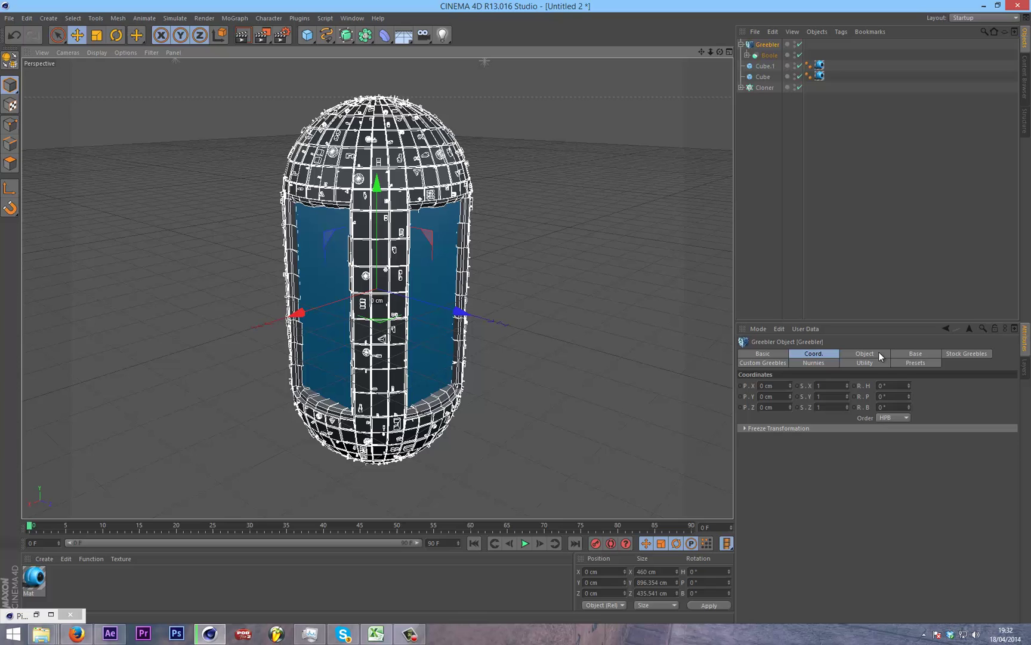
left_click(908, 354)
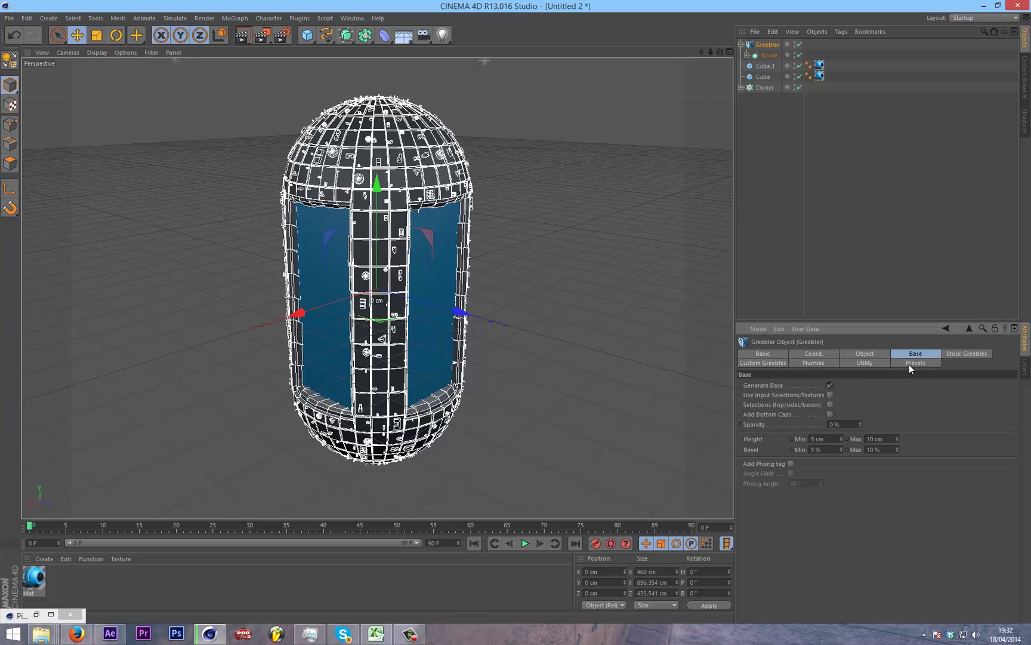
left_click(897, 437)
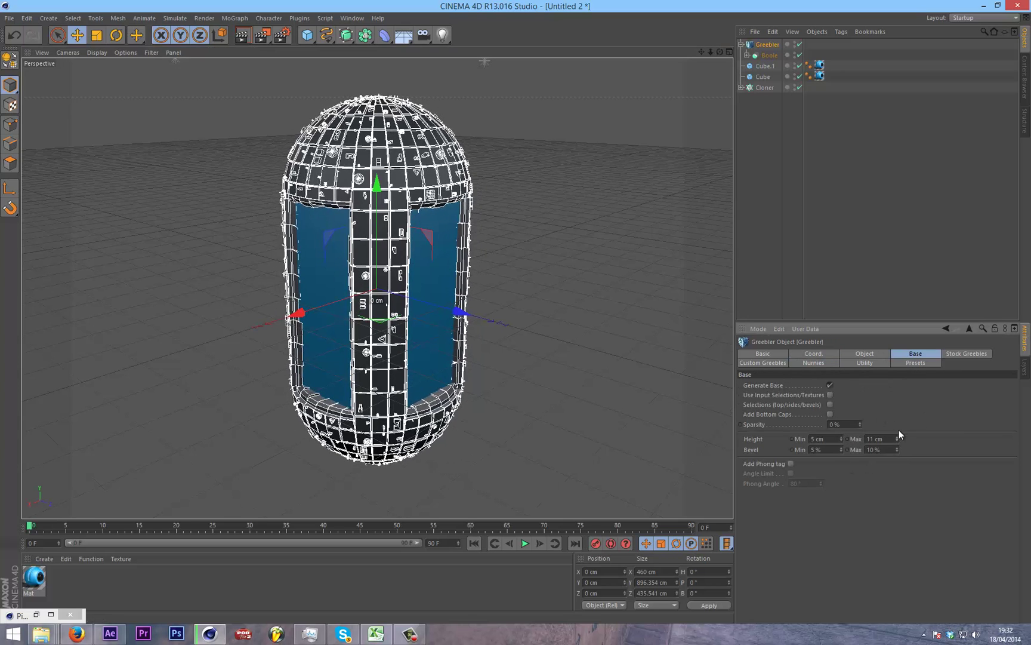
left_click_drag(897, 438, 840, 443)
left_click(799, 231)
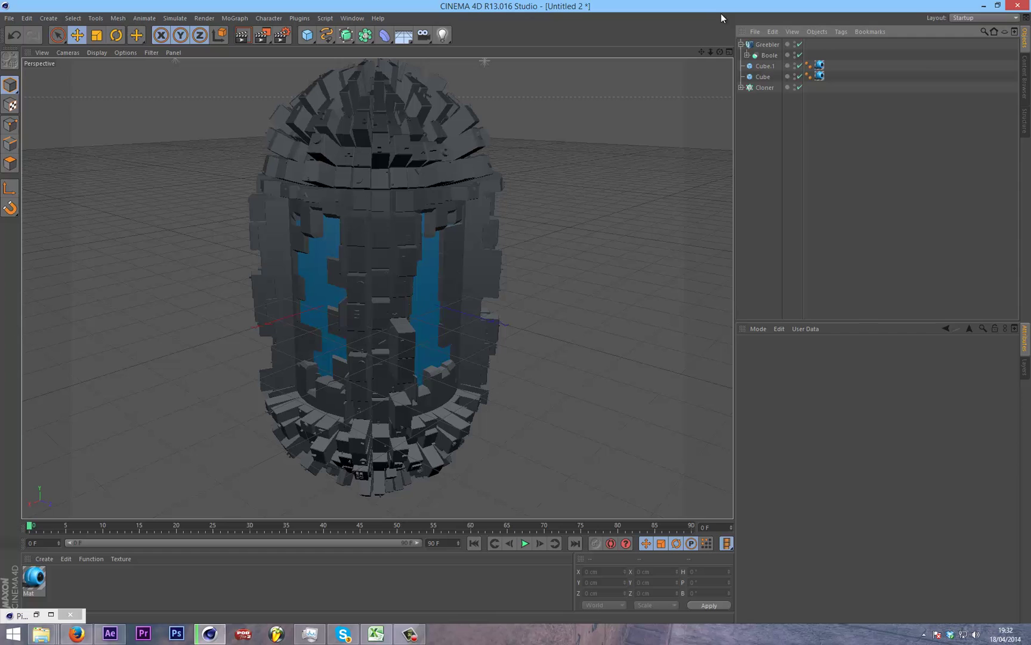
mouse_move(720, 53)
left_mouse_down()
mouse_move(657, 57)
mouse_move(720, 53)
left_mouse_up()
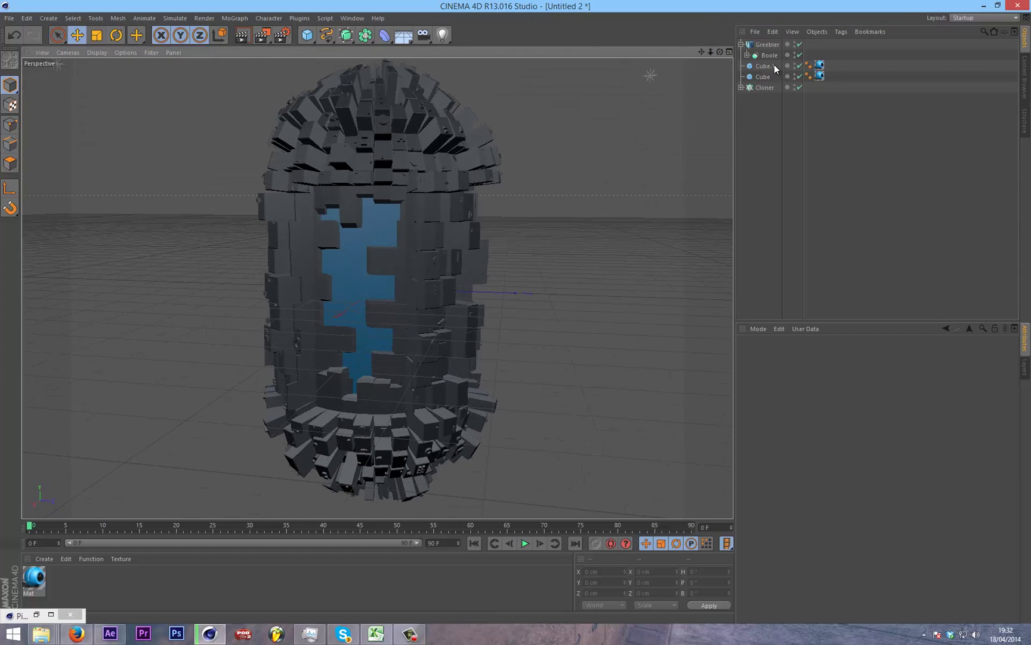
left_click(241, 35)
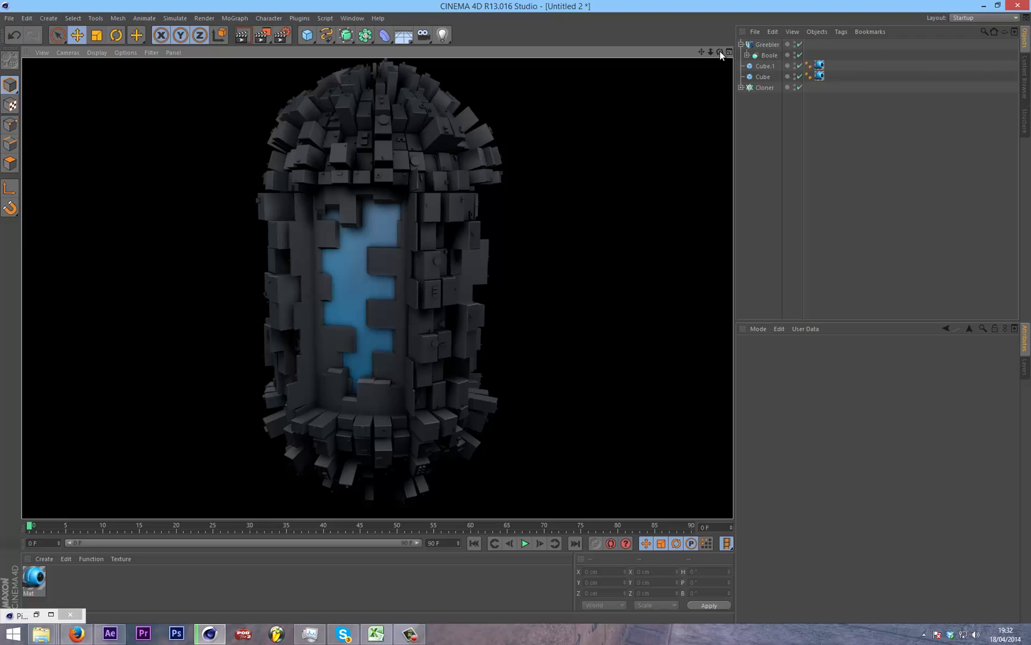
left_click_drag(720, 52, 516, 311)
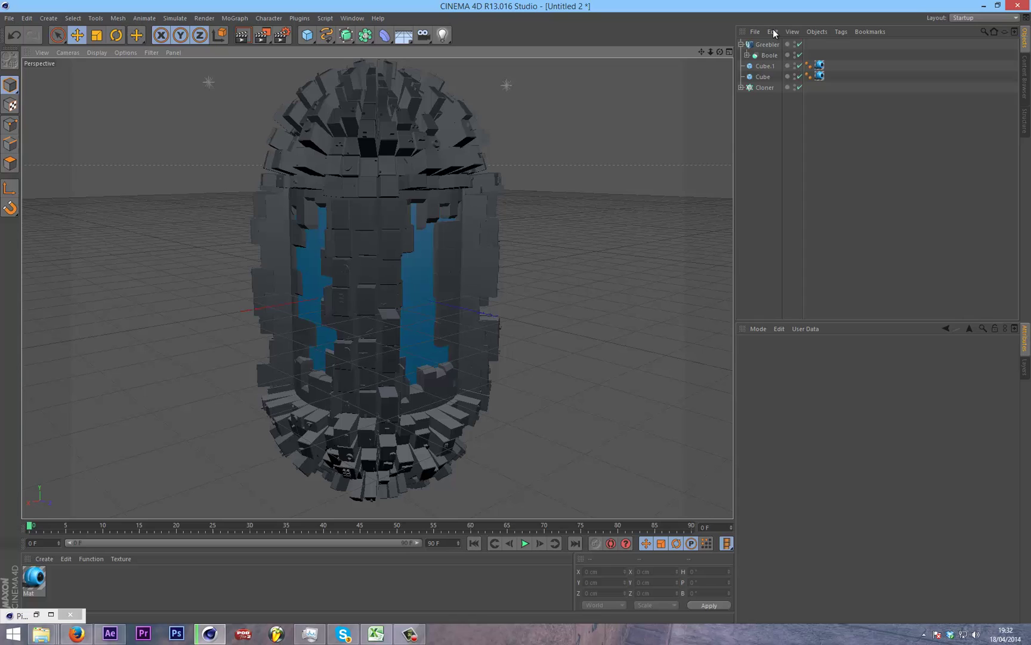
Step: Group the Greebler and both cubes into a Null with Alt+G
left_click(769, 48)
left_click(741, 45)
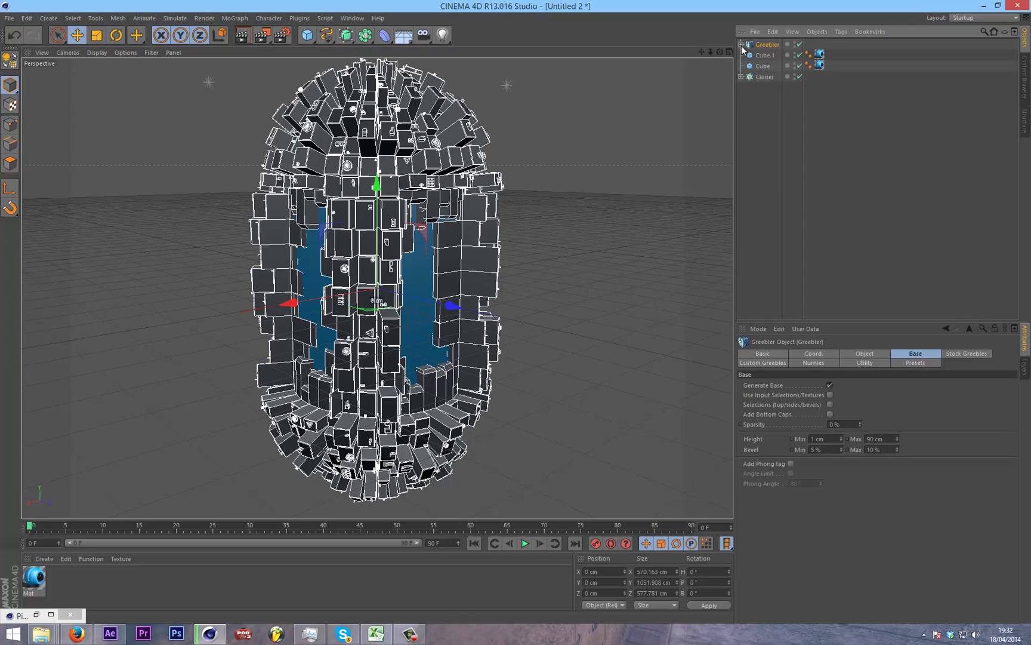
left_click(765, 67, "shift")
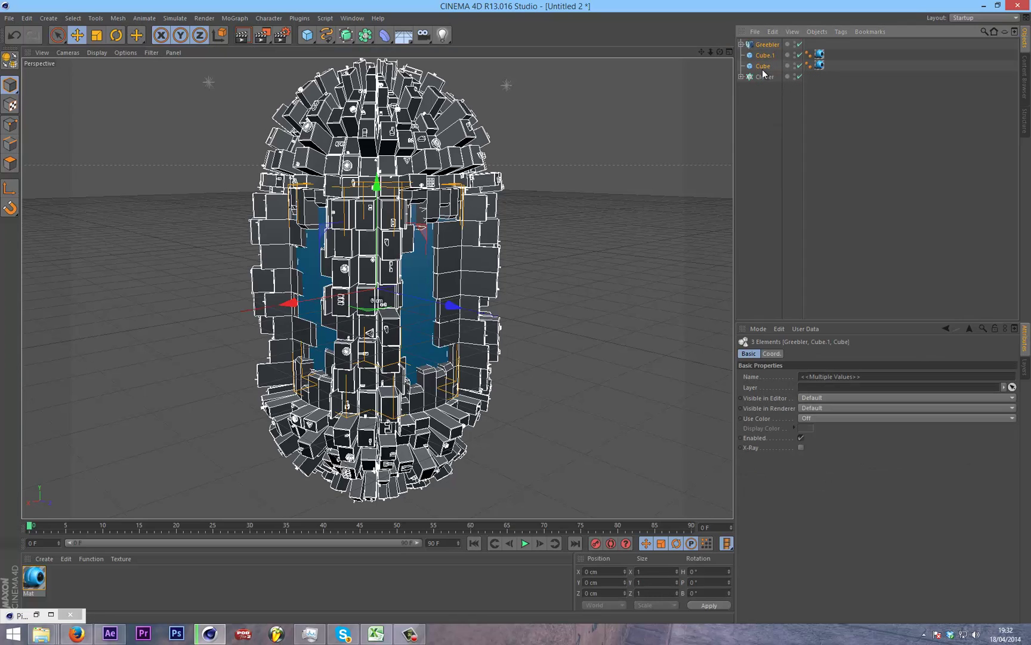
key("alt+g")
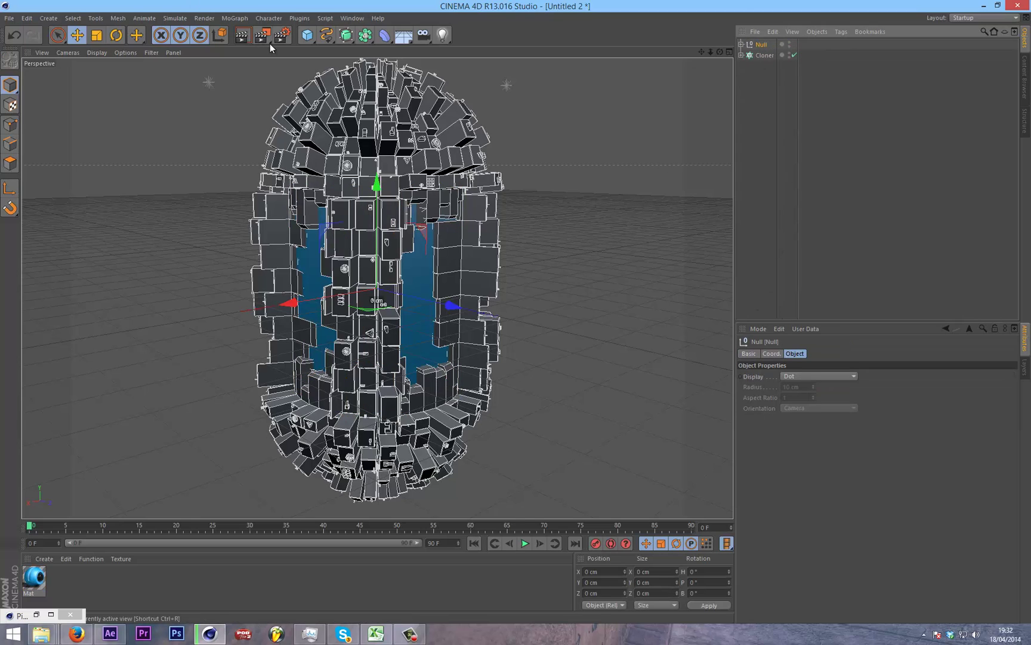
Step: Wrap the Null in a new MoGraph Cloner set to Radial mode
left_click(234, 18)
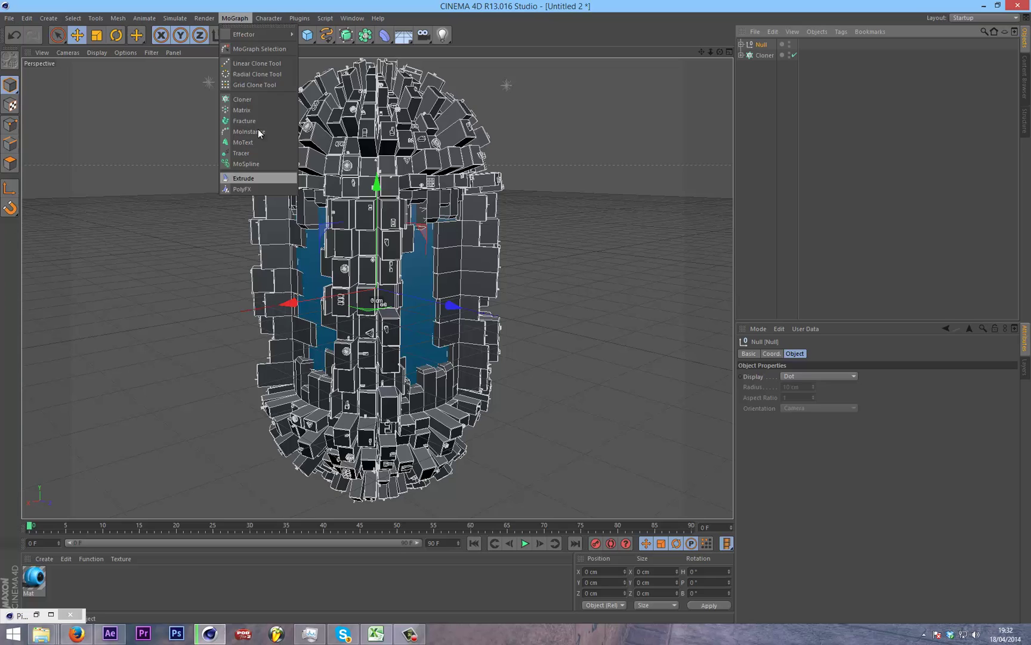
left_click(255, 99, "alt")
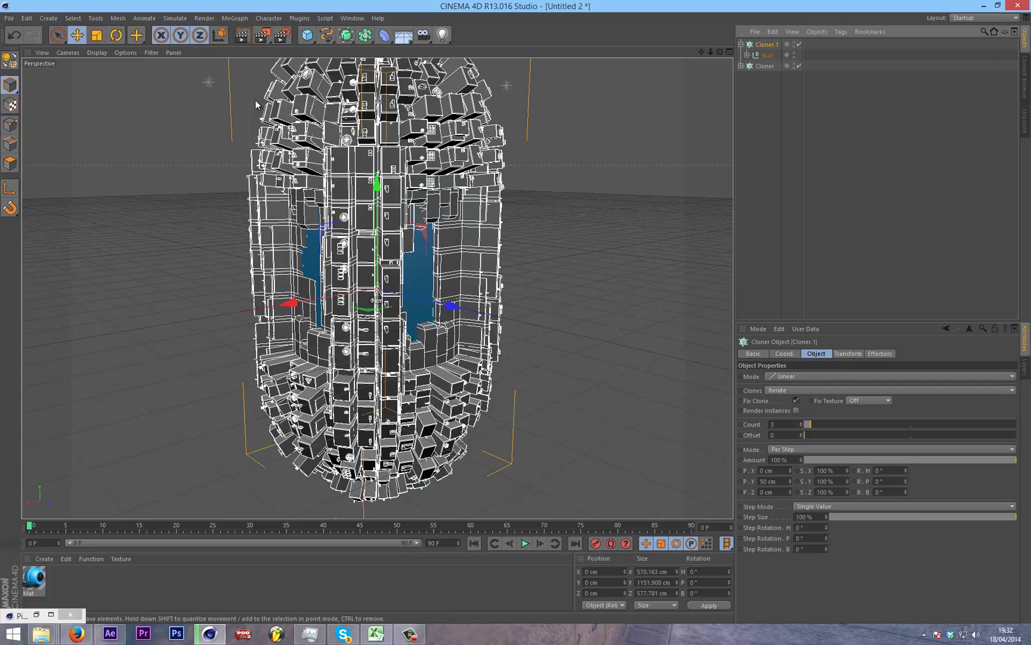
left_click(824, 375)
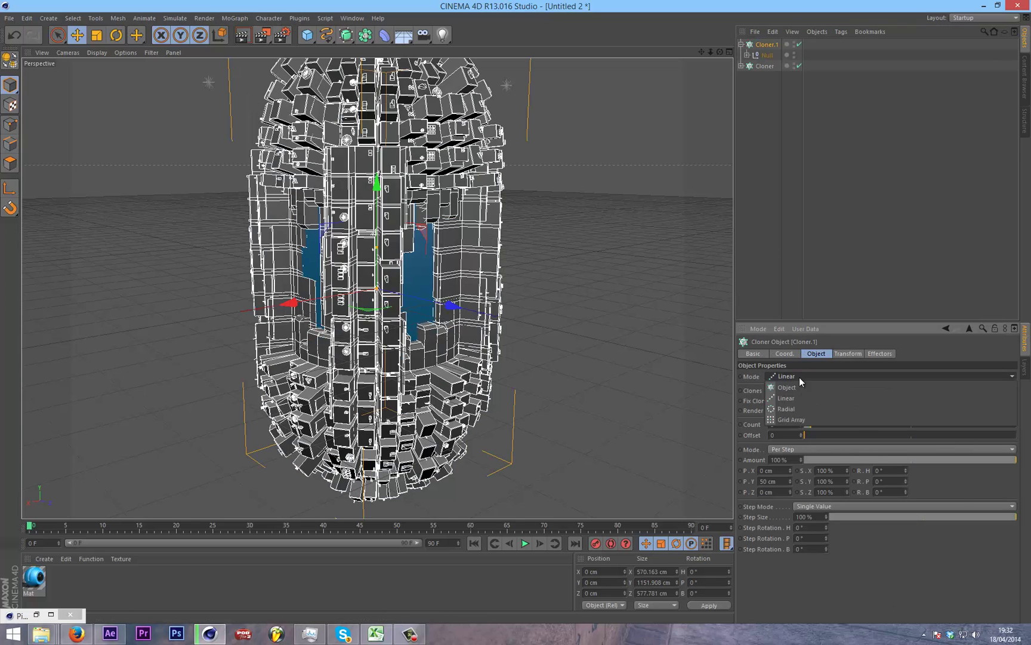
left_click(803, 409)
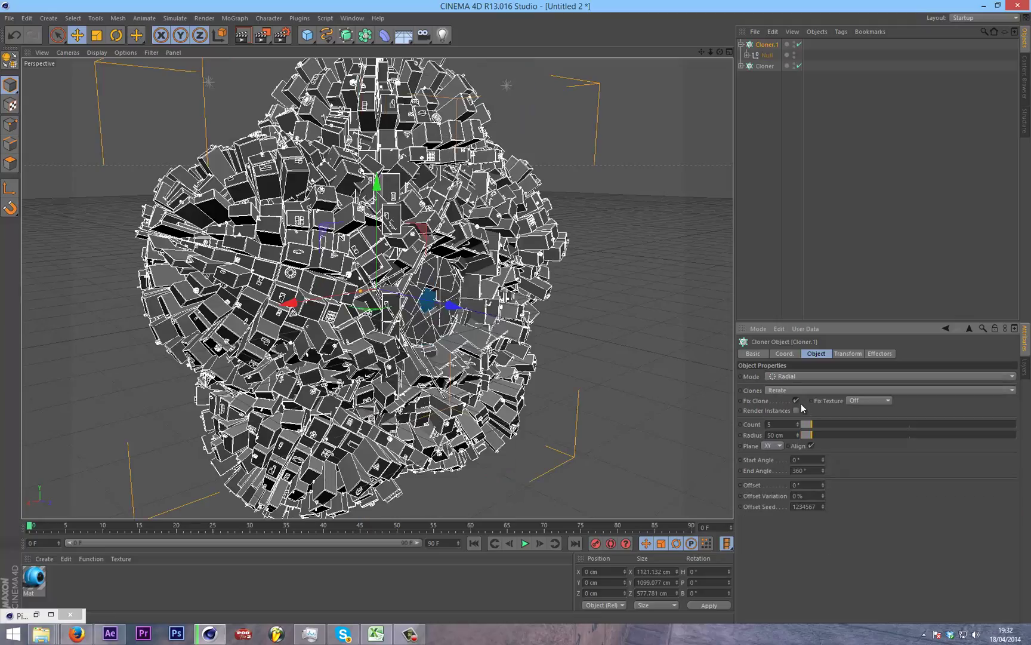
Step: Set the radial Cloner's radius to 450 cm and rotate each clone 90° heading, 22° bank
mouse_move(719, 52)
left_mouse_down()
mouse_move(686, 66)
mouse_move(710, 57)
left_mouse_up()
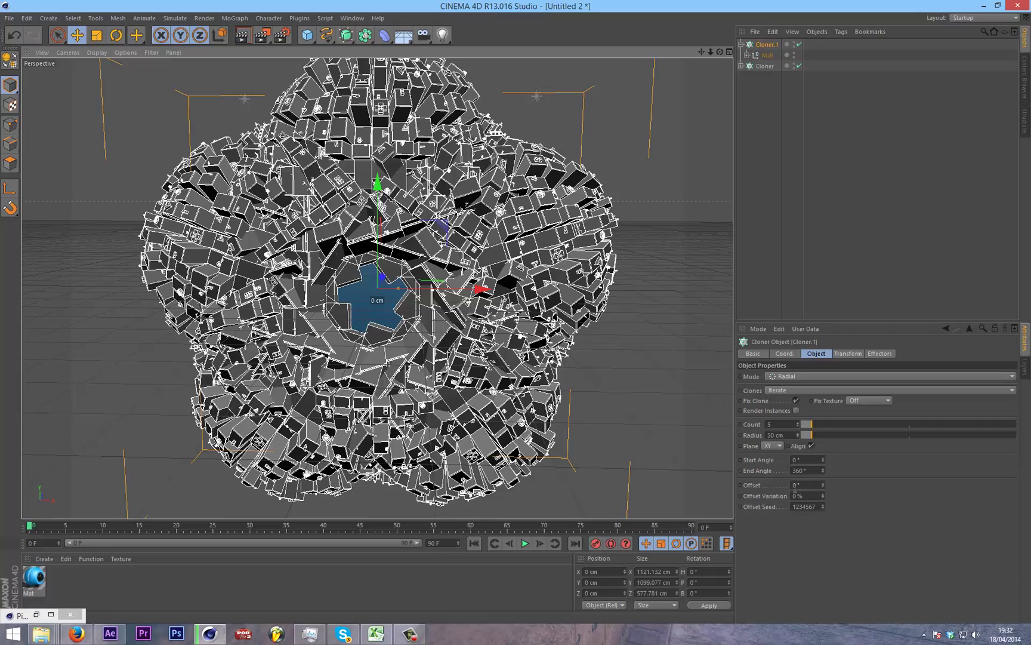
left_click_drag(816, 437, 896, 428)
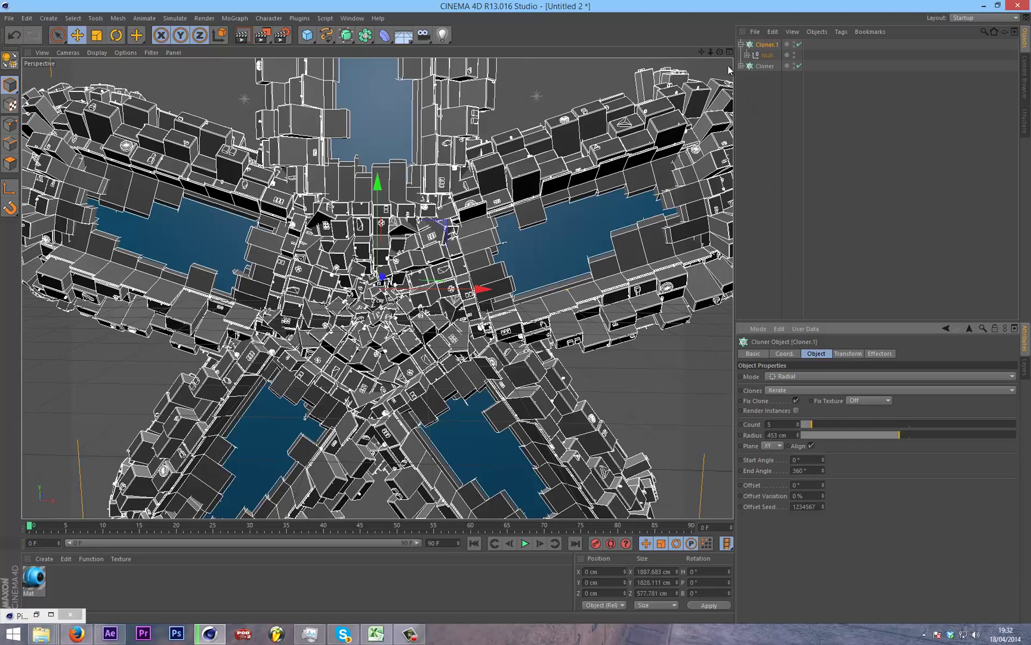
left_click_drag(719, 52, 900, 429)
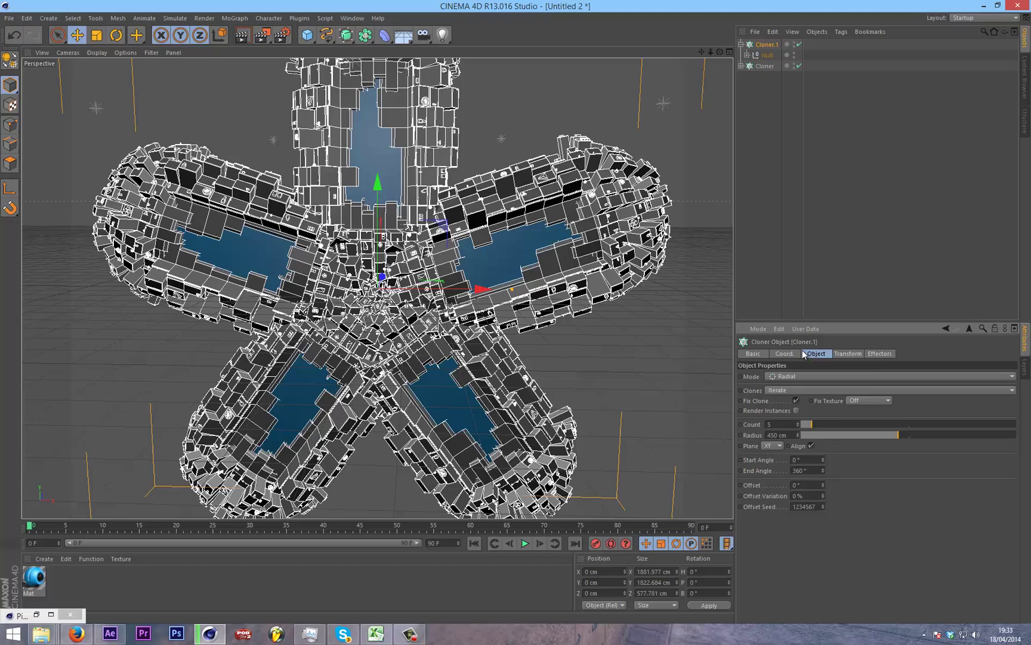
left_click(848, 353)
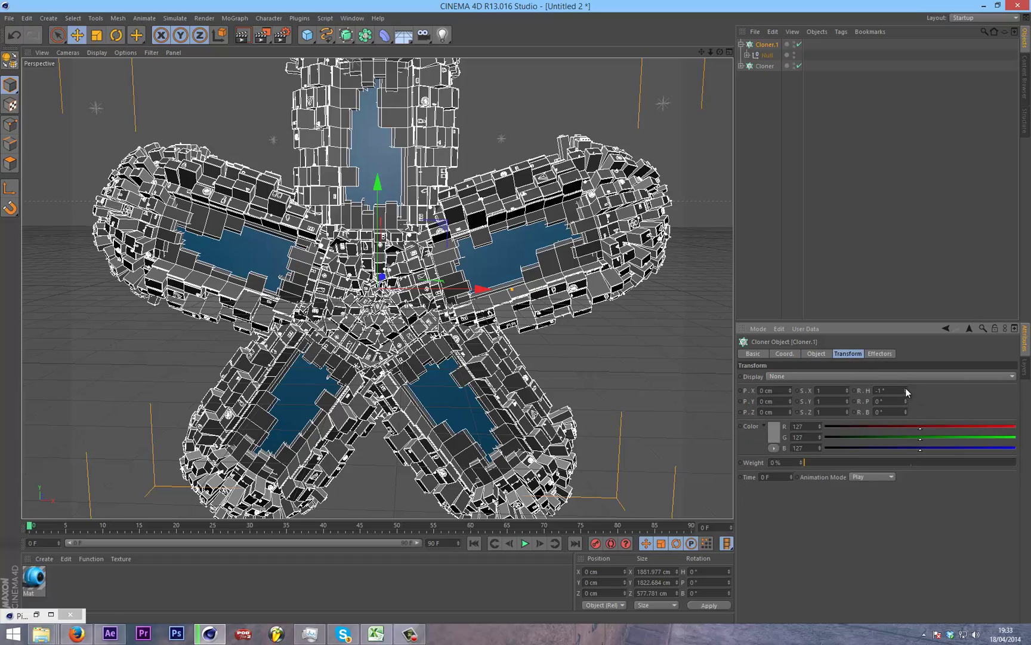
mouse_move(905, 387)
left_mouse_down()
mouse_move(909, 372)
mouse_move(894, 456)
mouse_move(907, 386)
mouse_move(910, 398)
mouse_move(918, 265)
mouse_move(907, 413)
mouse_move(926, 329)
mouse_move(907, 406)
left_mouse_up()
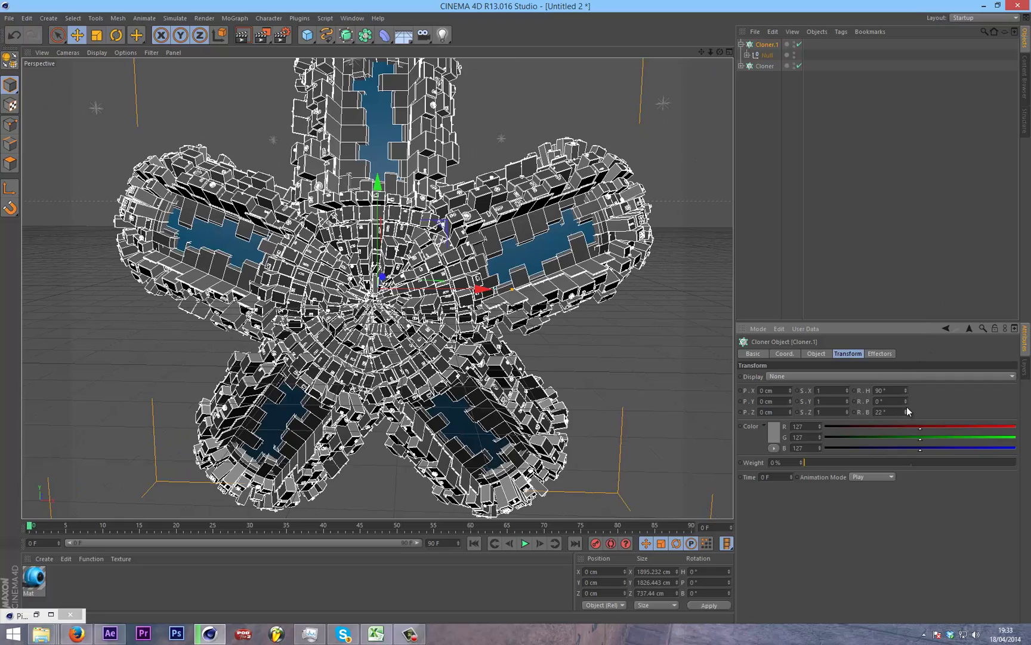
mouse_move(719, 52)
left_mouse_down()
mouse_move(516, 310)
mouse_move(730, 43)
left_mouse_up()
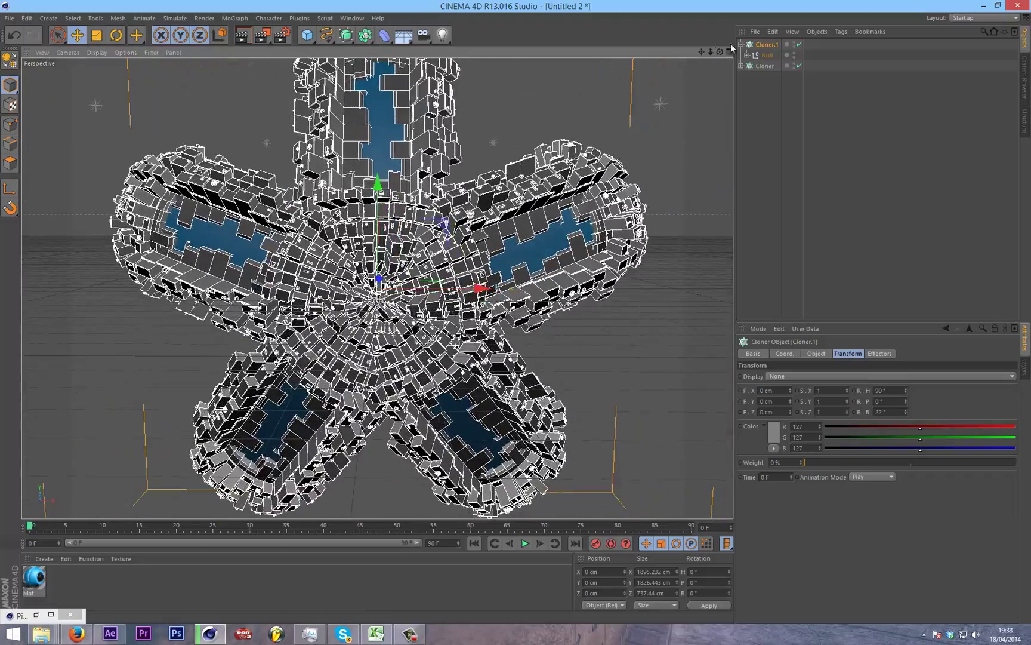
Step: Reduce the clone count to 7 and frame the whole overlapping ring
left_click(816, 354)
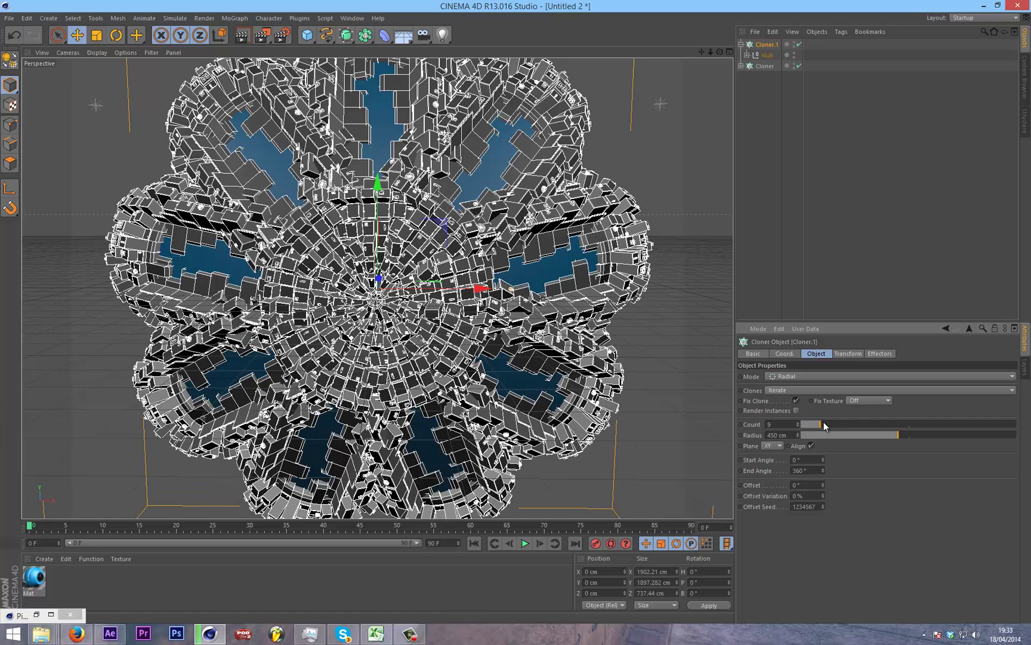
left_click_drag(820, 422, 819, 423)
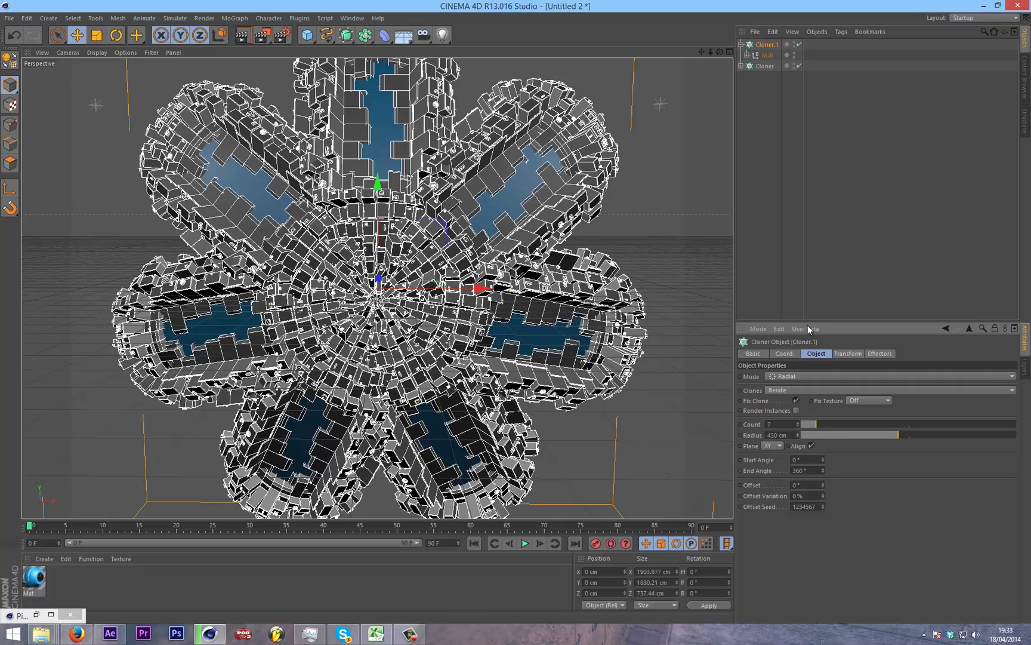
left_click(780, 217)
left_click_drag(710, 52, 516, 312)
Step: Preview-render the seven-armed ring, then switch off Cloner.1 so the viewport is empty
left_click(245, 47)
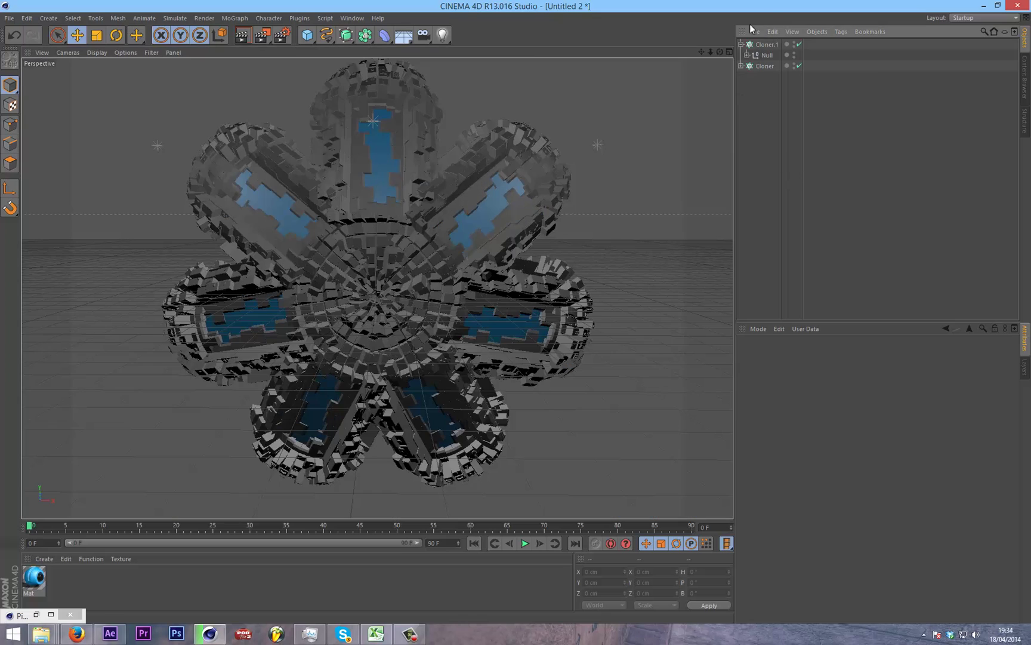
left_click(766, 44)
left_click(741, 45)
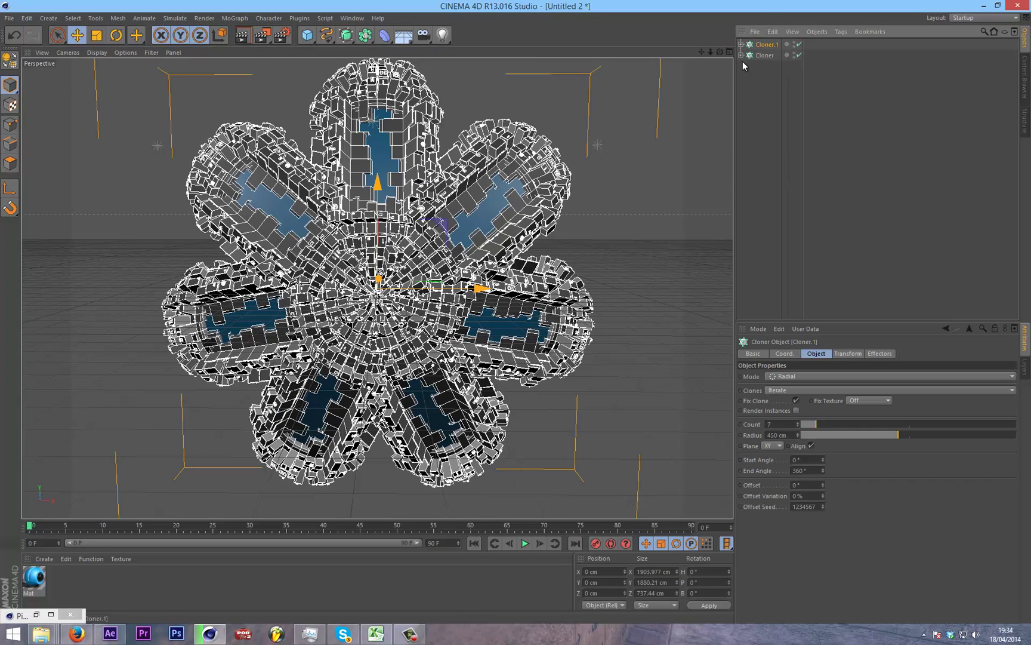
left_click(796, 44)
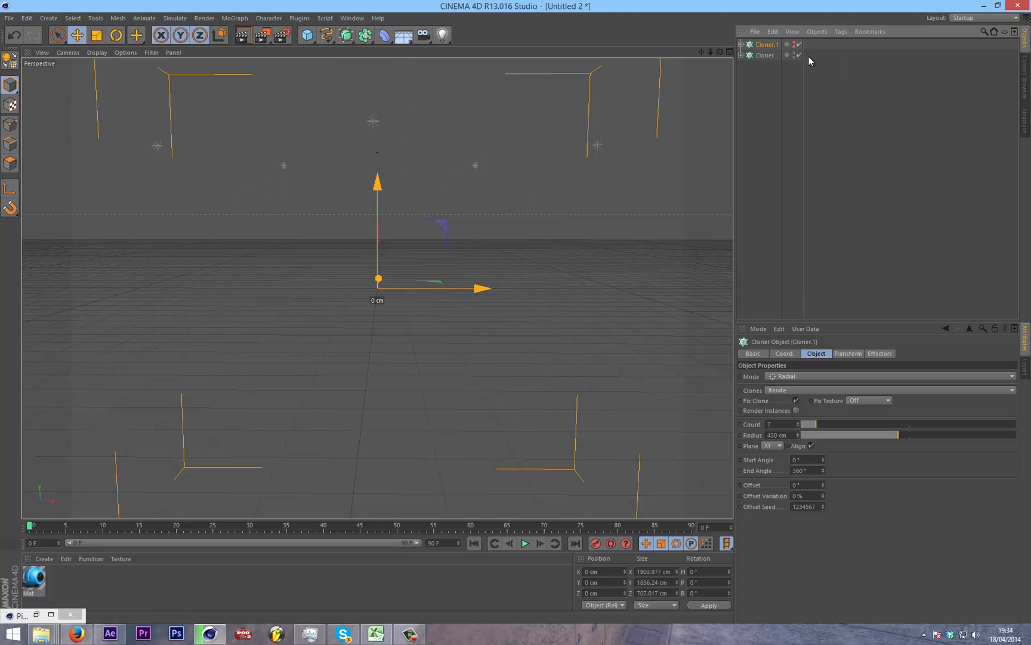
left_click(801, 255)
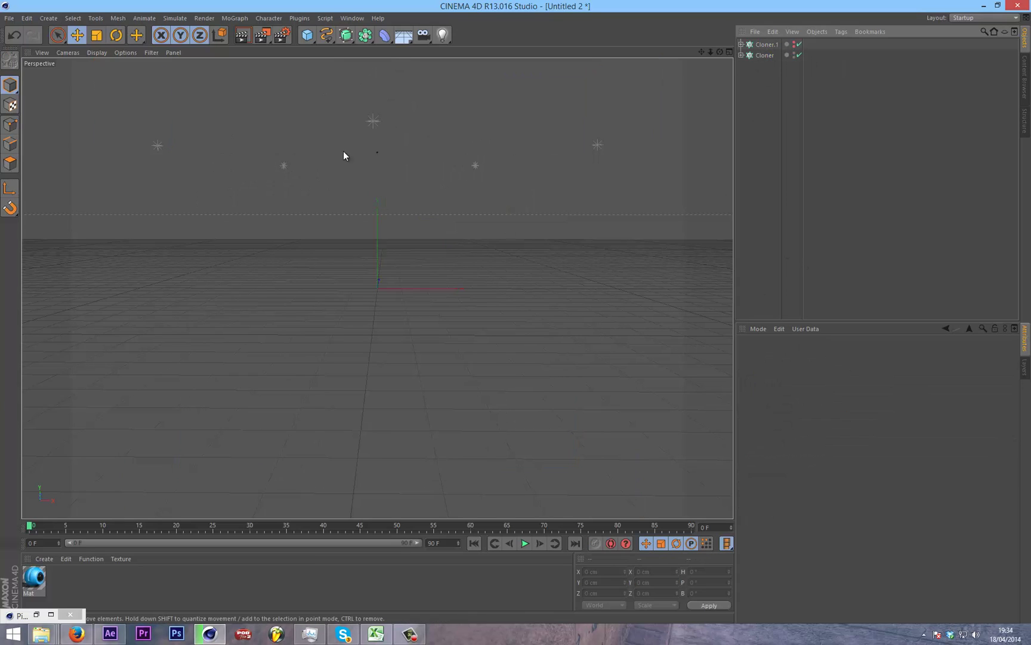
left_click(307, 35)
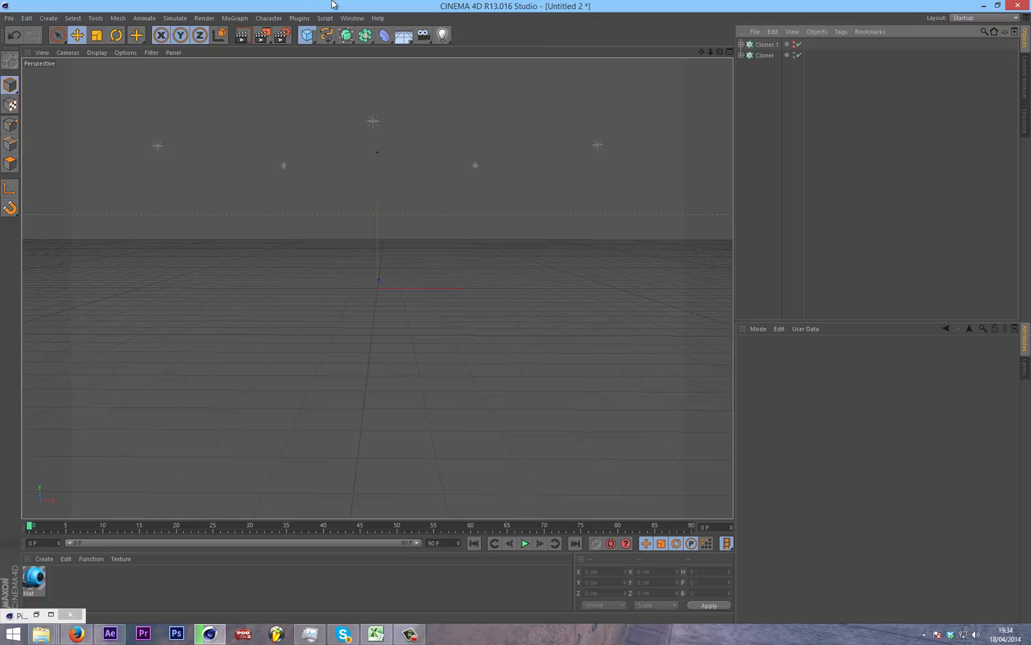
left_click(76, 634)
left_click(322, 392)
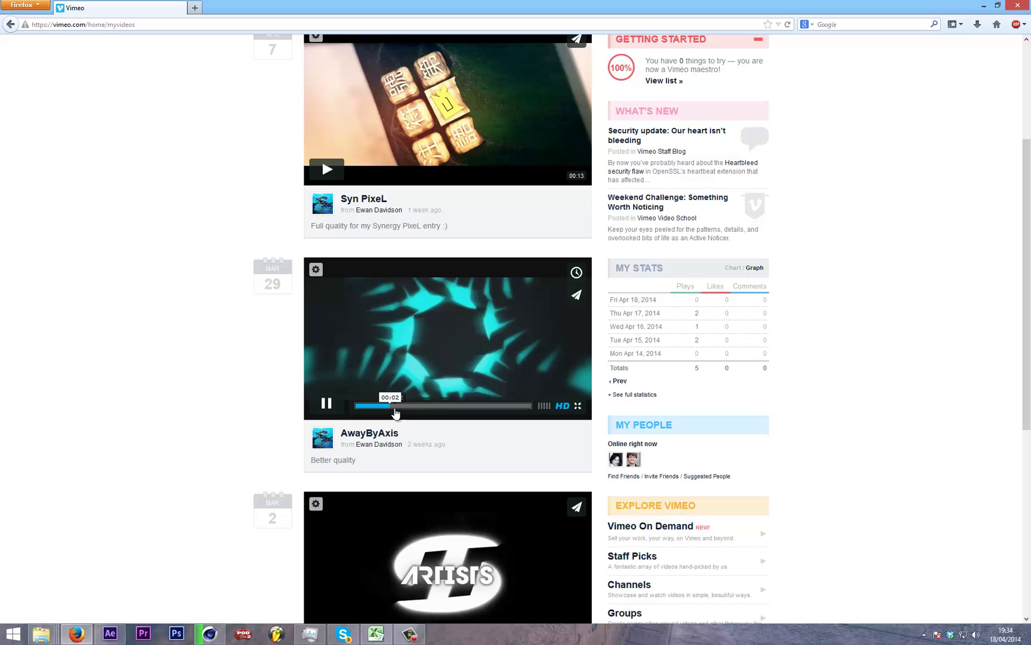
left_click(425, 342)
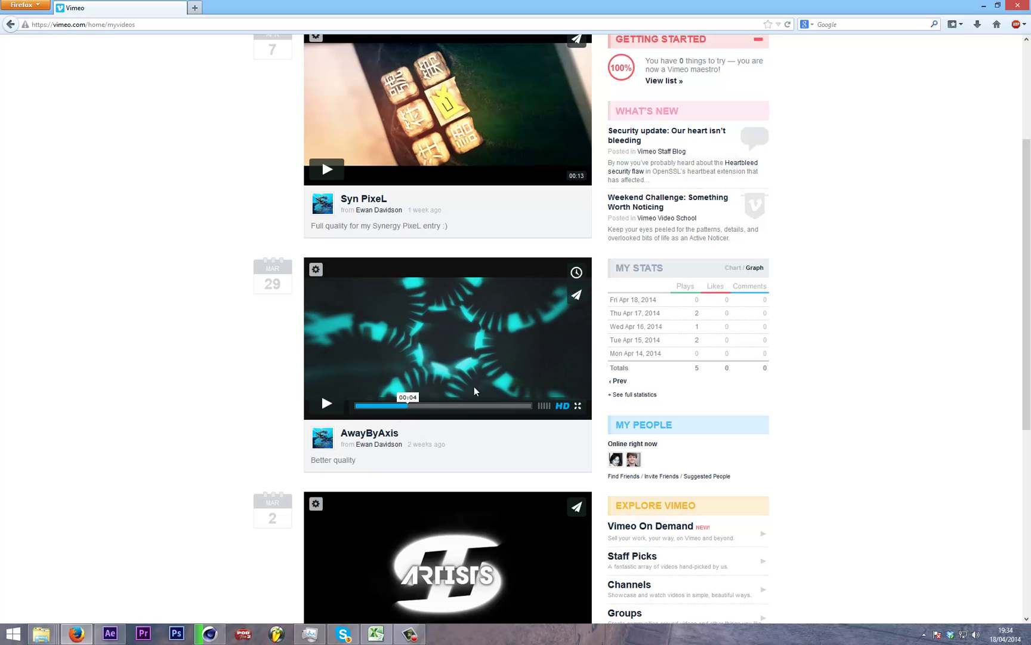
left_click(210, 634)
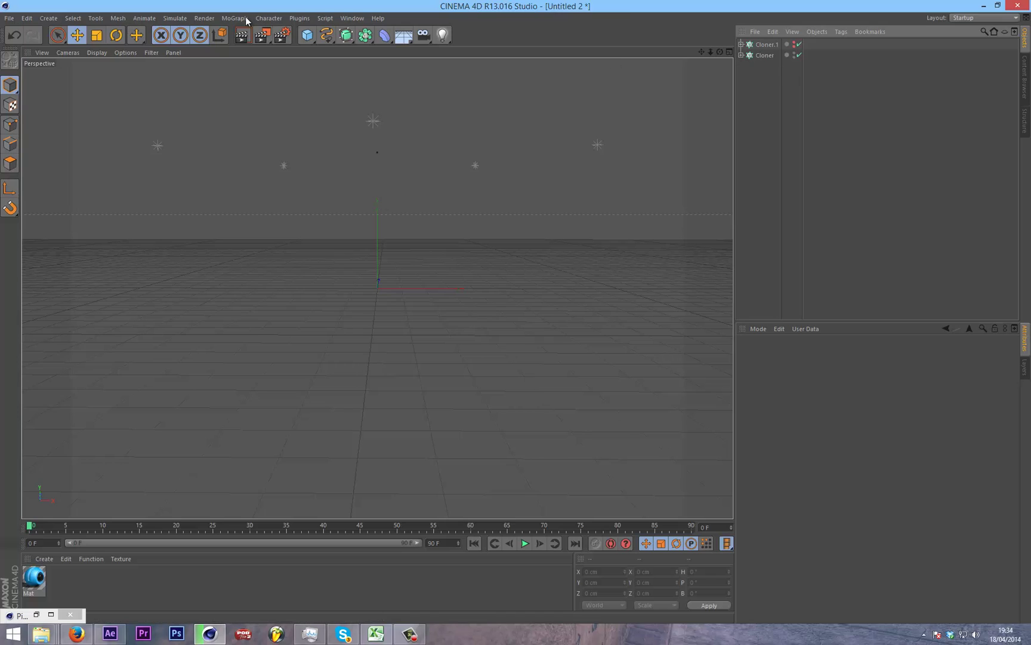
Step: Add a Tube primitive to the scene and zoom in on it
left_click(307, 36)
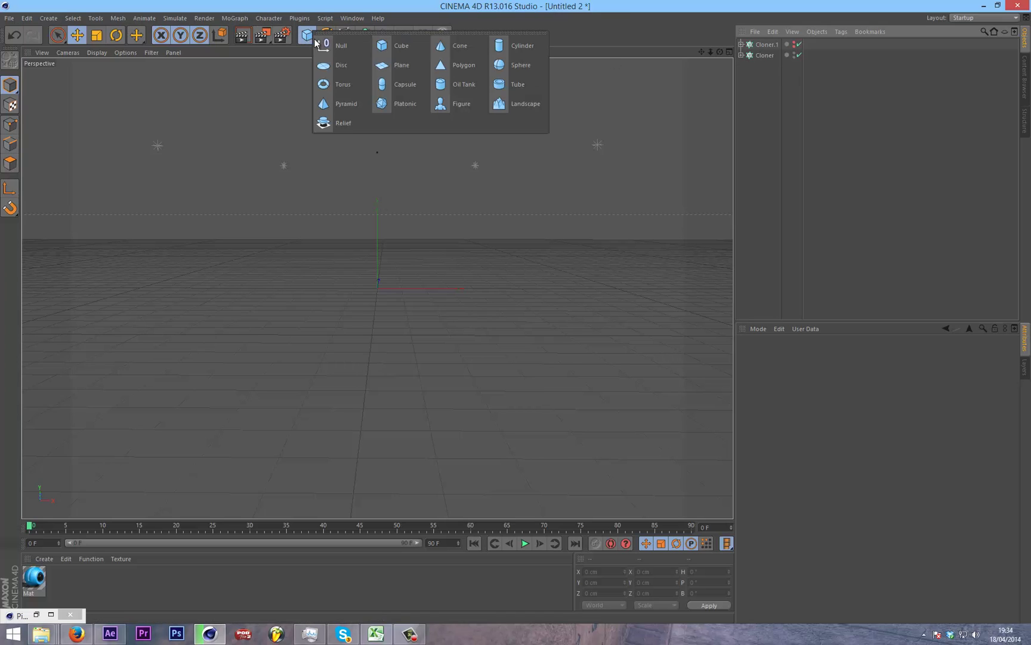
left_click(521, 87)
left_click_drag(712, 53, 829, 379)
left_click(831, 375)
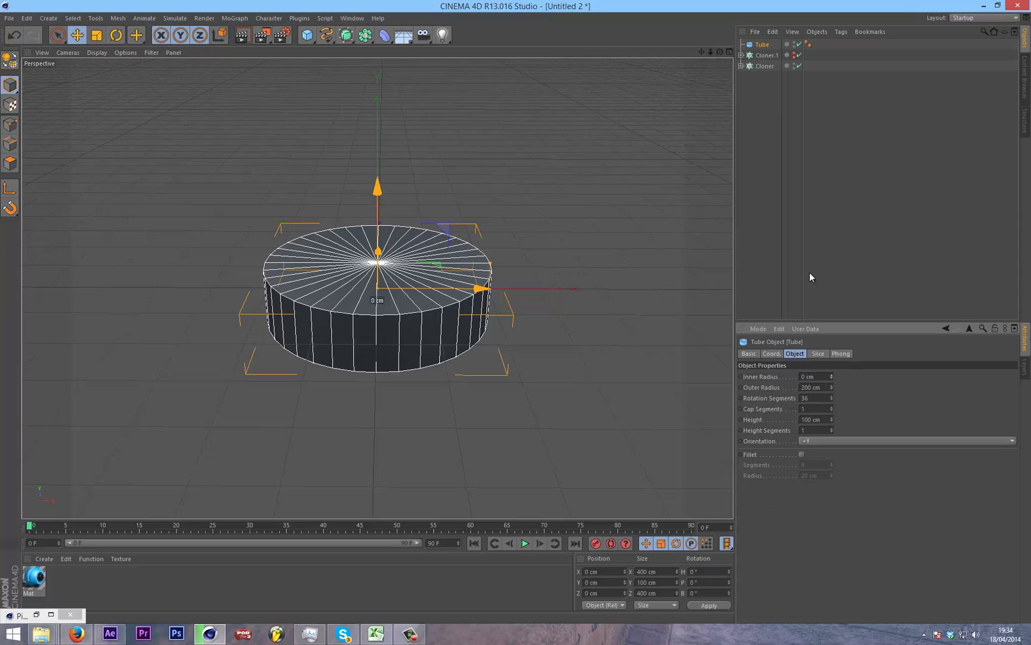
Step: Delete Cloner.1 and widen the Tube's outer radius to 298 cm
left_click(770, 55)
key("Delete")
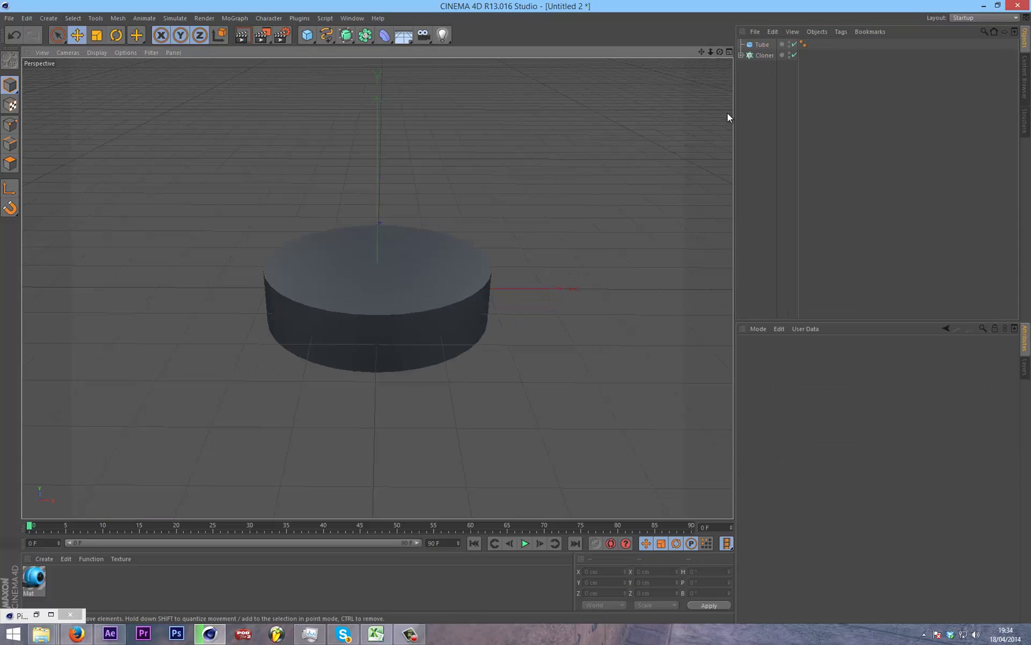
left_click(762, 45)
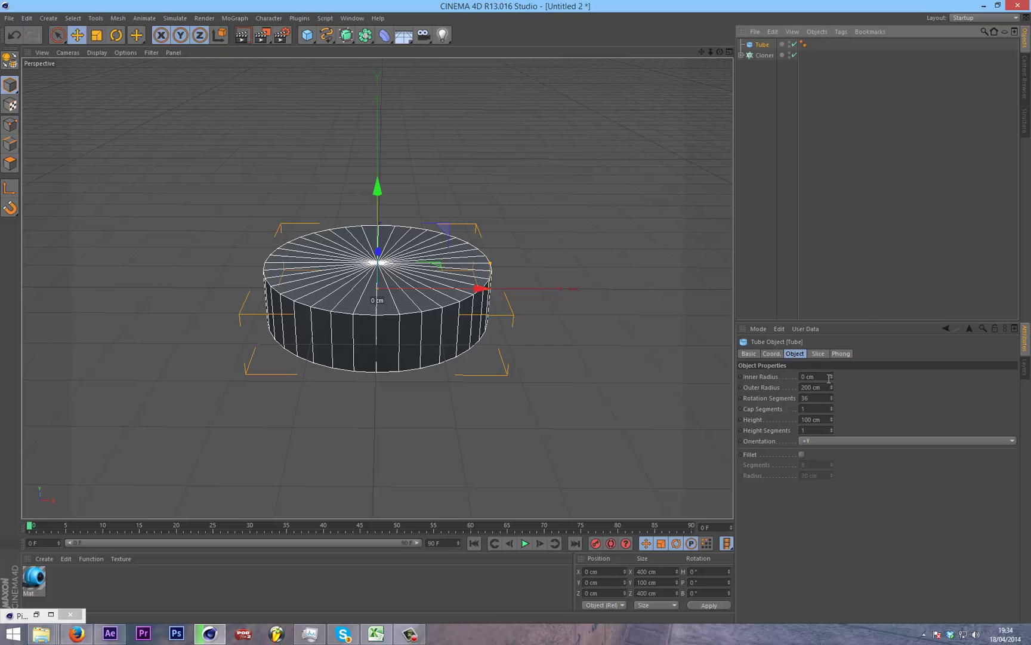
mouse_move(831, 387)
left_mouse_down()
mouse_move(833, 366)
mouse_move(832, 387)
left_mouse_up()
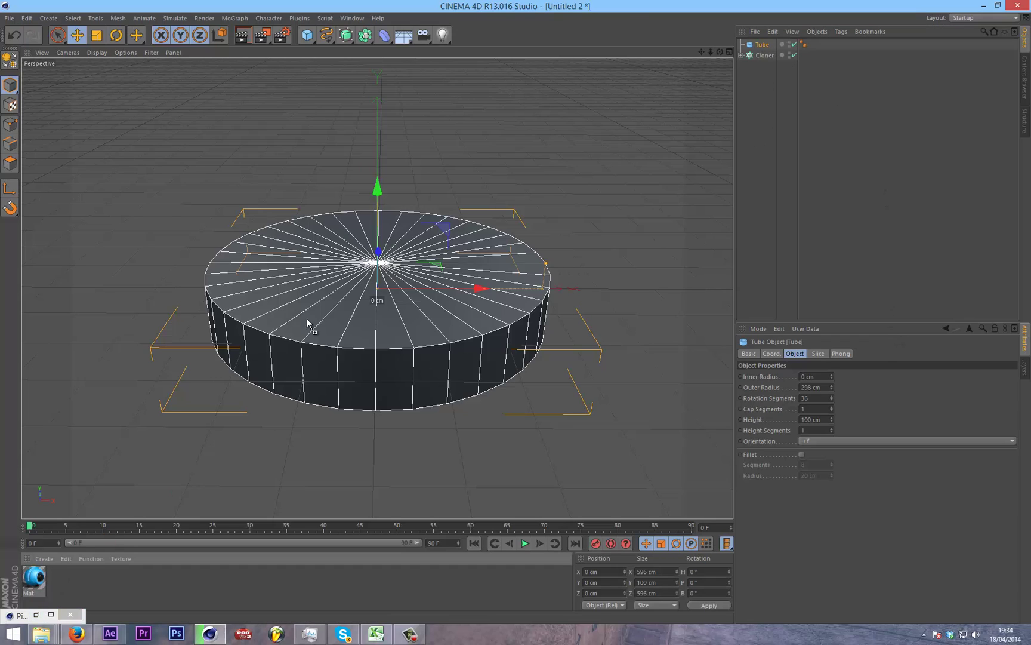
Step: Apply the Mat material to the Tube and set its Glow Outer Strength to 100%
left_click_drag(762, 45, 762, 45)
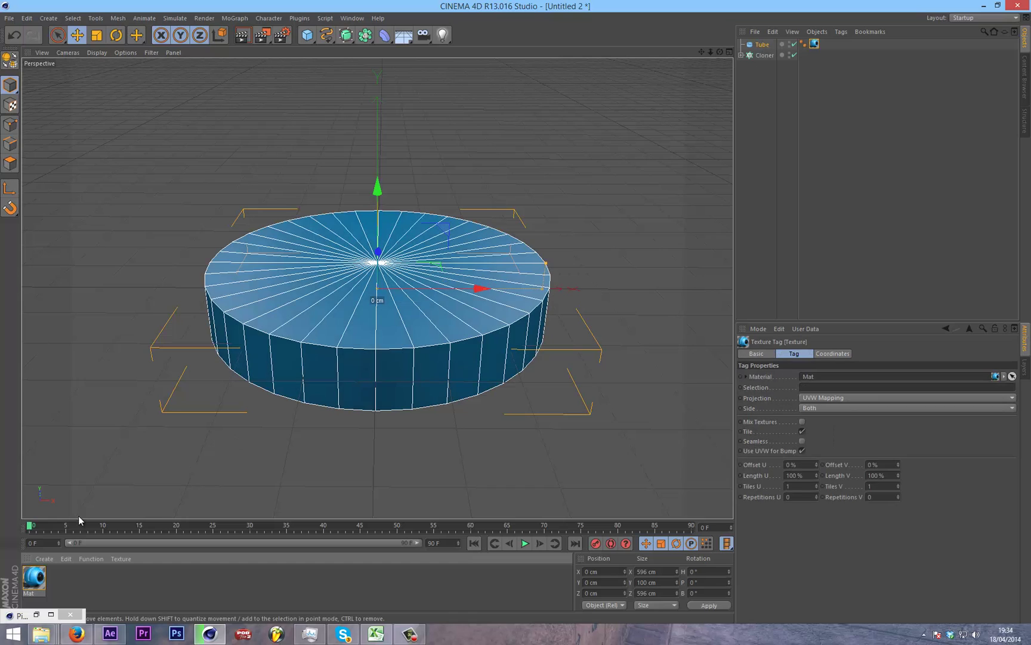
double_click(34, 578)
left_click(175, 302)
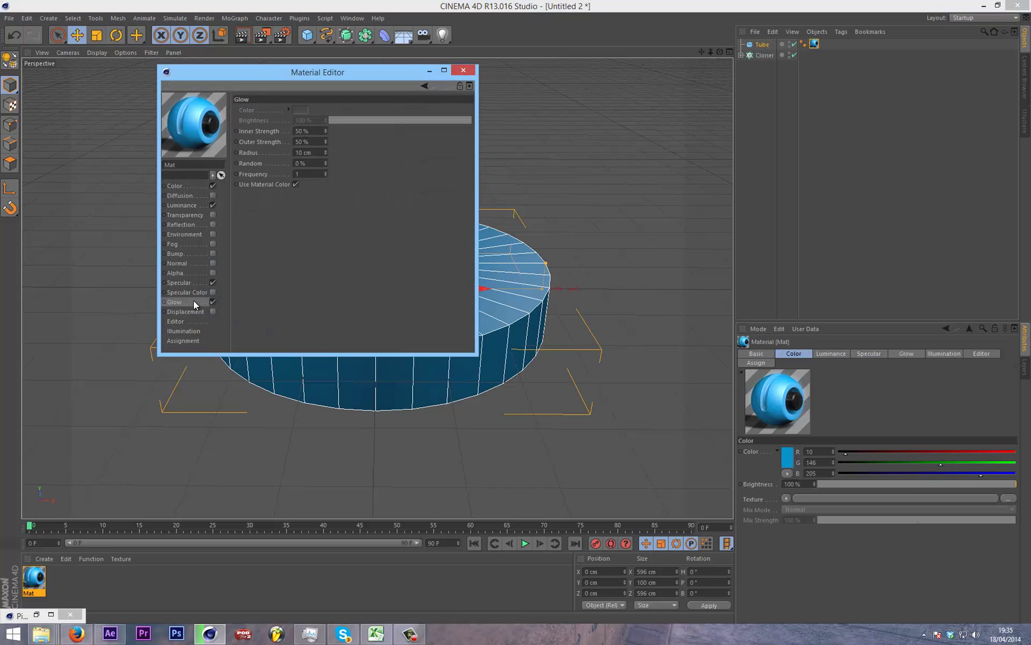
left_click(314, 133)
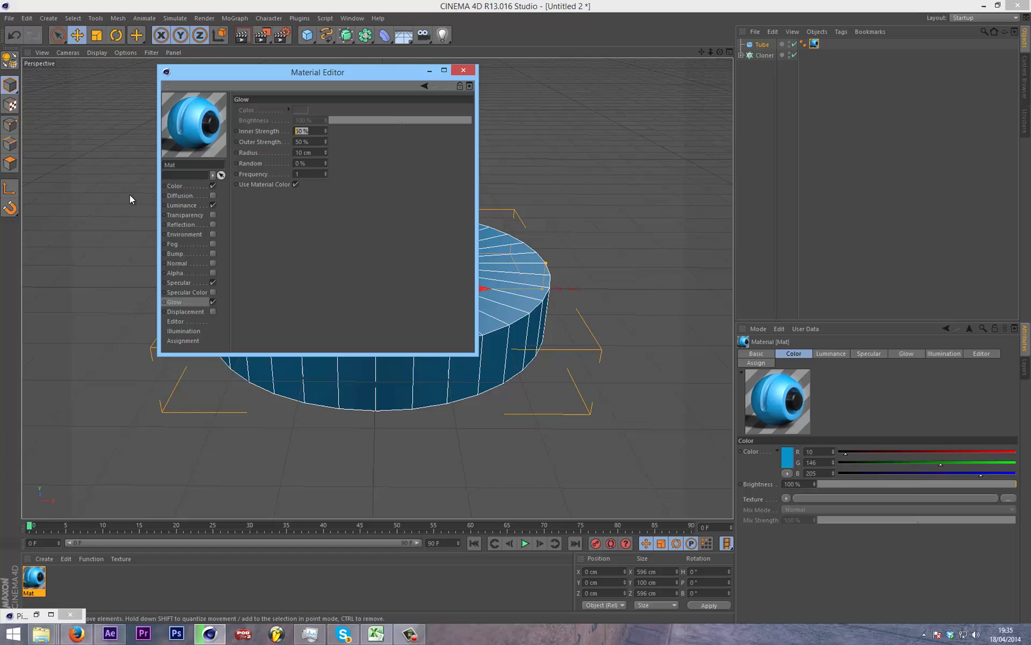
key("Tab")
type("100")
key("Return")
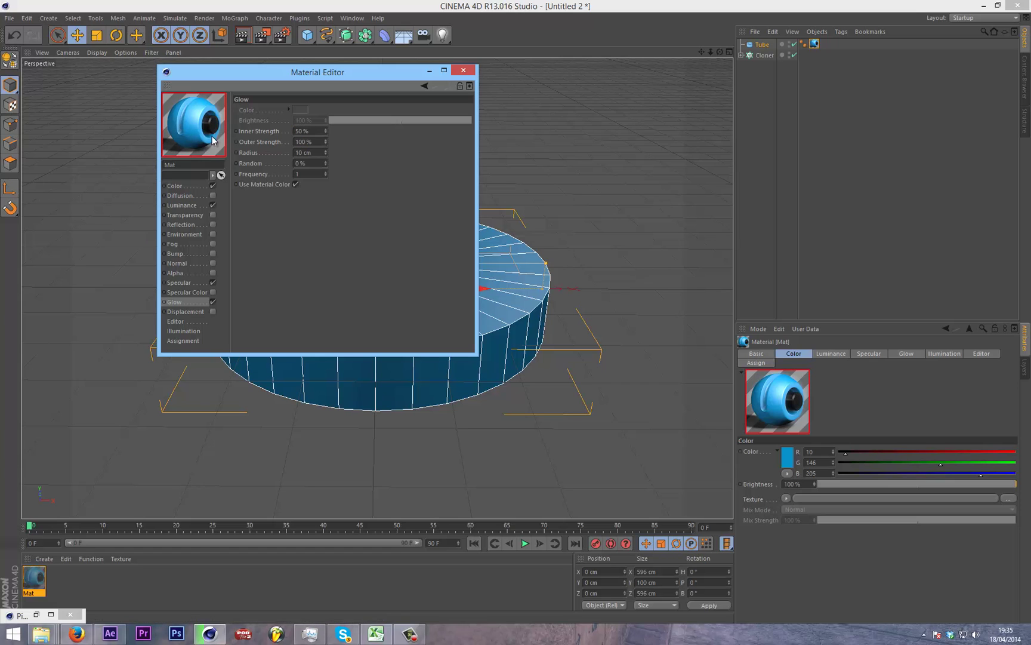
Step: Duplicate the Tube as Tube.1 and delete the copy's material tag
left_click(463, 70)
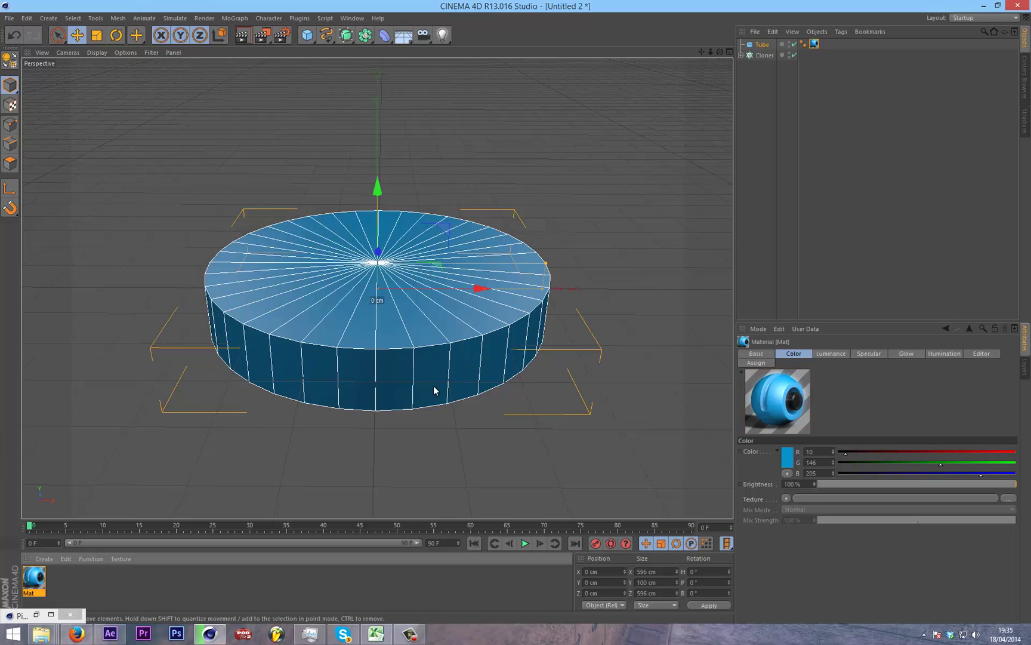
left_click(796, 155)
left_click(762, 44)
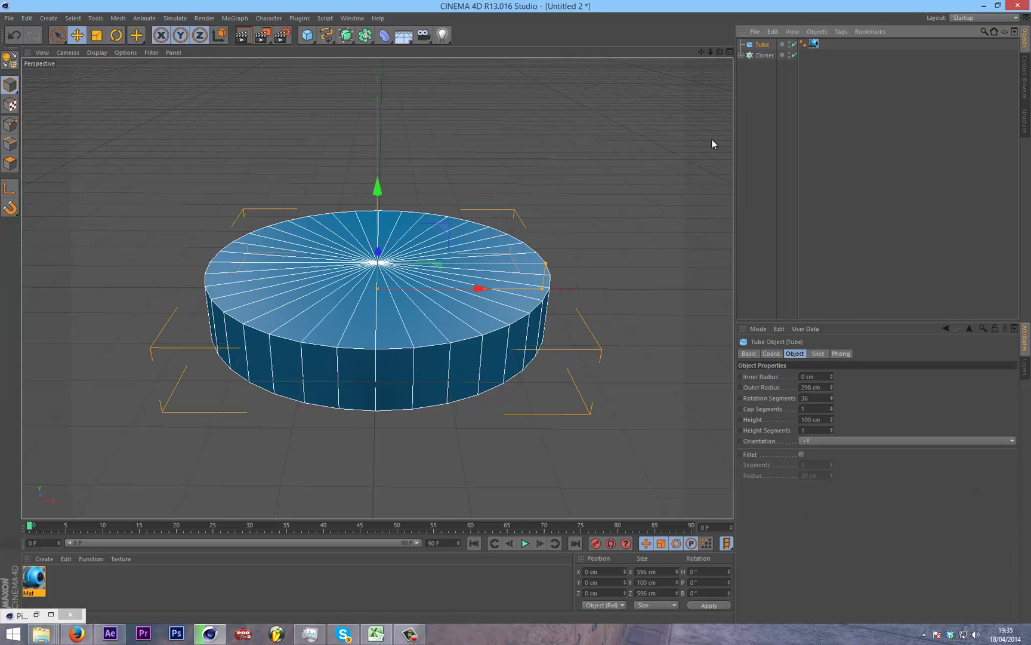
key("ctrl+c")
key("ctrl+v")
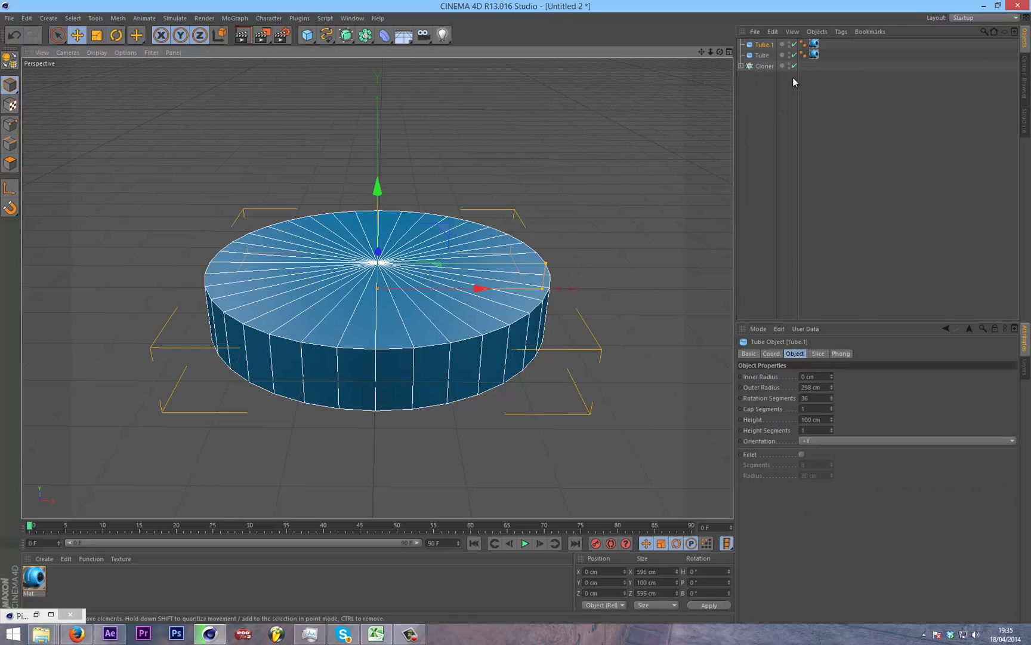
left_click(814, 45)
key("Delete")
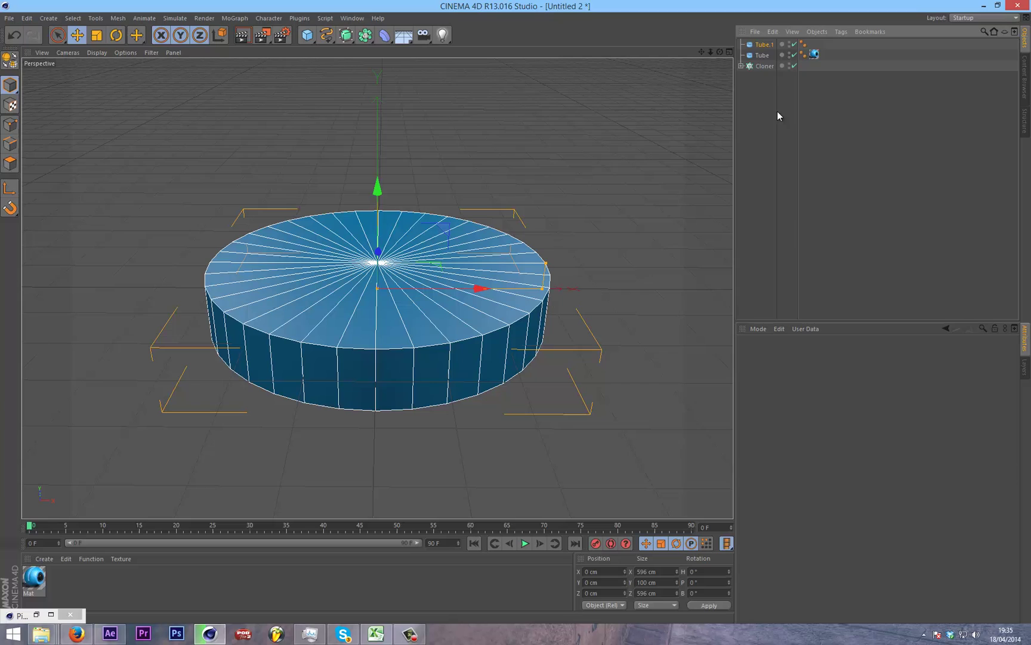
left_click(772, 44)
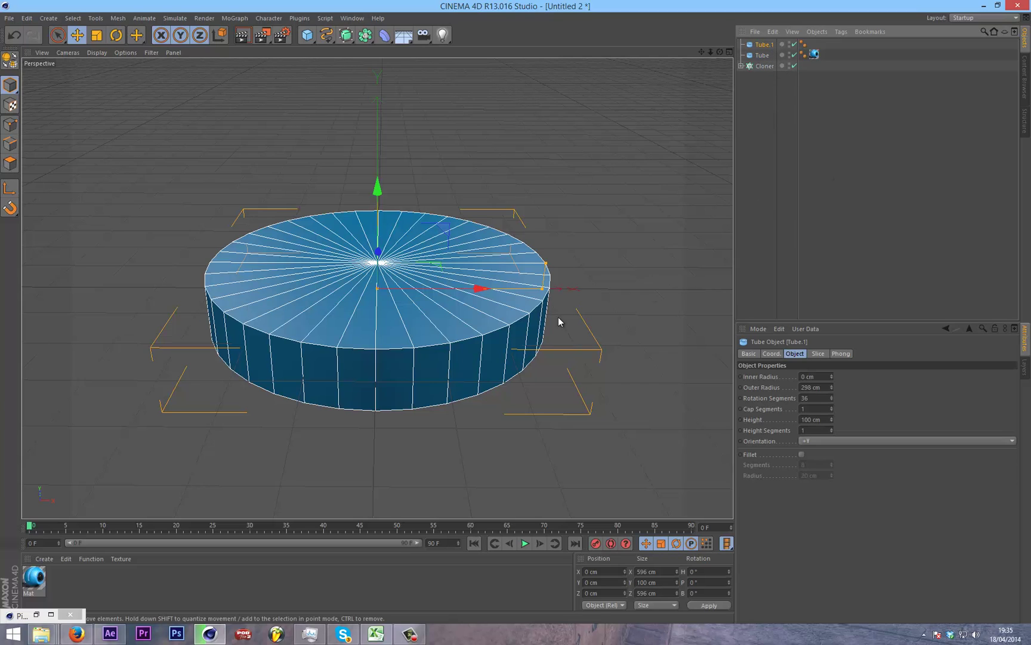
Step: Add a Greebler from Plugins and parent Tube.1 under it
left_click(300, 18)
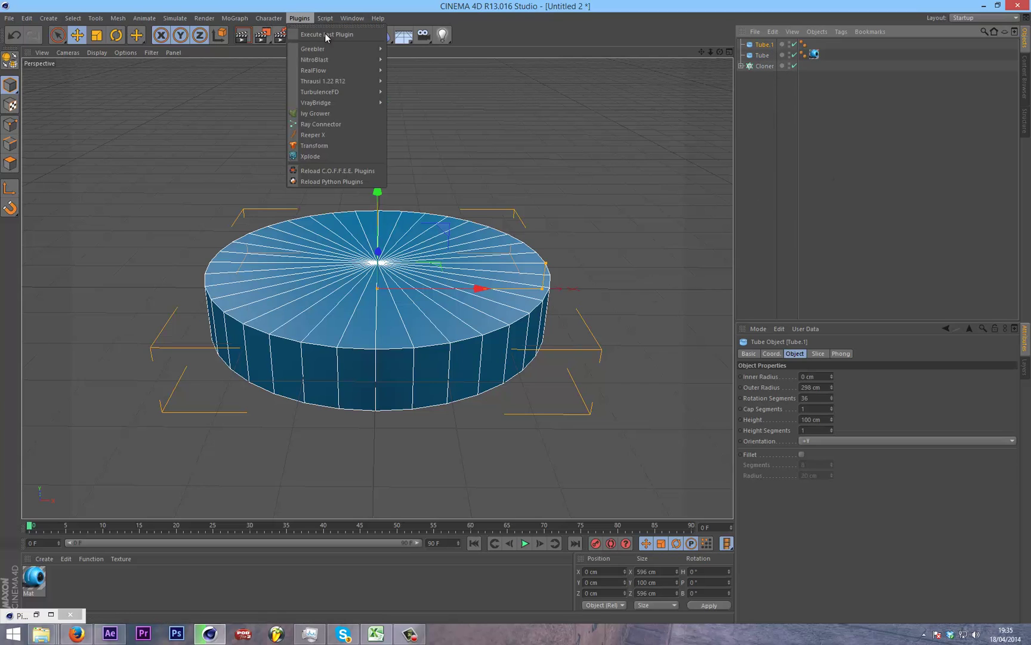
mouse_move(363, 49)
left_click(400, 52)
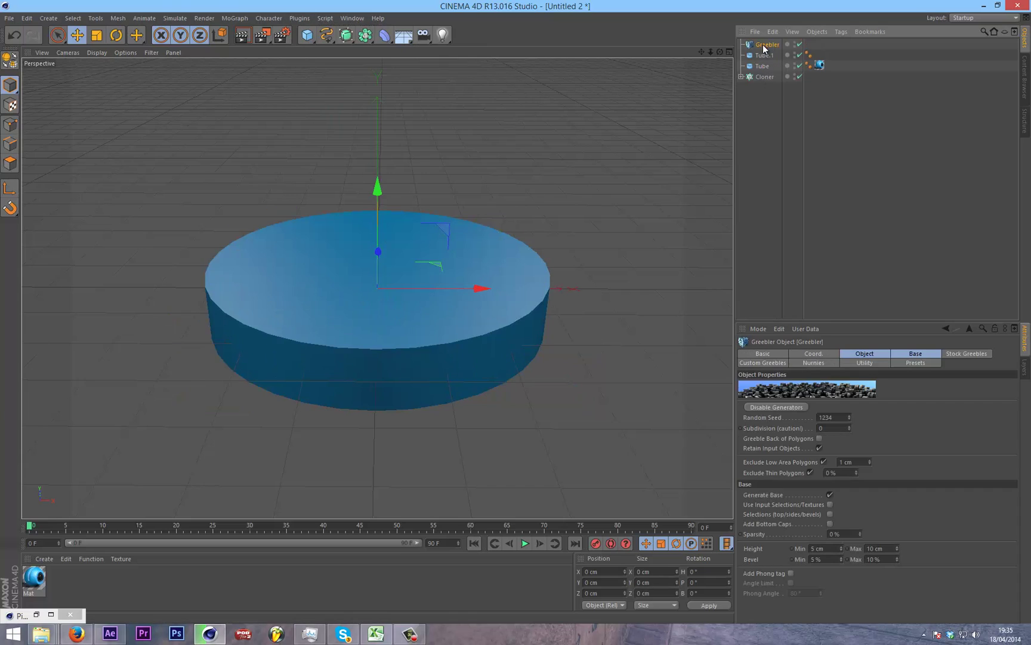
left_click_drag(768, 47, 769, 47)
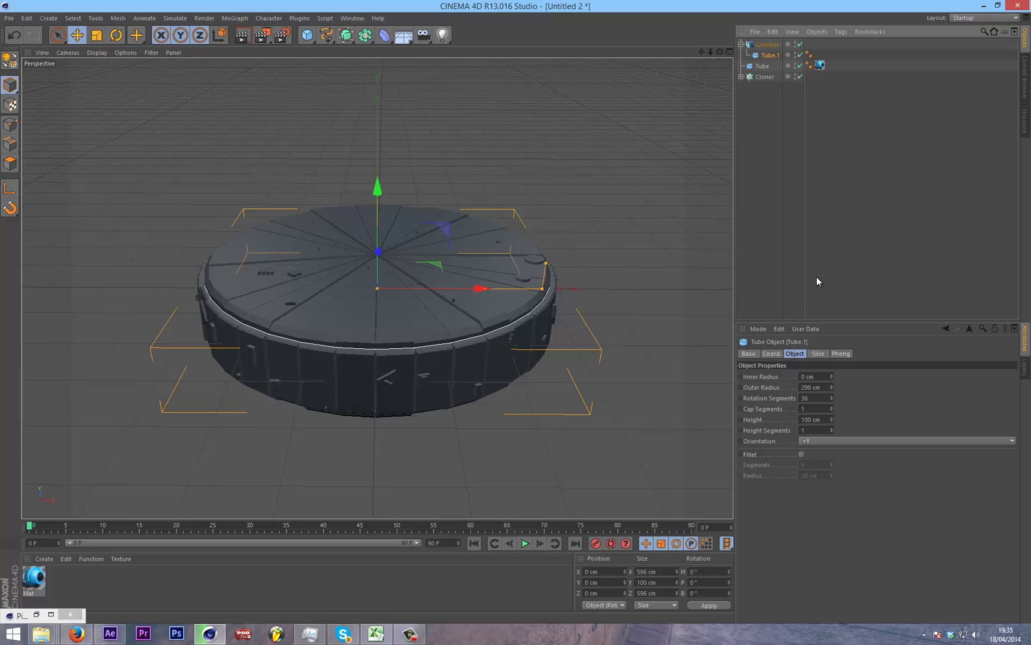
left_click(771, 354)
left_click(799, 353)
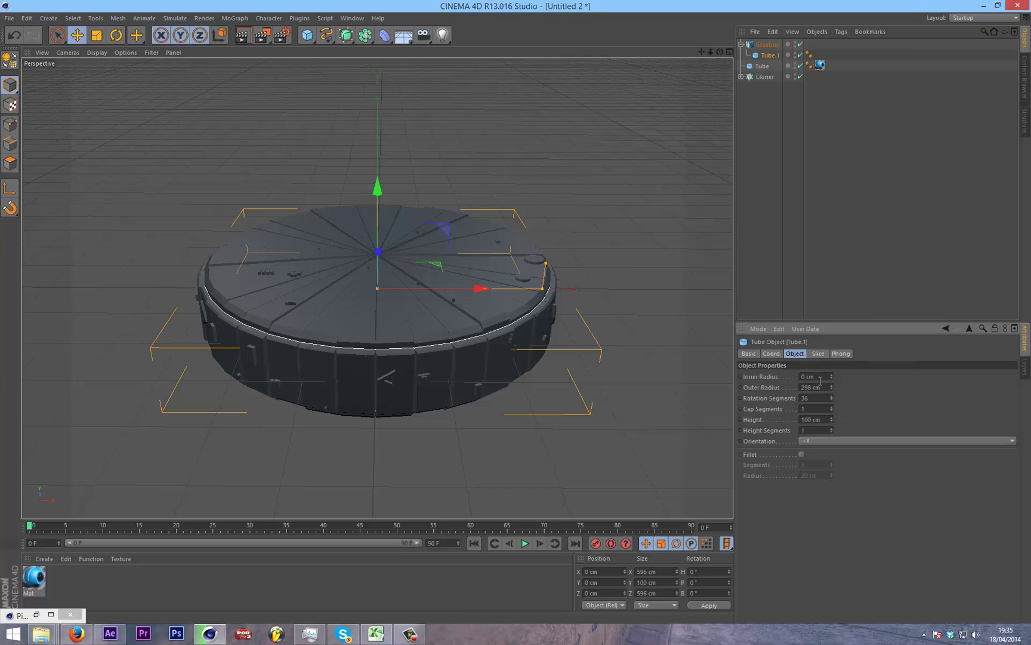
Step: Raise the Greebler's Base Height Max to 64 cm, then select the original blue Tube
left_click(766, 45)
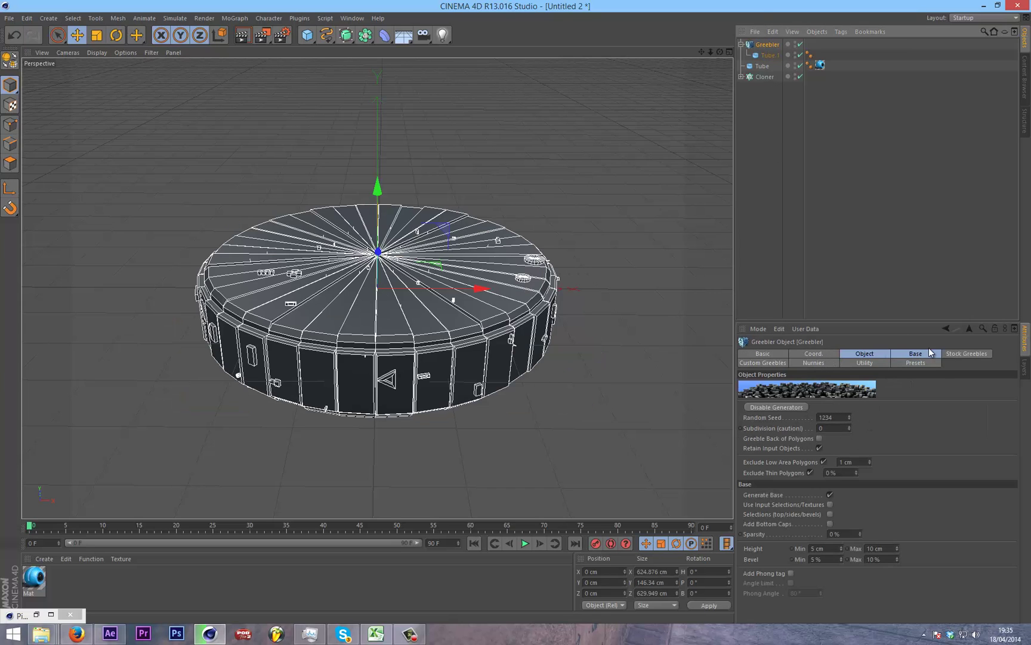
left_click(916, 354)
left_click_drag(897, 440, 898, 442)
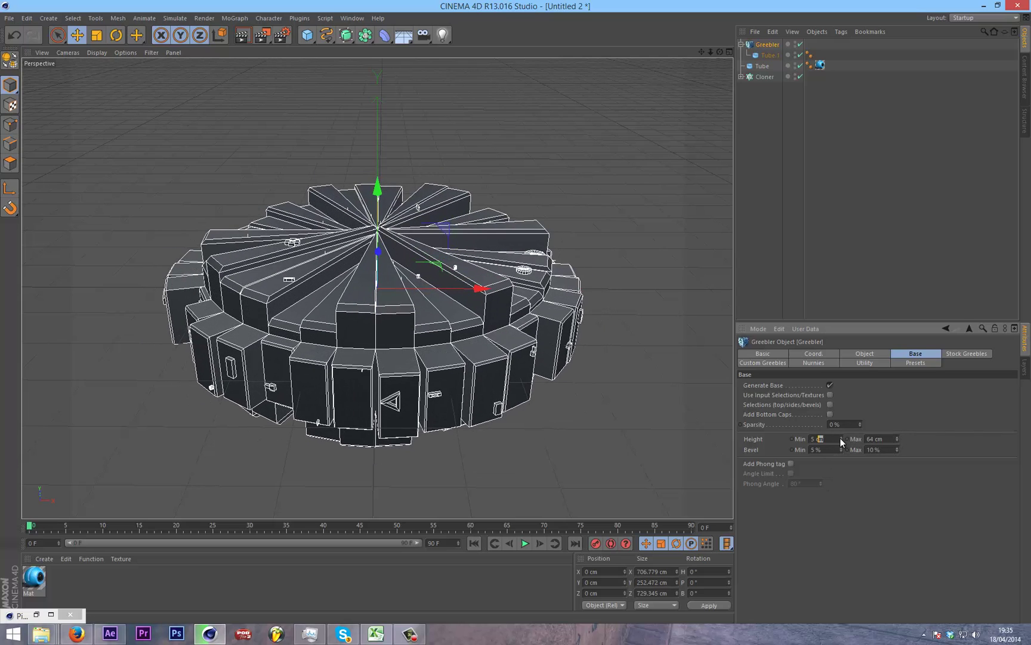
left_click(766, 66)
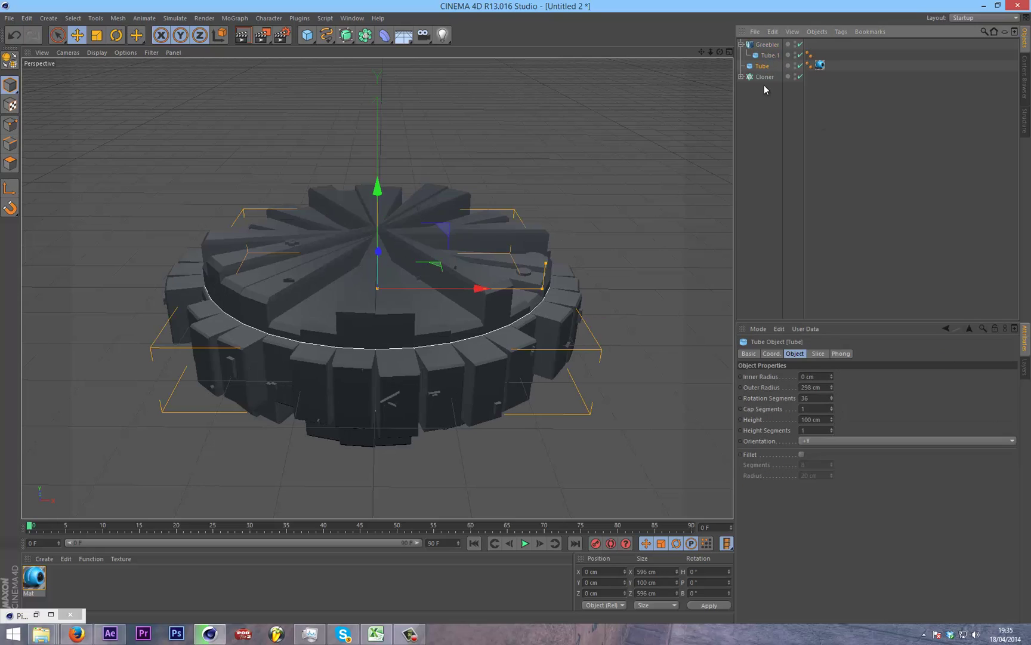
Step: Scale the blue tube up to about 112% and give it its own Greebler
left_click(96, 36)
left_click_drag(511, 255, 598, 258)
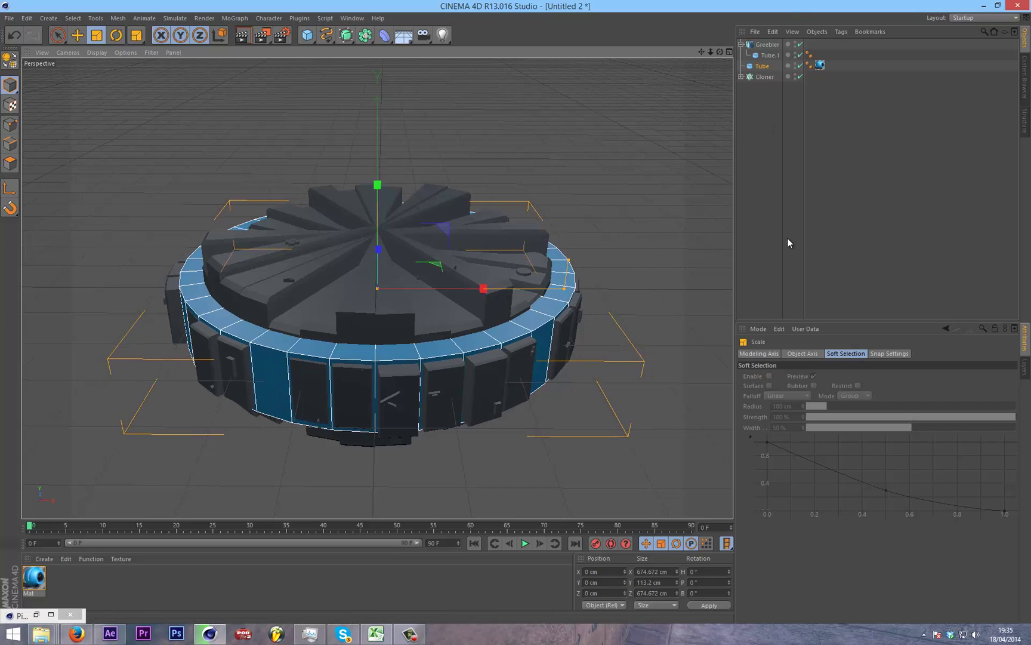
left_click(763, 65)
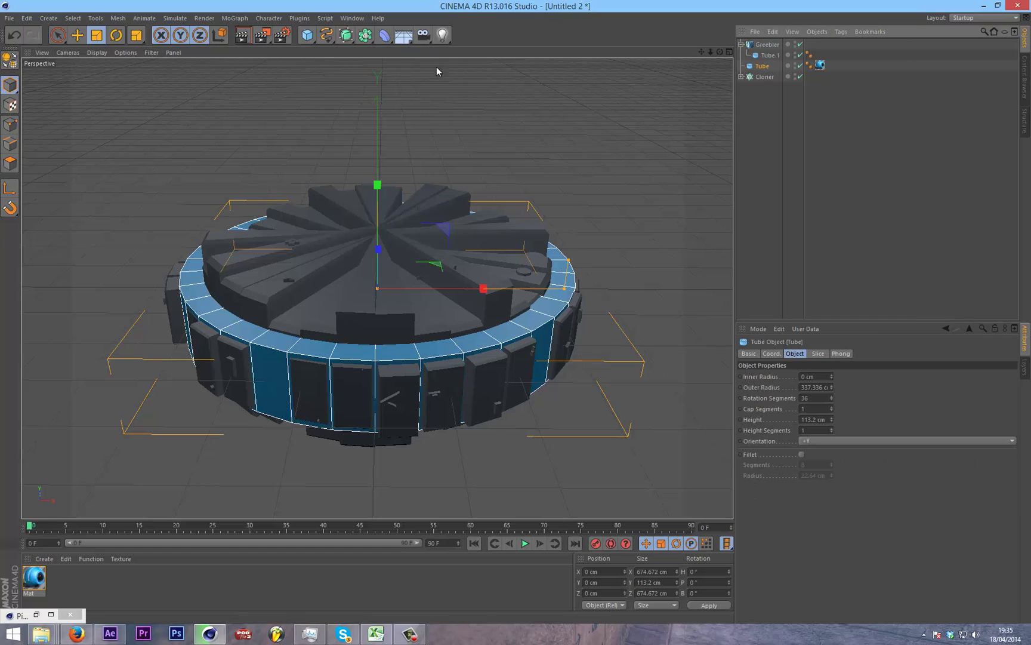
left_click(299, 18)
mouse_move(371, 52)
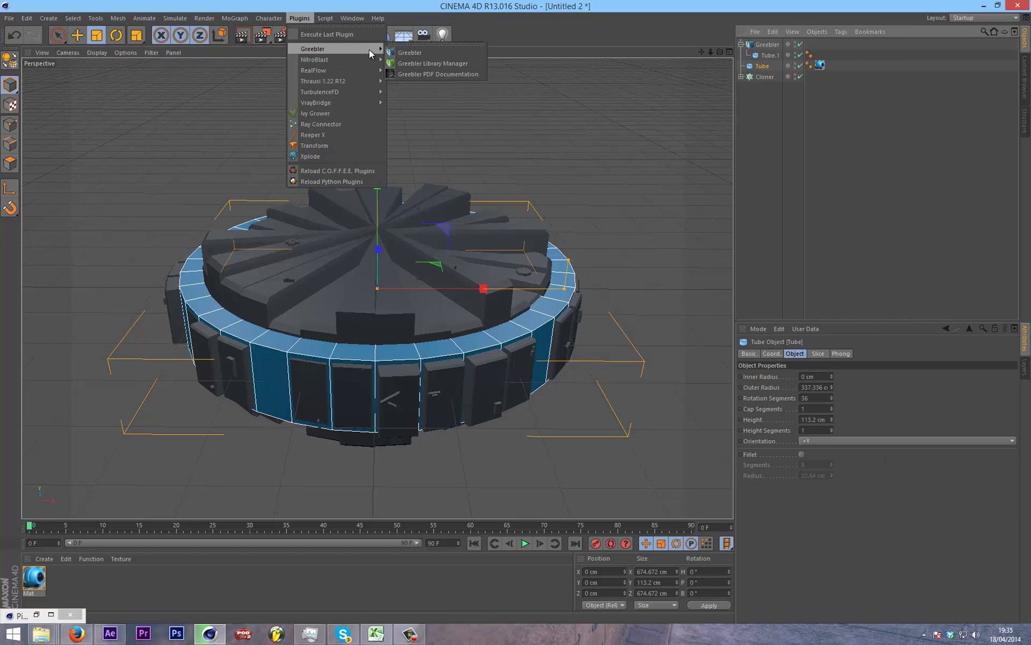
left_click(410, 52)
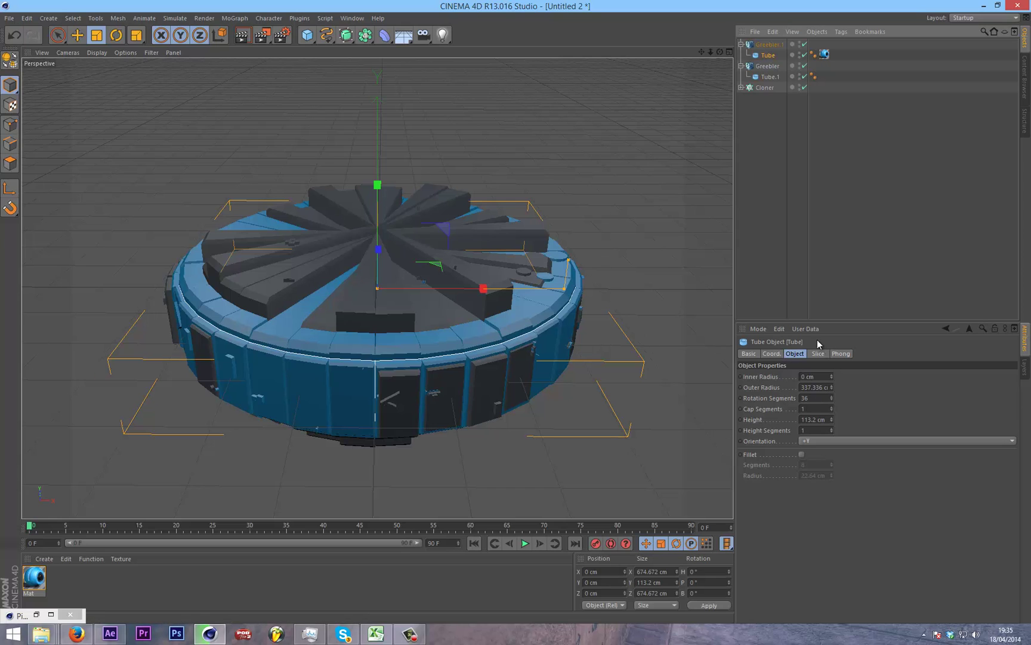
Step: Set Greebler.1 heights to 0–46 cm and the grey top's Greebler height to 115 cm
left_click(767, 45)
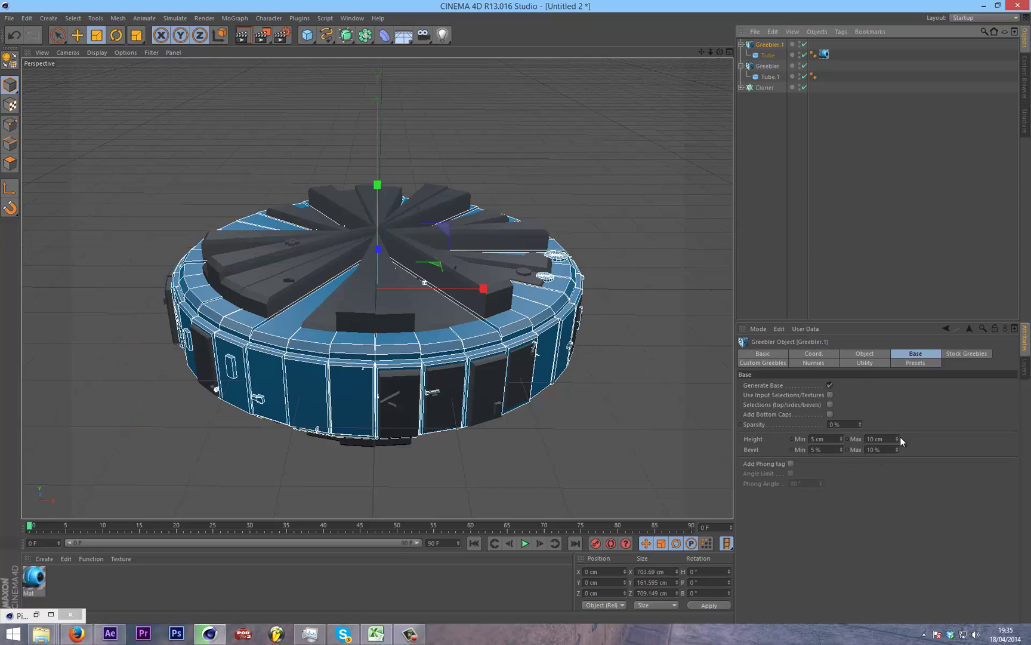
left_click_drag(898, 439, 899, 466)
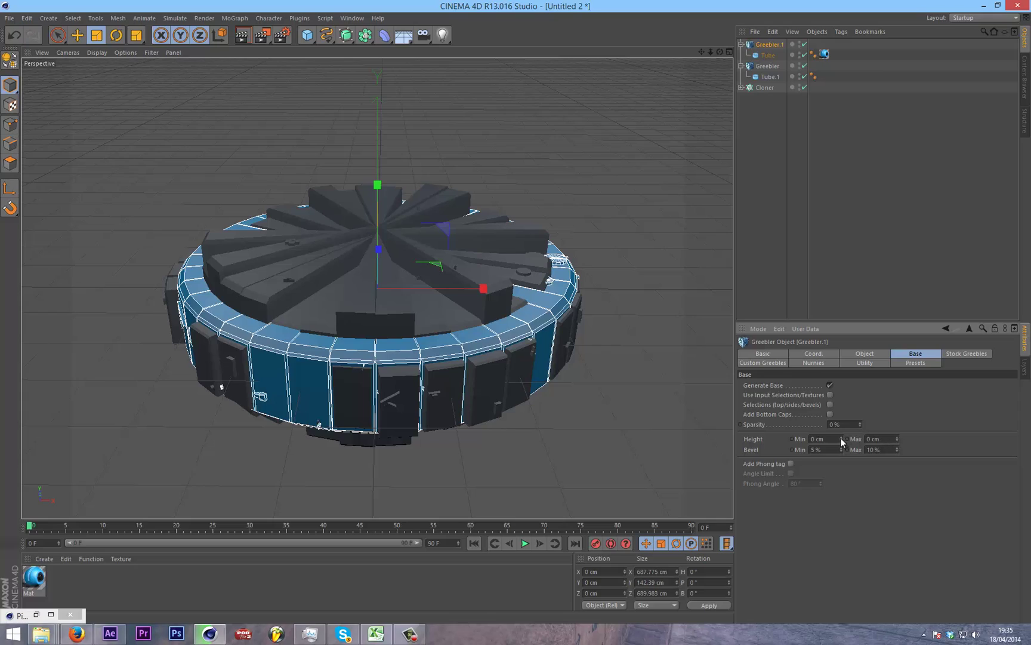
mouse_move(841, 439)
left_mouse_down()
mouse_move(843, 415)
mouse_move(834, 462)
mouse_move(840, 441)
left_mouse_up()
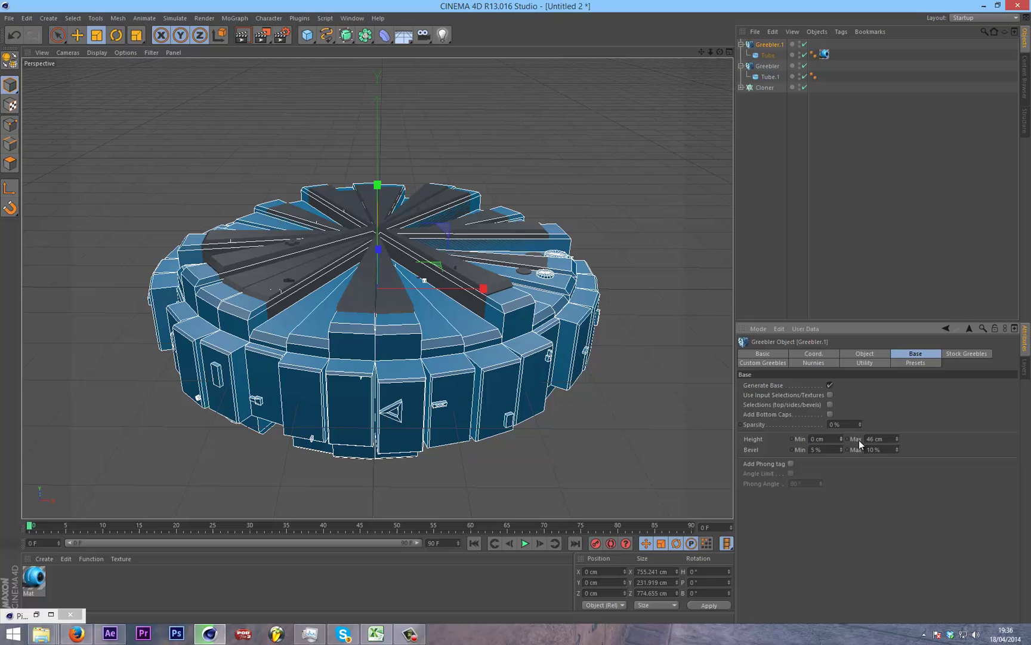
left_click(768, 65)
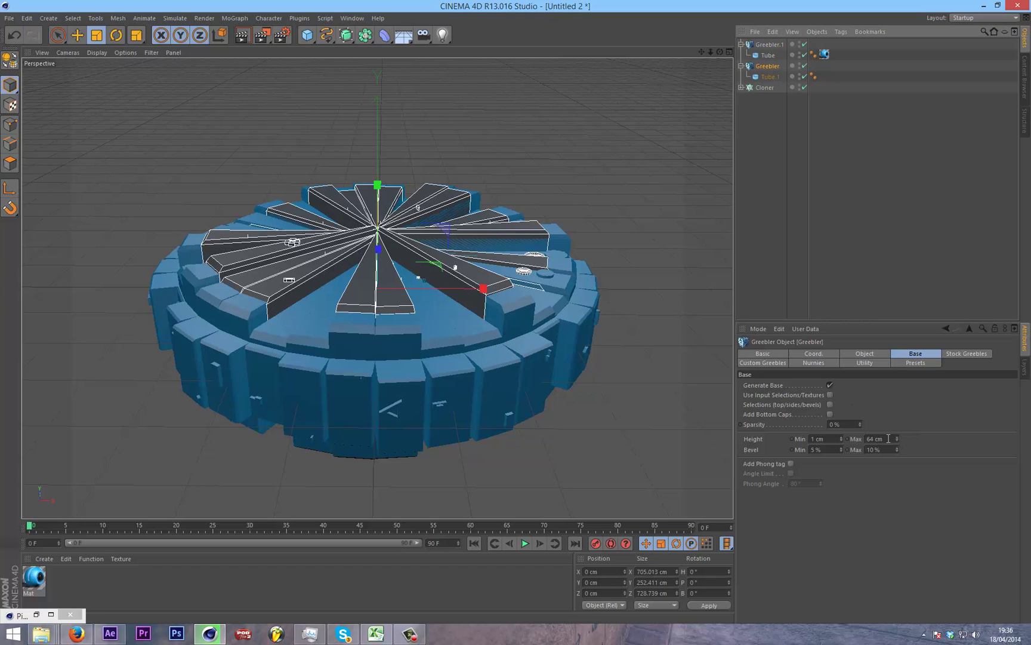
left_click_drag(898, 438, 899, 441)
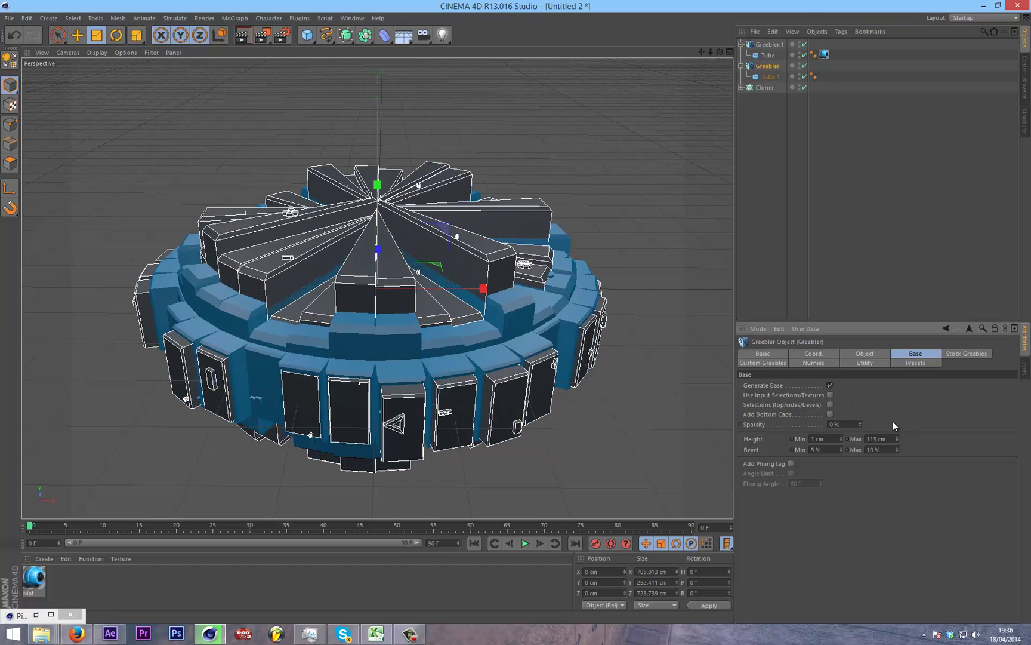
left_click(873, 242)
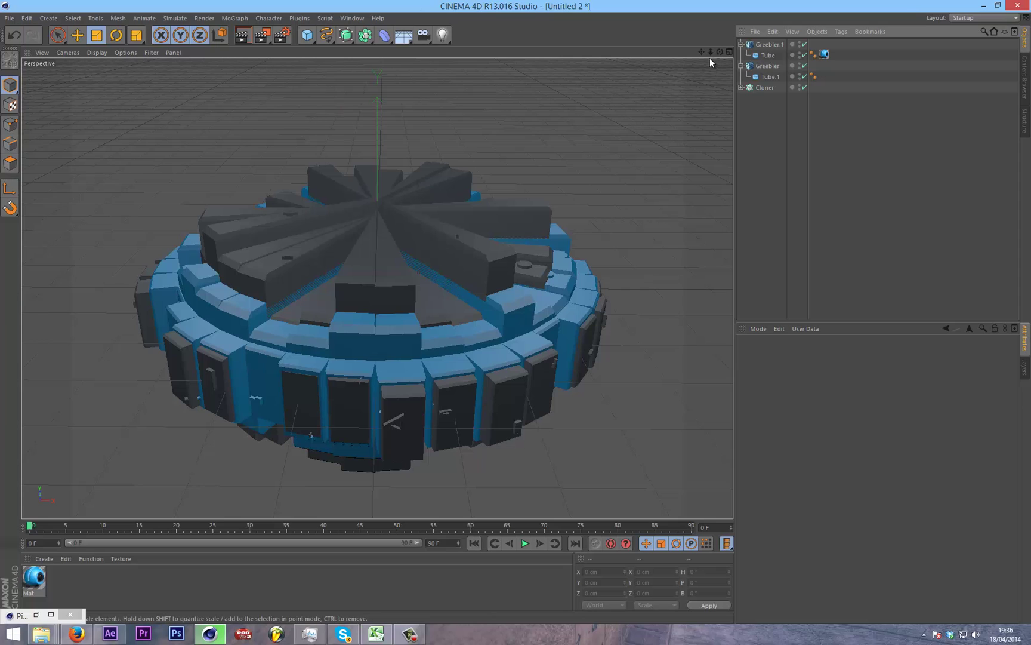
left_click(249, 42)
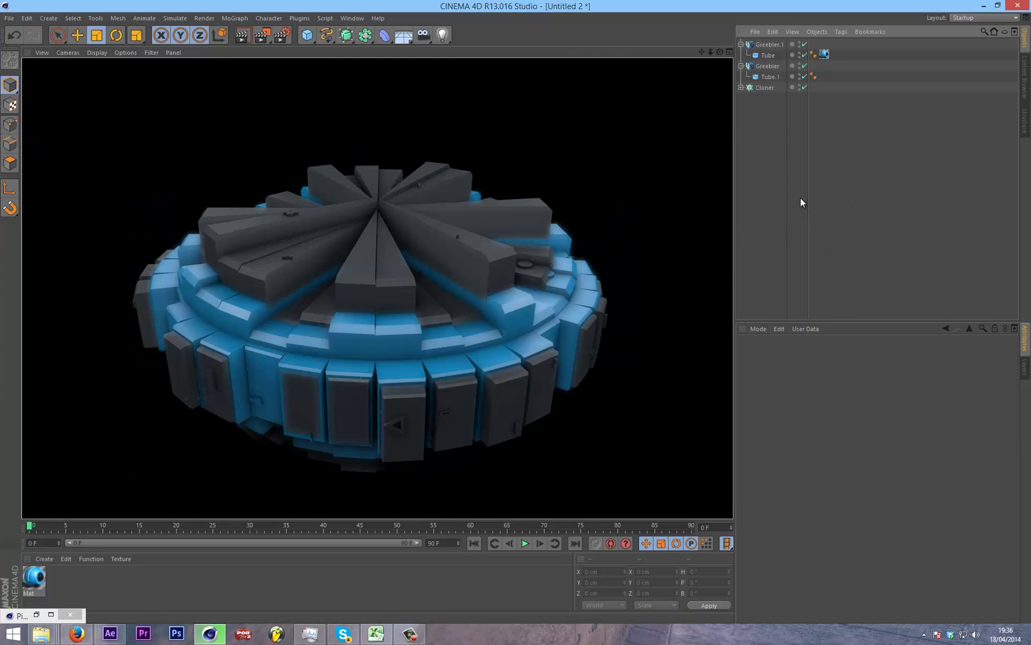
mouse_move(719, 52)
left_mouse_down()
mouse_move(516, 313)
mouse_move(716, 55)
left_mouse_up()
left_click_drag(515, 318, 741, 54)
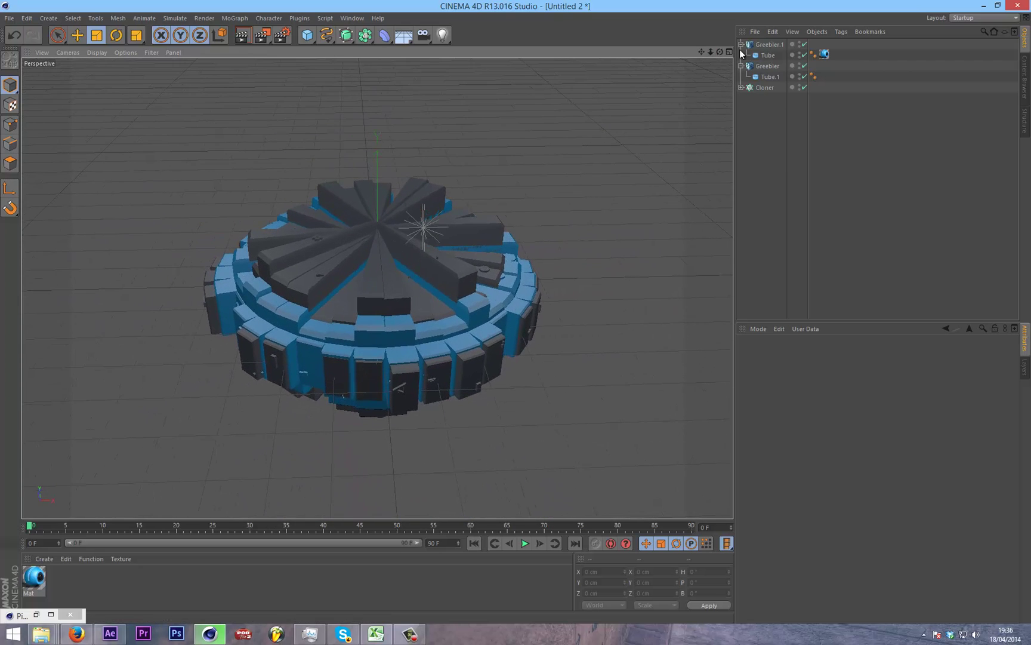
Step: Collapse both Greeblers and group them together under a new Null with Alt+G
left_click(741, 44)
left_click(740, 55)
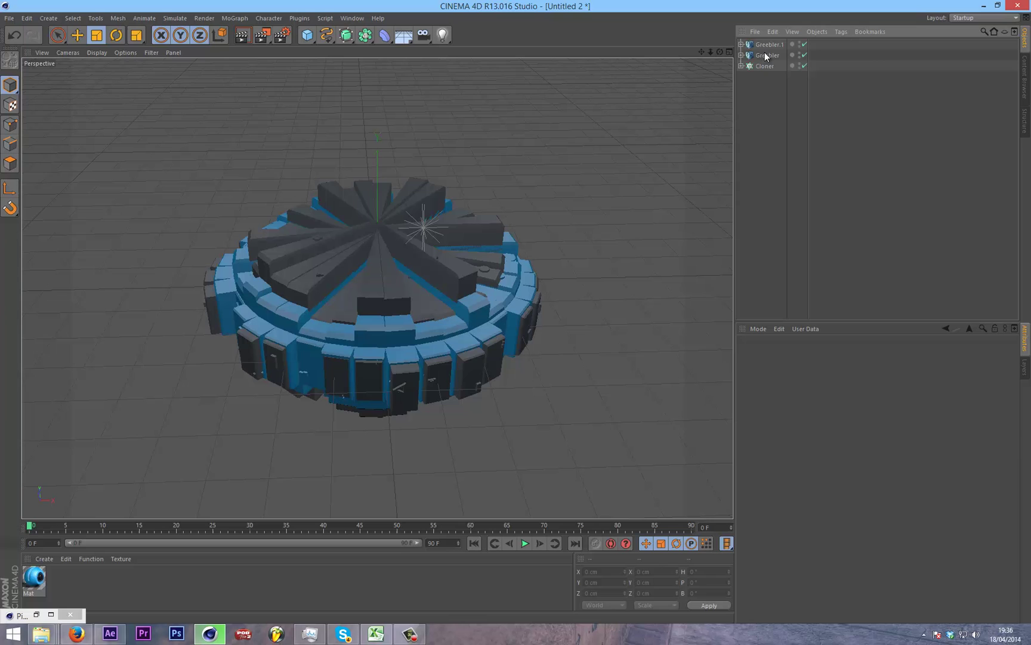
left_click(767, 55)
left_click(767, 44, "ctrl")
key("alt+g")
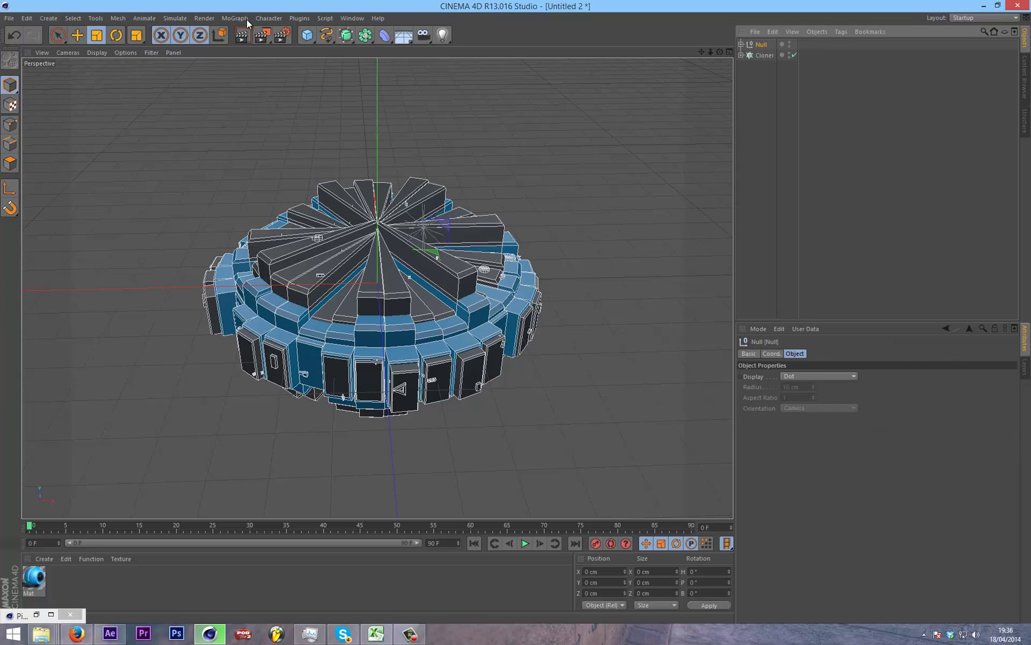
left_click(269, 18)
key("Escape")
left_click(741, 45)
left_click(740, 44)
Step: Place the Null group inside a new MoGraph Cloner set to Radial mode
left_click(235, 18)
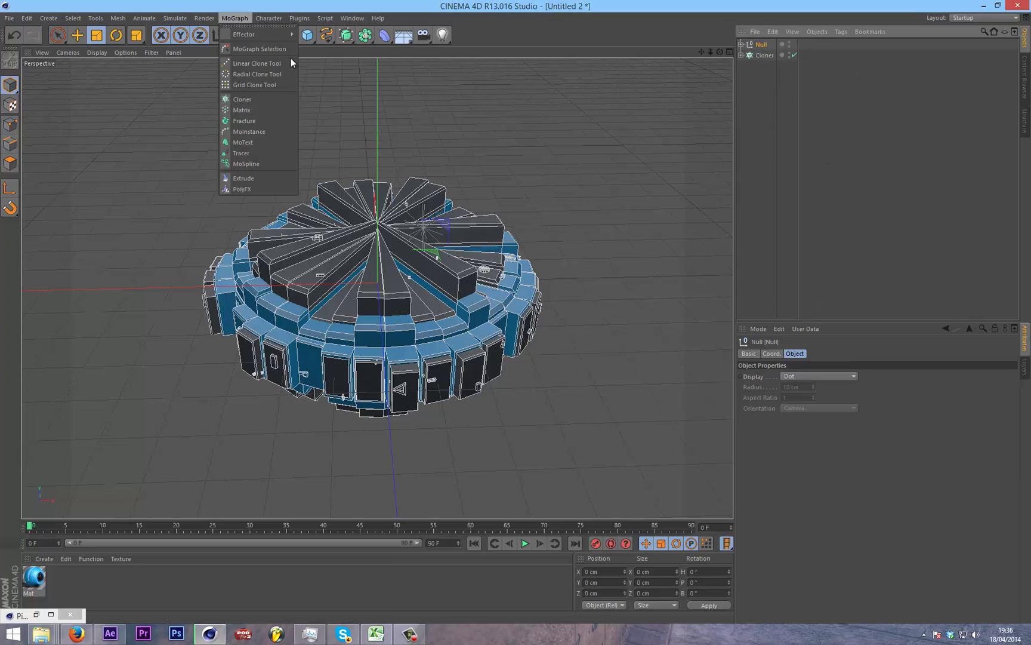
left_click(274, 99, "alt")
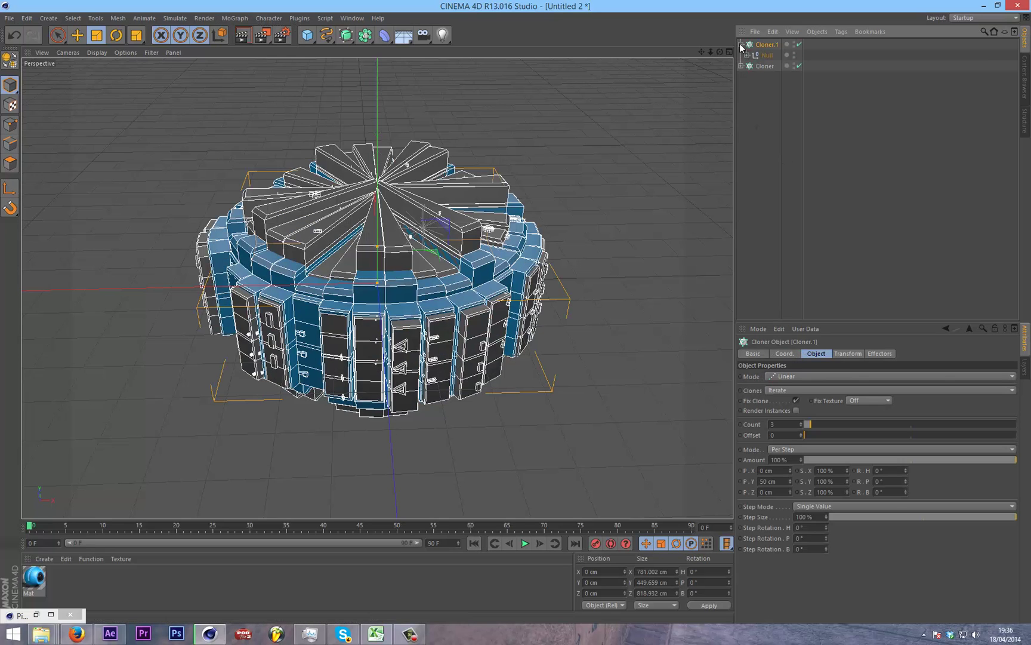
left_click(823, 374)
left_click(798, 412)
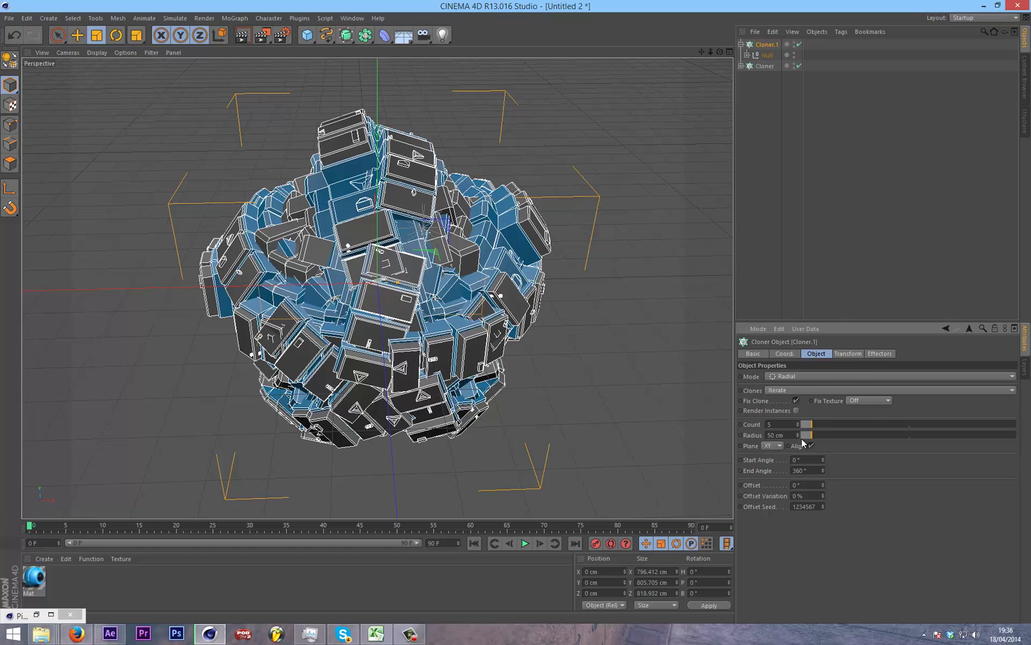
left_click(848, 354)
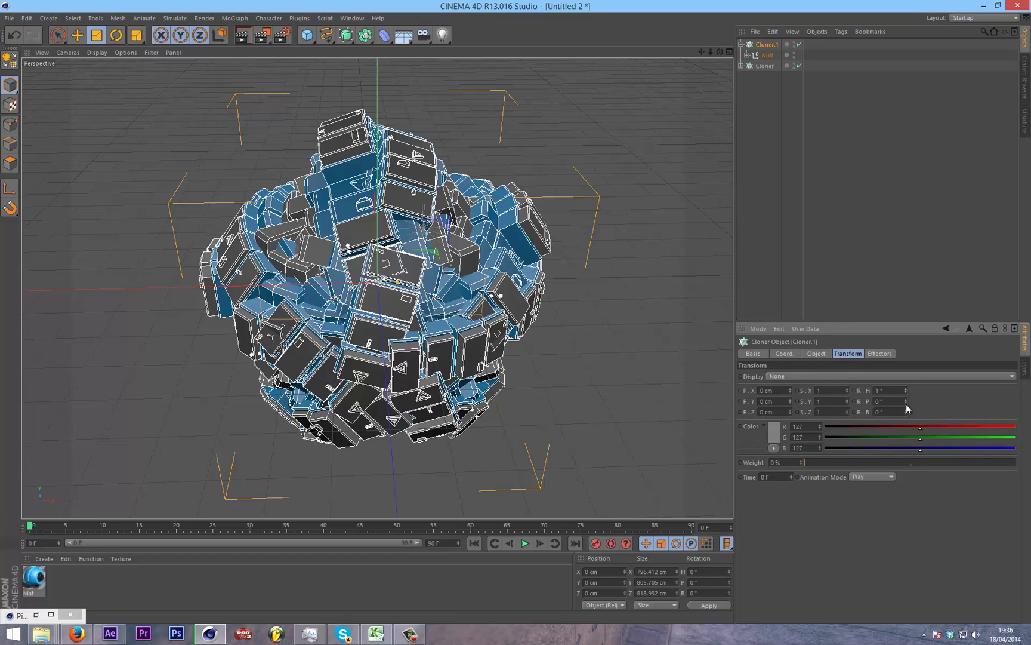
Step: Rotate each clone's heading to -72° and set the cloner radius to 604 cm
mouse_move(905, 404)
left_mouse_down()
mouse_move(905, 391)
mouse_move(847, 630)
mouse_move(870, 578)
mouse_move(890, 463)
mouse_move(864, 525)
mouse_move(904, 418)
mouse_move(904, 427)
mouse_move(900, 400)
left_mouse_up()
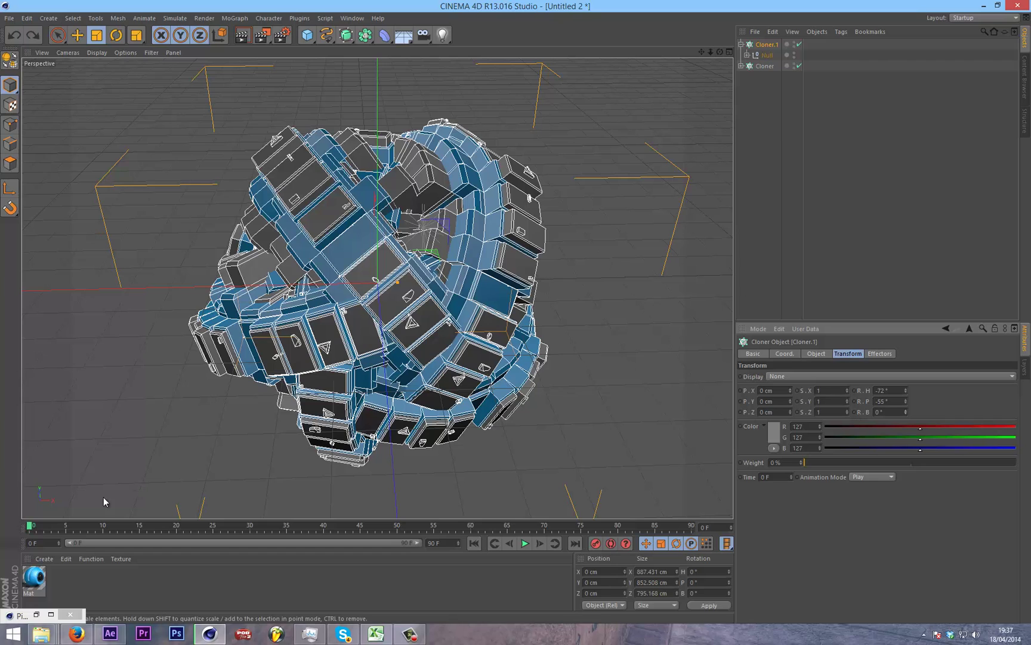
left_click(816, 353)
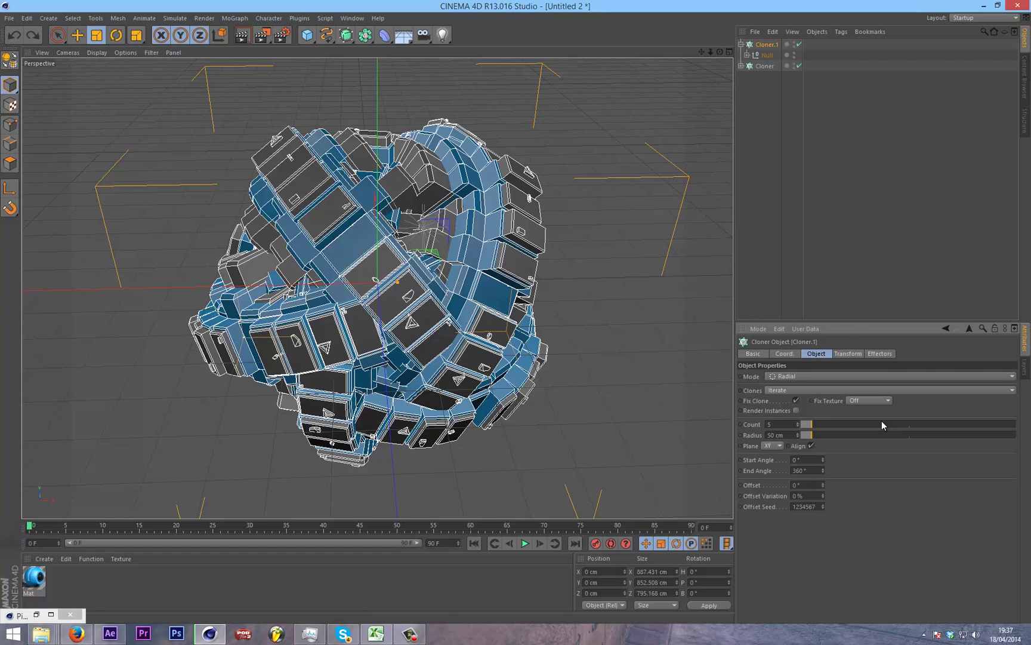
left_click(941, 436)
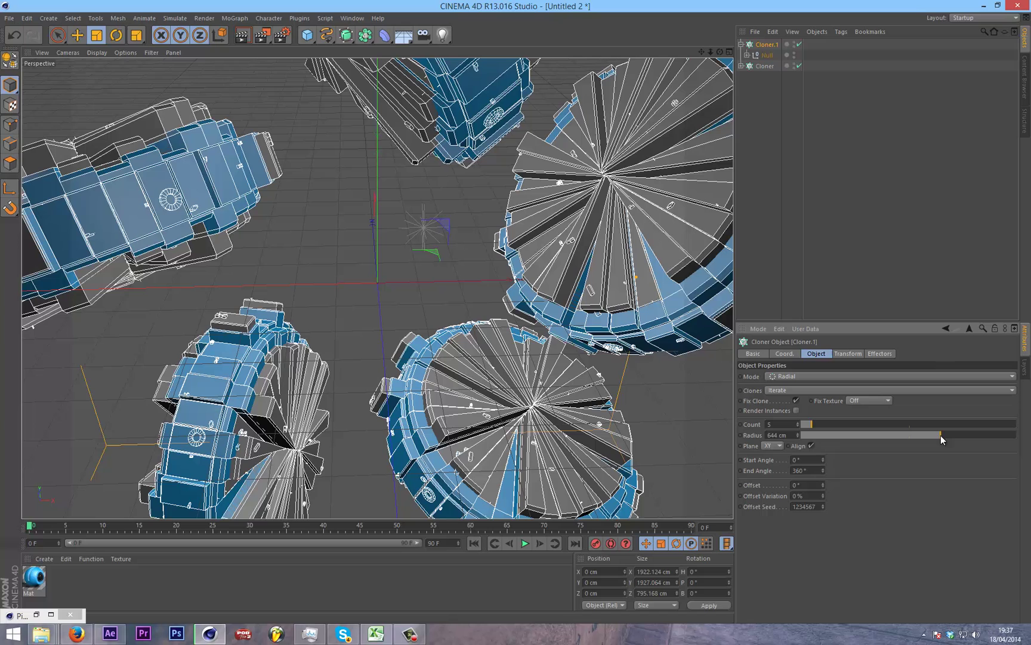
left_click_drag(937, 440, 931, 439)
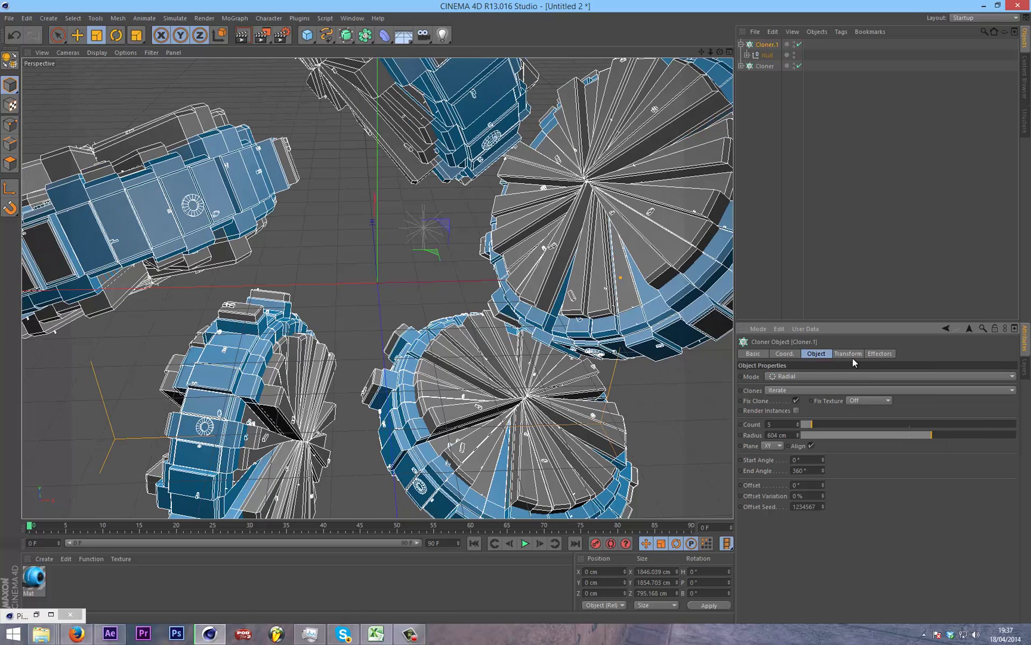
Step: Tilt the clones by adjusting their bank rotation in the Transform settings
left_click(851, 355)
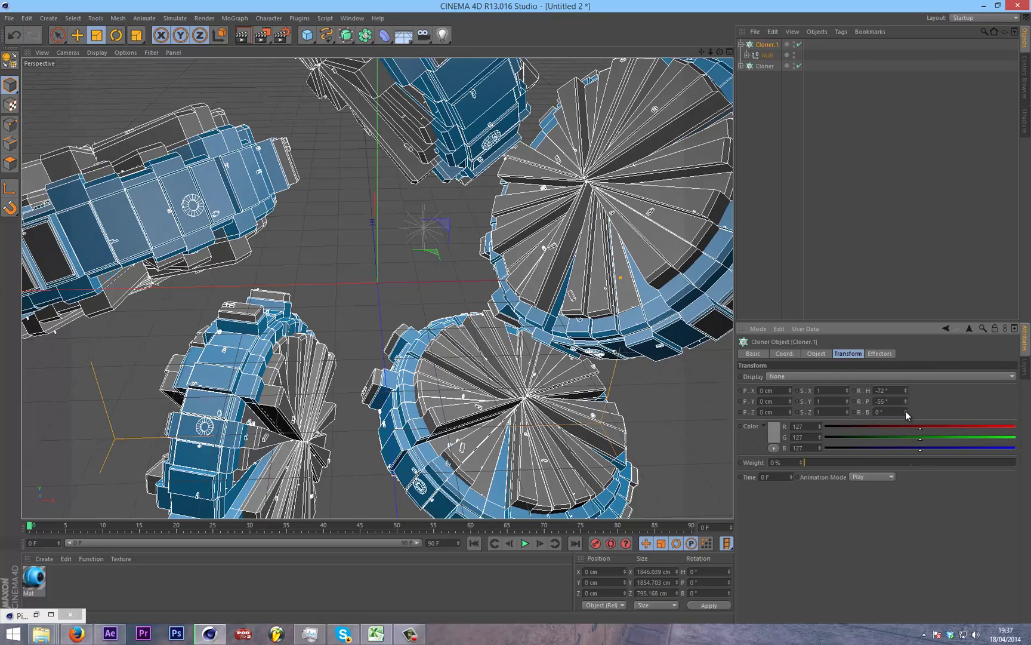
mouse_move(907, 411)
left_mouse_down()
mouse_move(908, 392)
mouse_move(905, 414)
left_mouse_up()
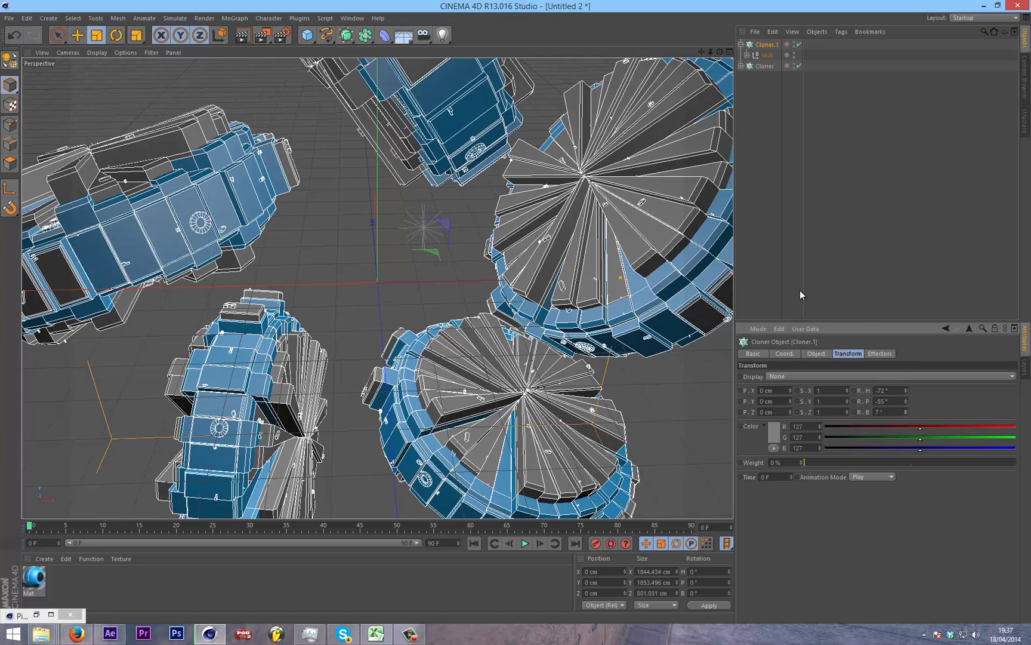
left_click(815, 353)
left_click(844, 353)
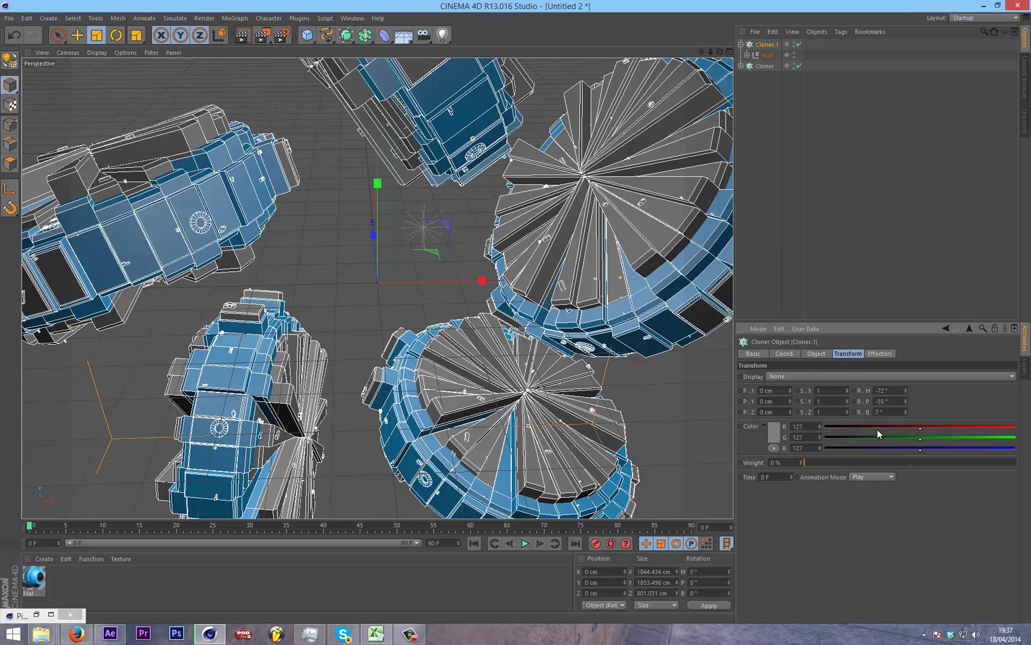
mouse_move(907, 410)
left_mouse_down()
mouse_move(940, 173)
mouse_move(907, 408)
mouse_move(920, 470)
mouse_move(911, 407)
left_mouse_up()
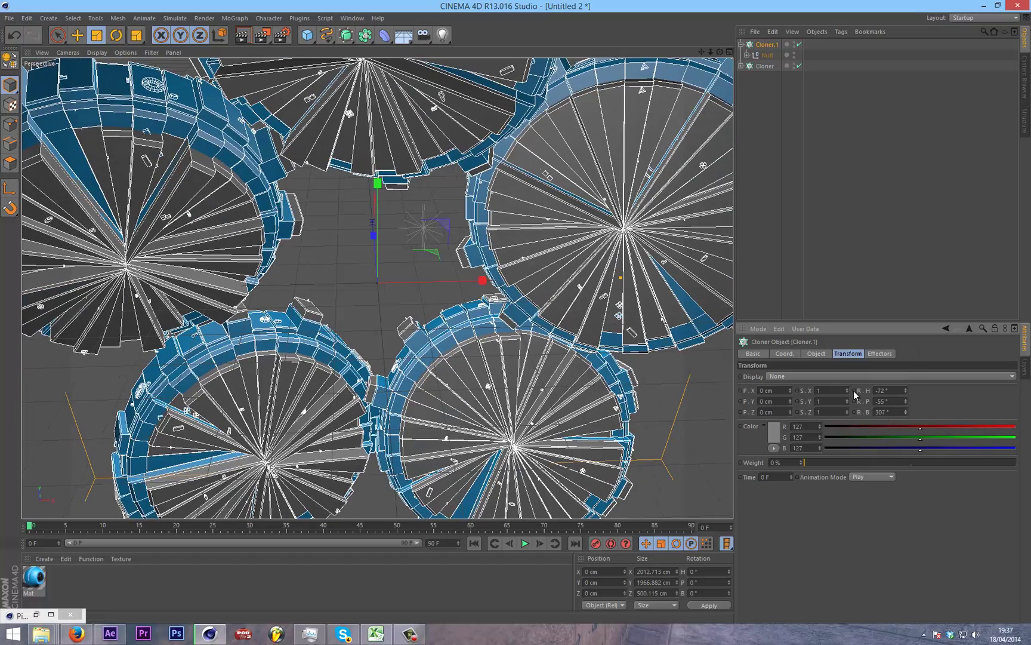
Step: Increase the clone count to 8 and zoom out to view the whole ring
left_click(815, 356)
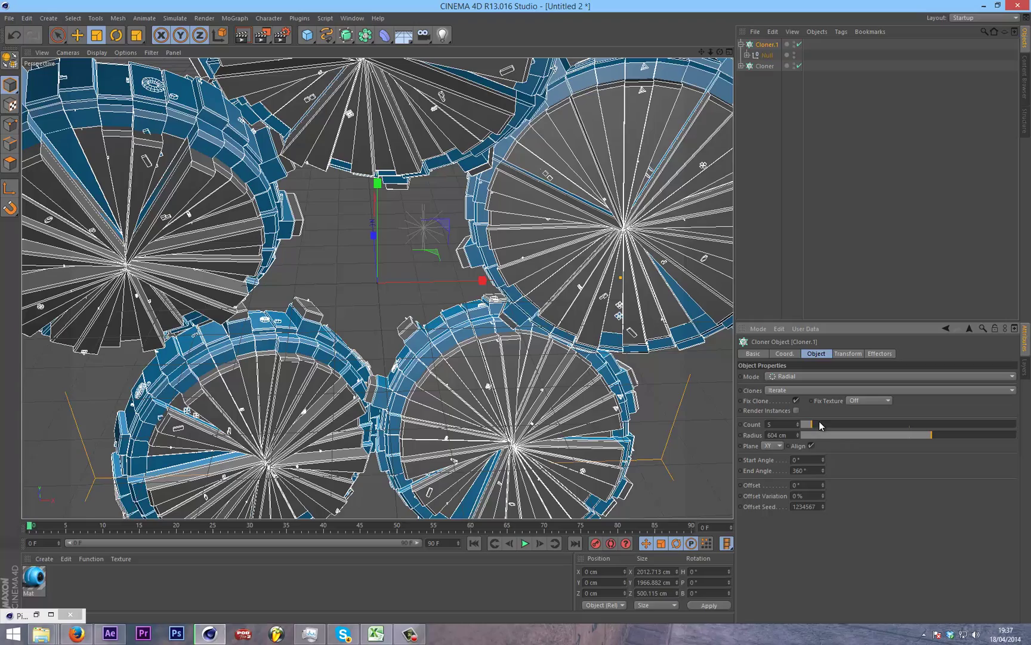
left_click(817, 422)
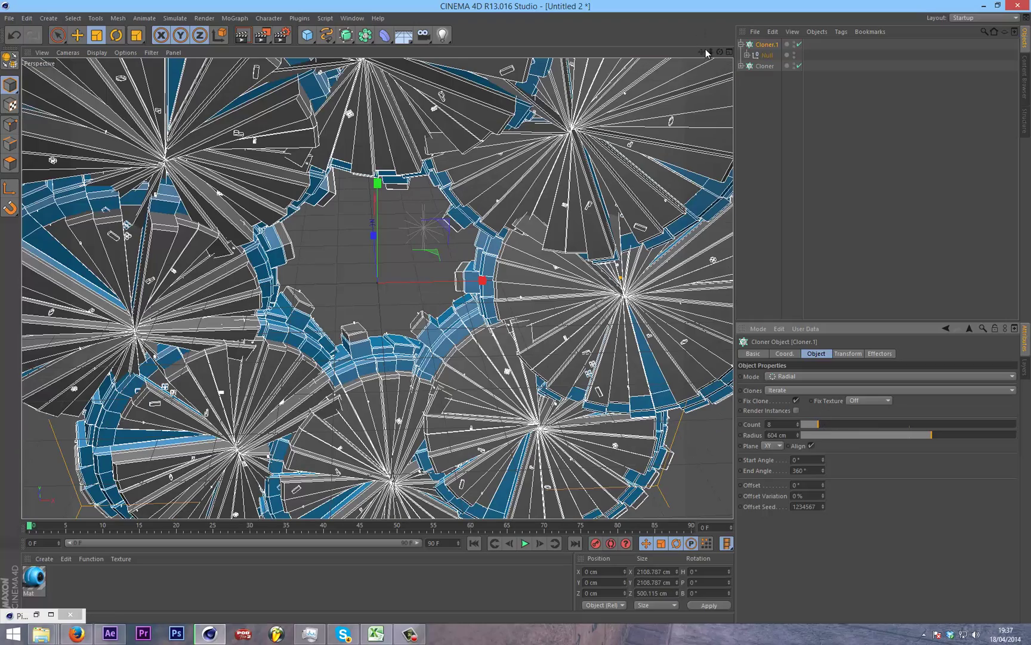
left_click_drag(706, 53, 516, 313)
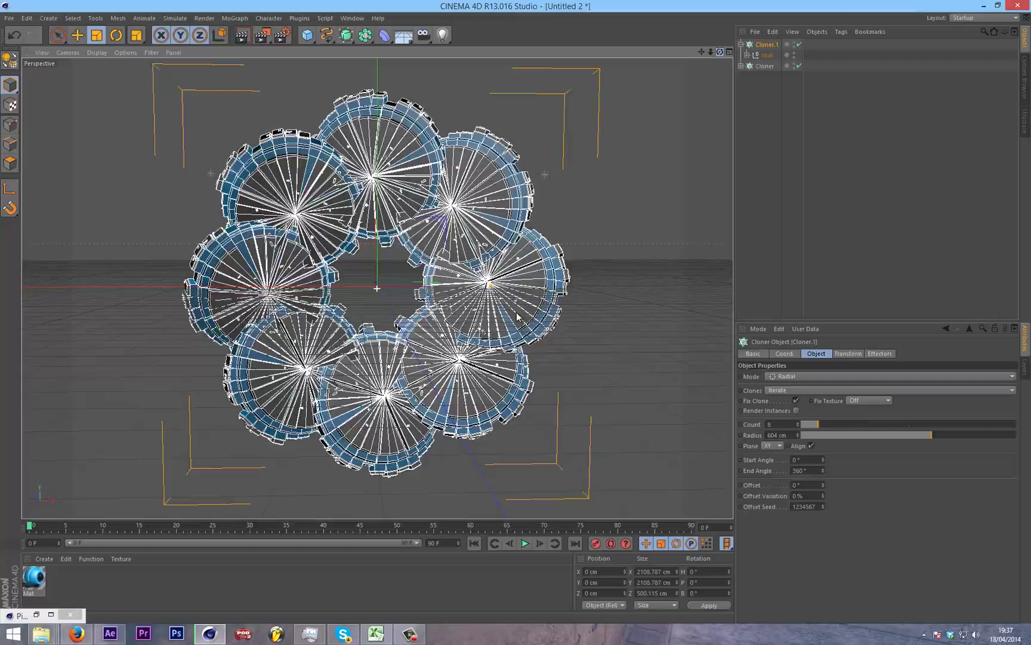
mouse_move(516, 314)
right_mouse_down("alt")
mouse_move(517, 325)
mouse_move(517, 315)
right_mouse_up("alt")
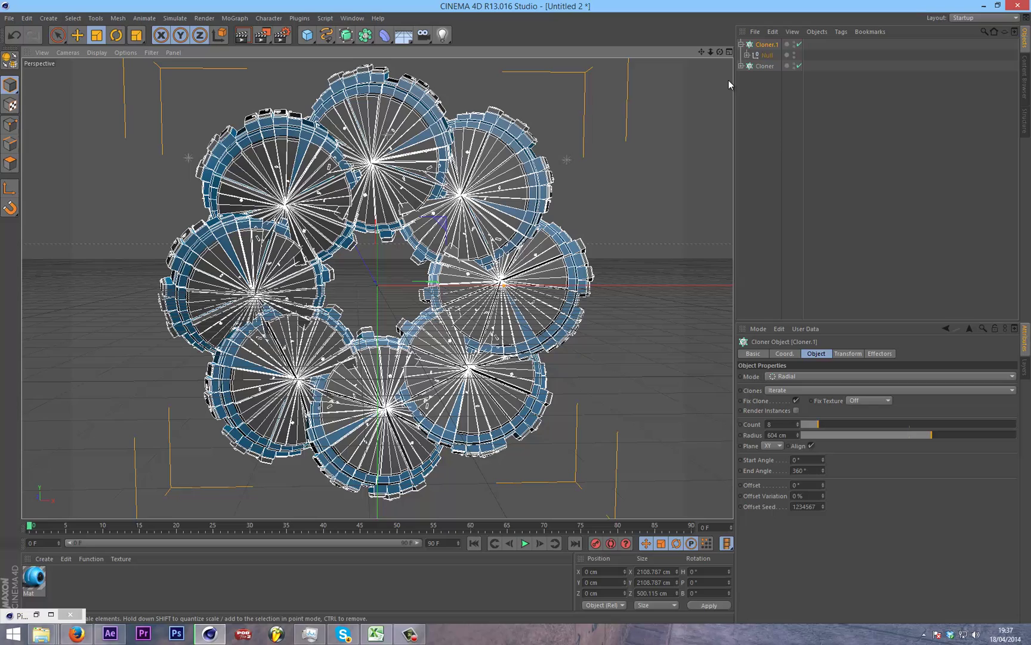